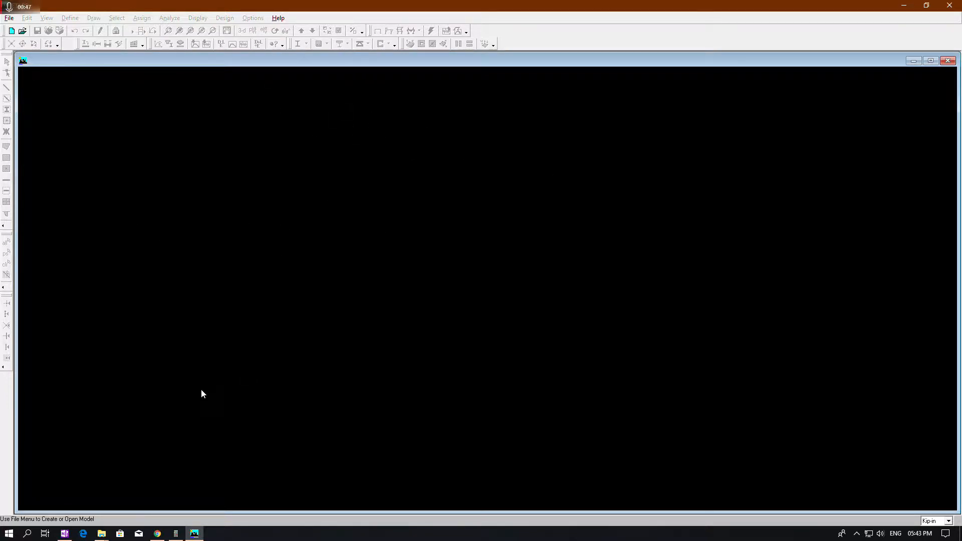
Step: Start a new model without initializing it from an existing .edb file
left_click(9, 18)
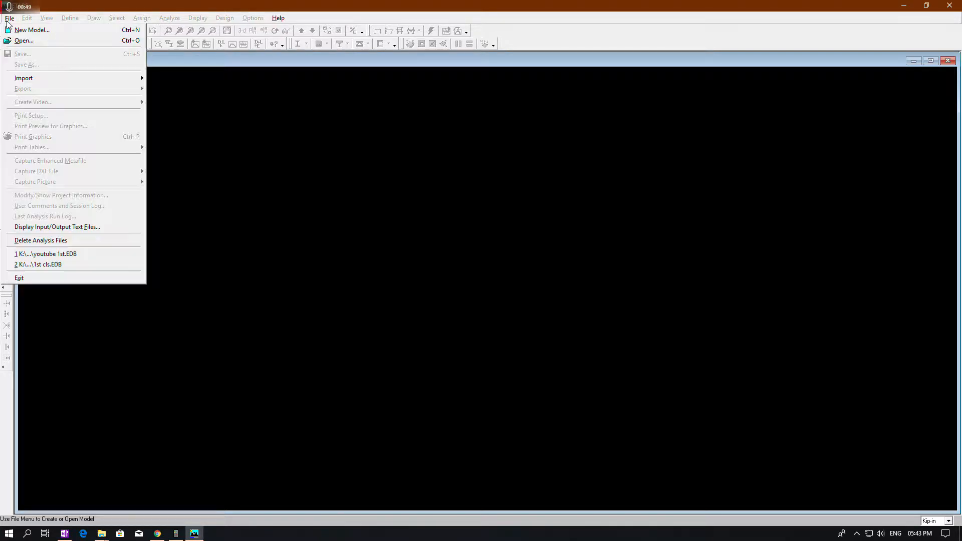
left_click(26, 31)
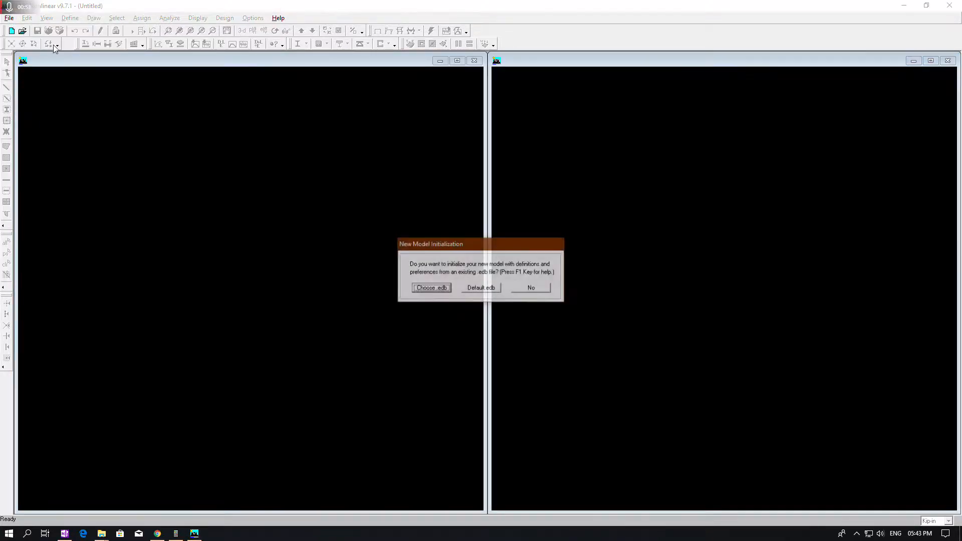
left_click(529, 289)
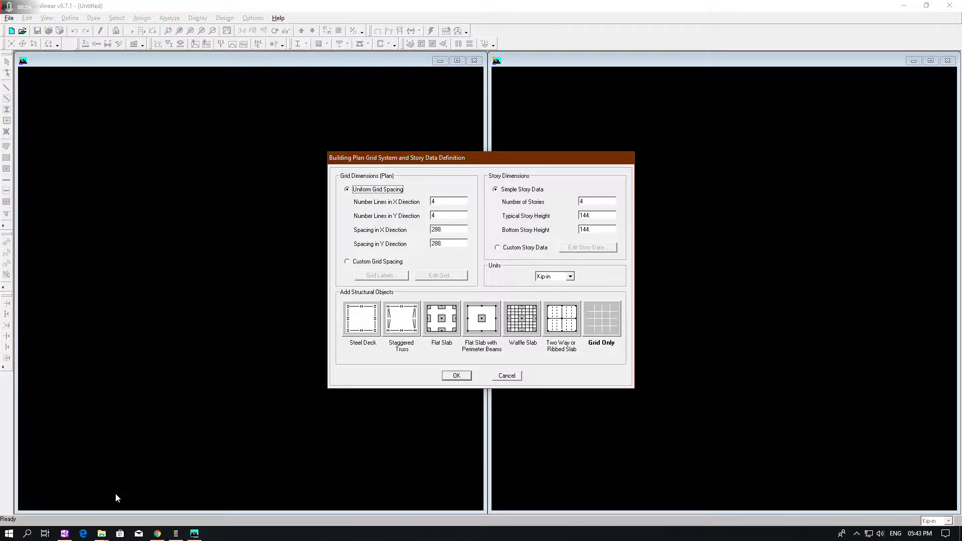
Step: Consult the beam sketch in the OneNote notes and set the number of grid lines in the Y direction to 2
left_click(64, 533)
scroll(336, 296, "up", 10)
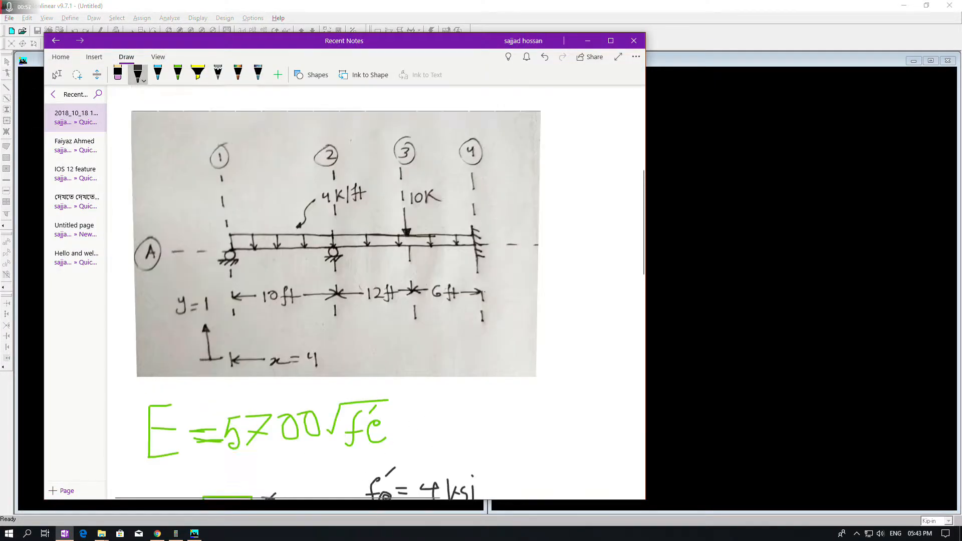
scroll(336, 296, "down", 3)
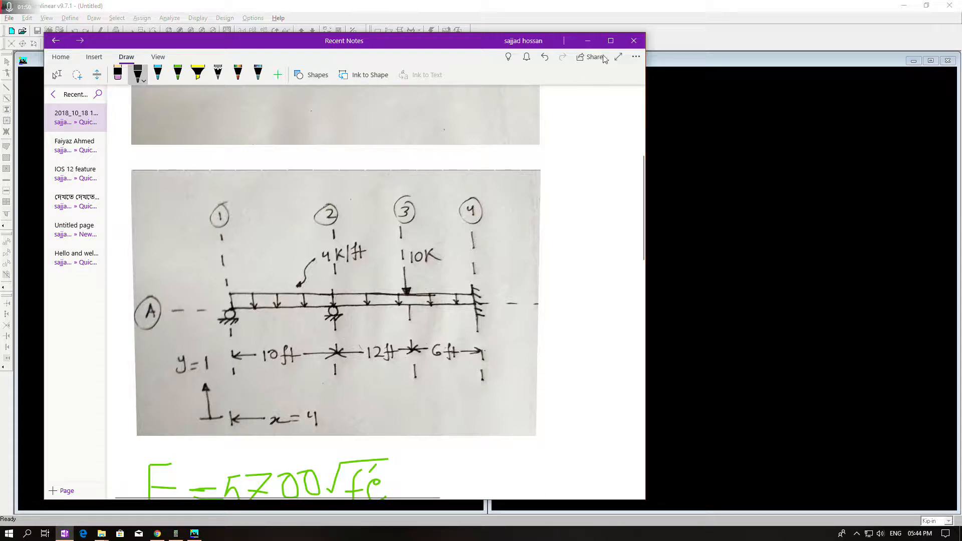
left_click(588, 41)
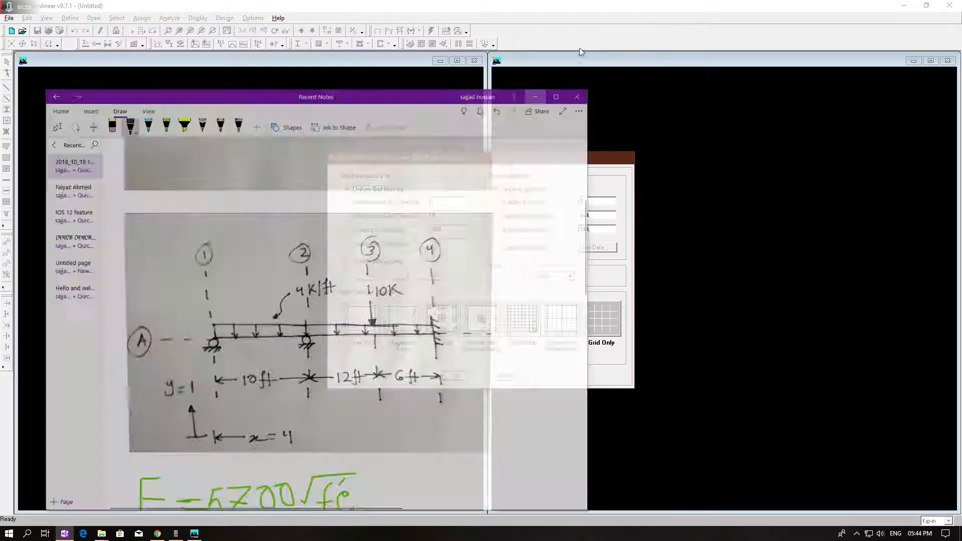
double_click(445, 201)
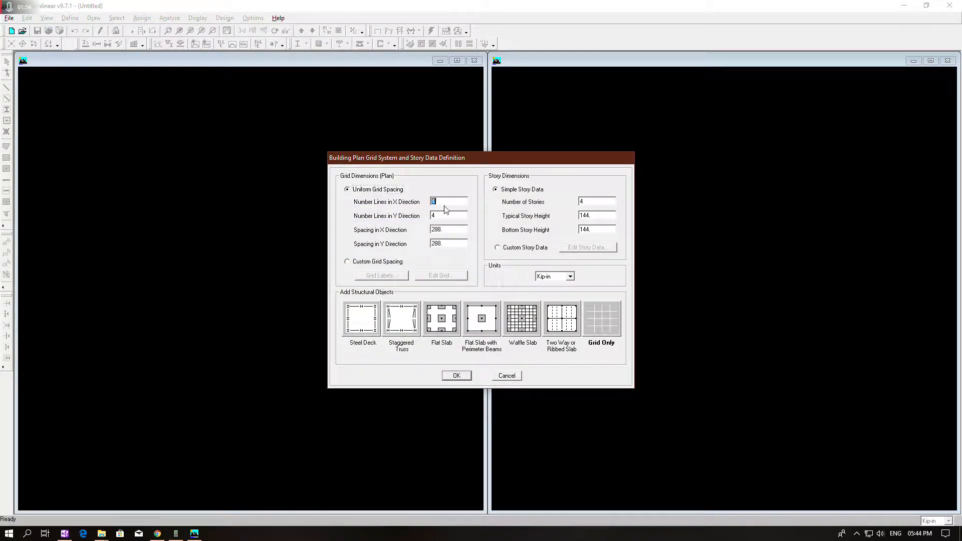
left_click(449, 215)
double_click(461, 213)
type("2")
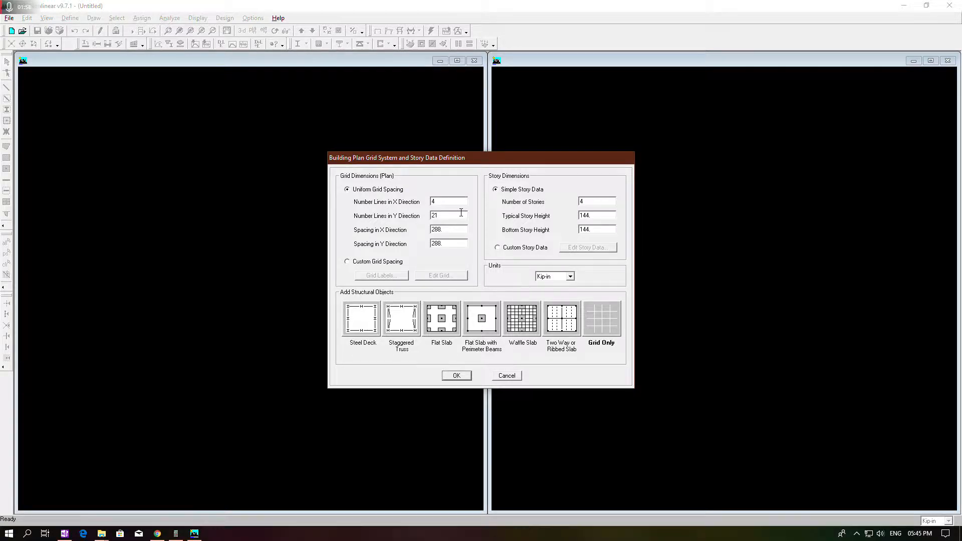
Step: Set the uniform grid spacing in the X direction to 10' and select Kip-in as the units
double_click(451, 228)
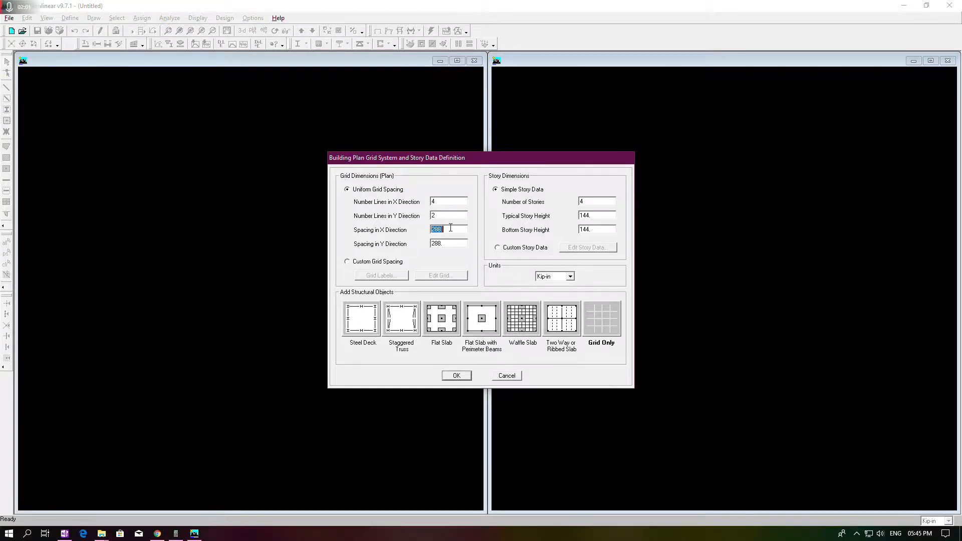
type("10")
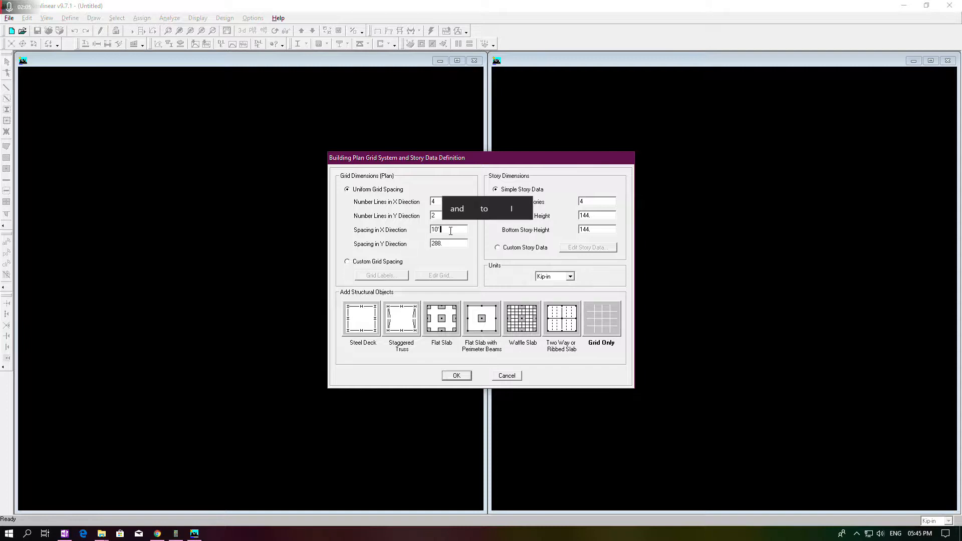
key("Tab")
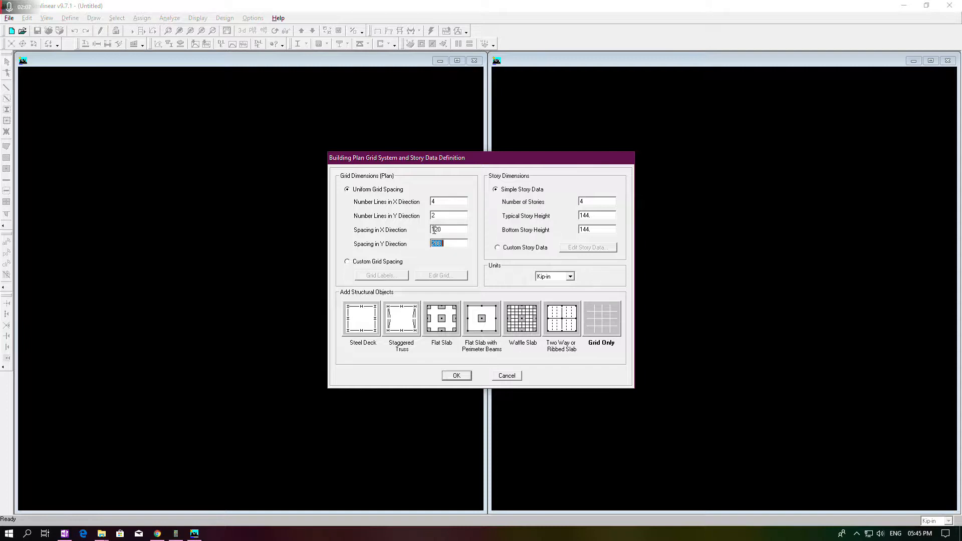
left_click(570, 276)
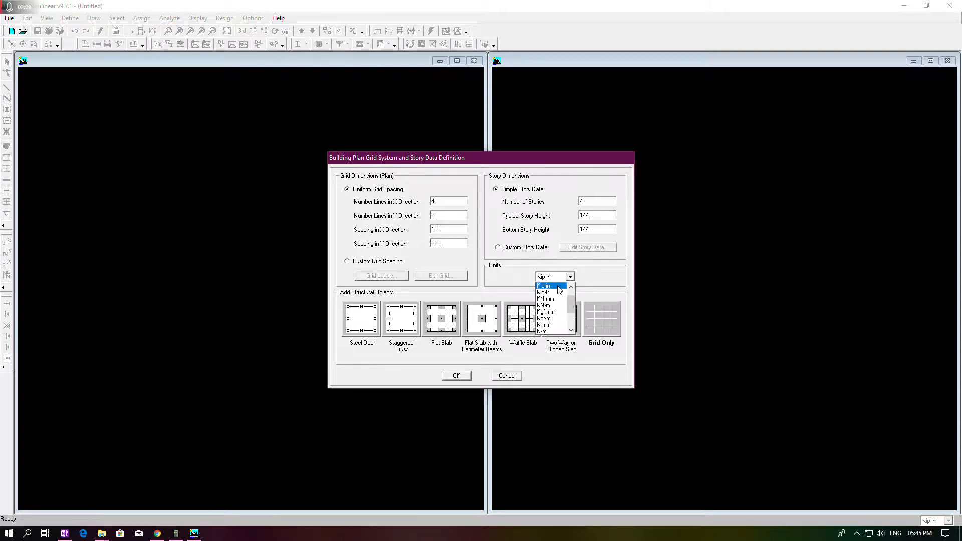
left_click(558, 285)
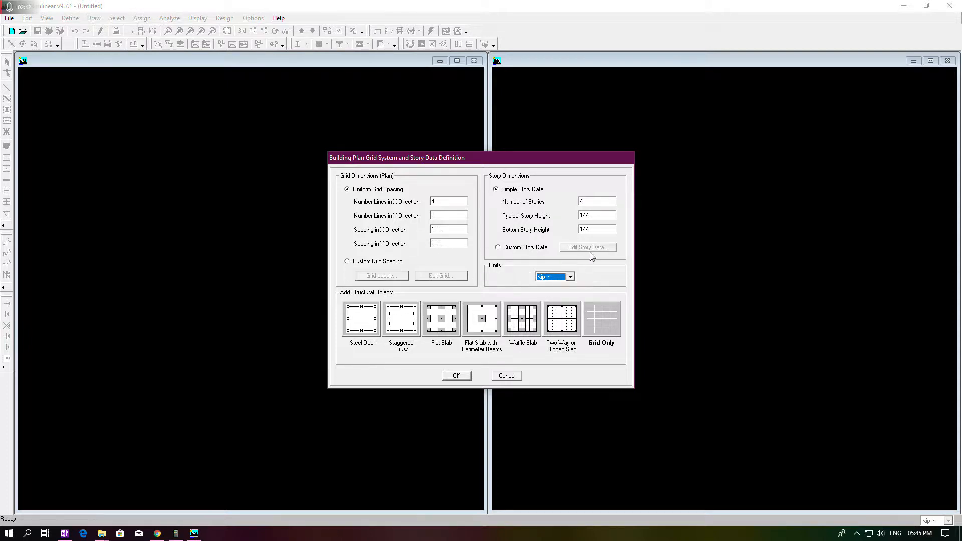
Step: Set the number of stories to 1 in the simple story data
double_click(598, 203)
type("1")
left_click(195, 534)
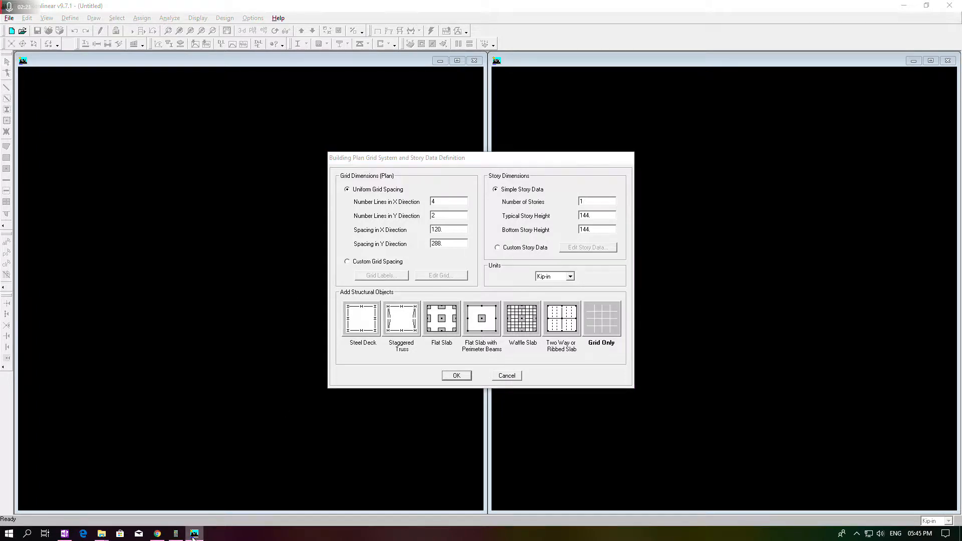
Step: Check the spans in the OneNote sketch, choose custom grid spacing and set the grid data units to Kip-ft
left_click(65, 535)
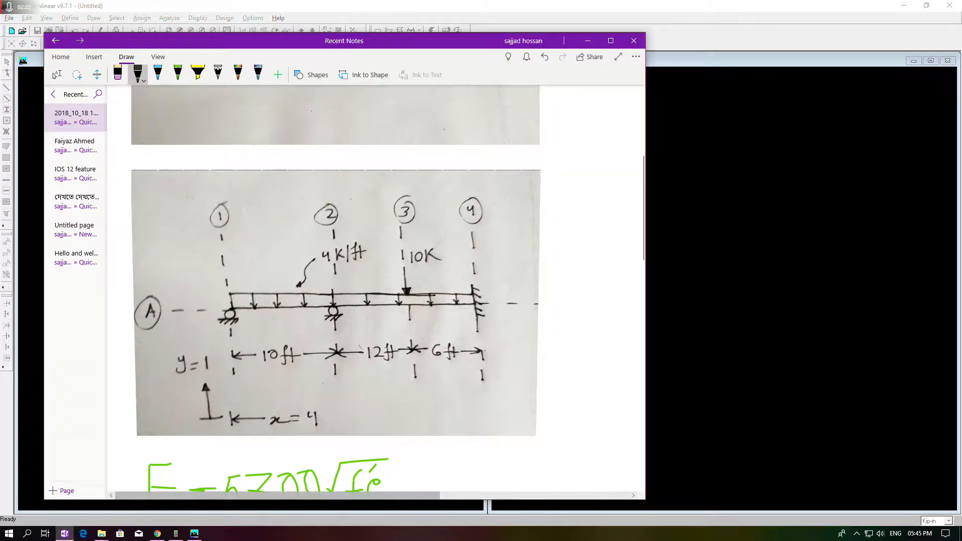
left_click(588, 41)
left_click(363, 265)
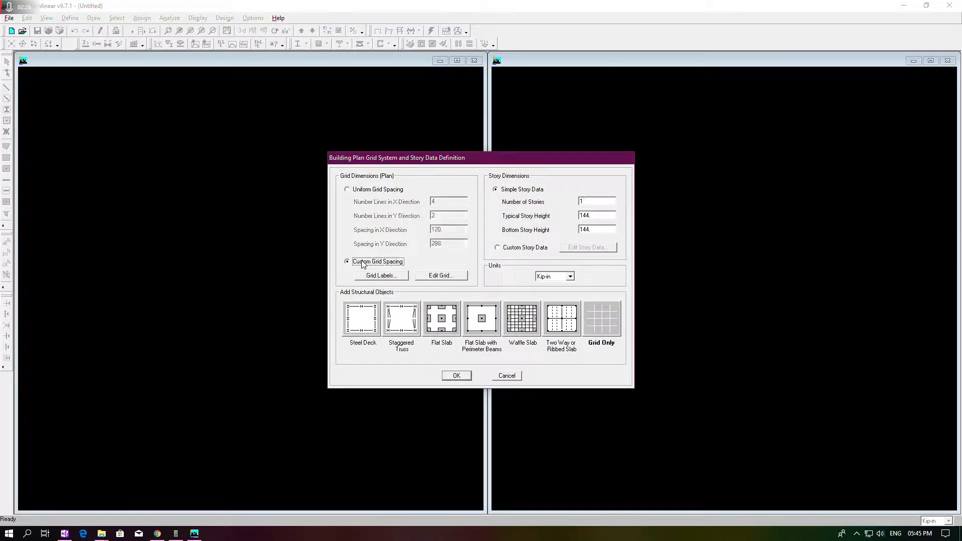
left_click(443, 276)
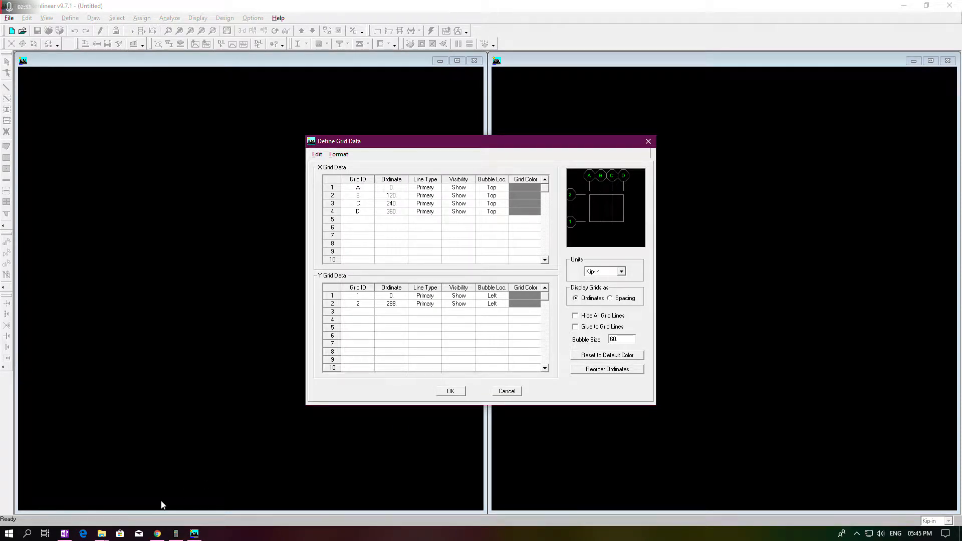
left_click(620, 271)
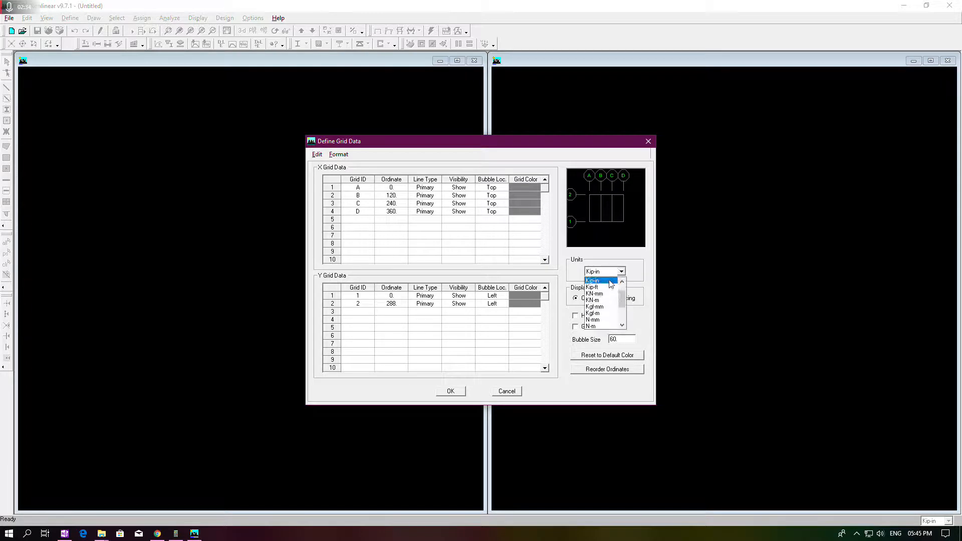
left_click(604, 287)
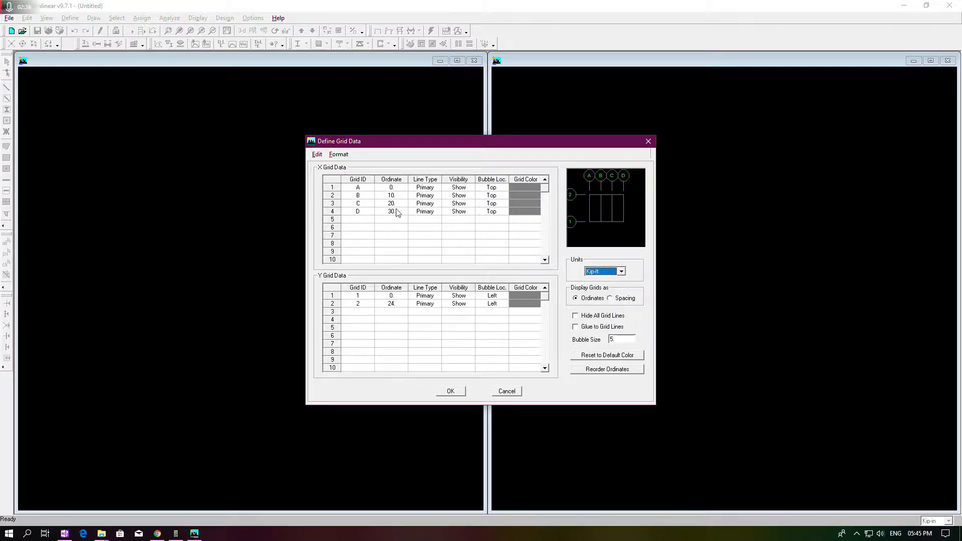
Step: Circle the support at grid 1 in the OneNote beam sketch and display the grid data as spacing instead of ordinates
left_click(69, 536)
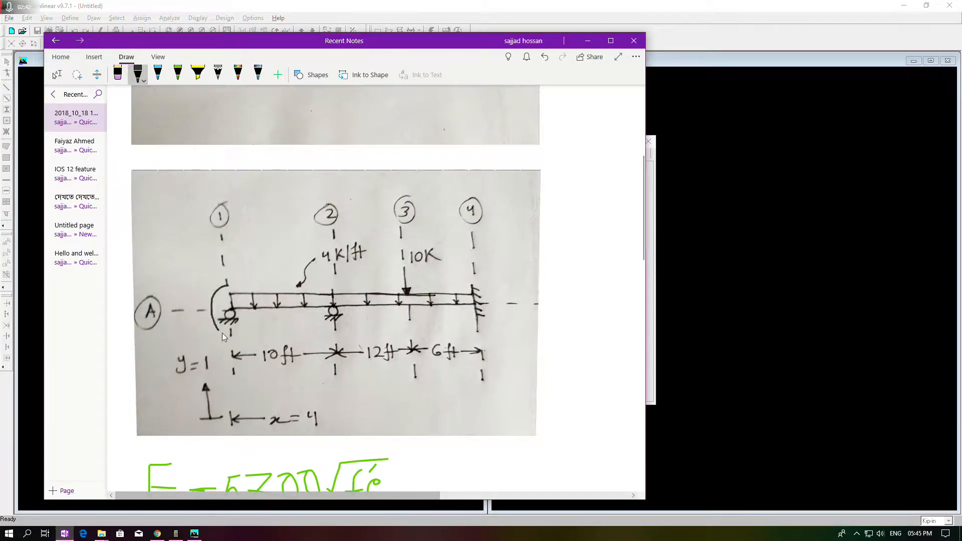
mouse_move(222, 333)
left_mouse_down()
mouse_move(249, 311)
mouse_move(238, 282)
mouse_move(224, 294)
left_mouse_up()
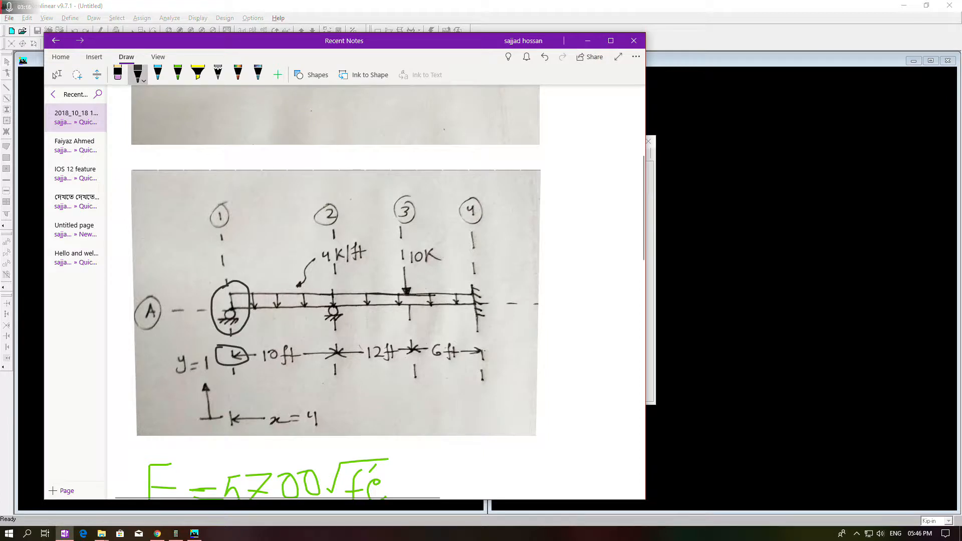
left_click(588, 41)
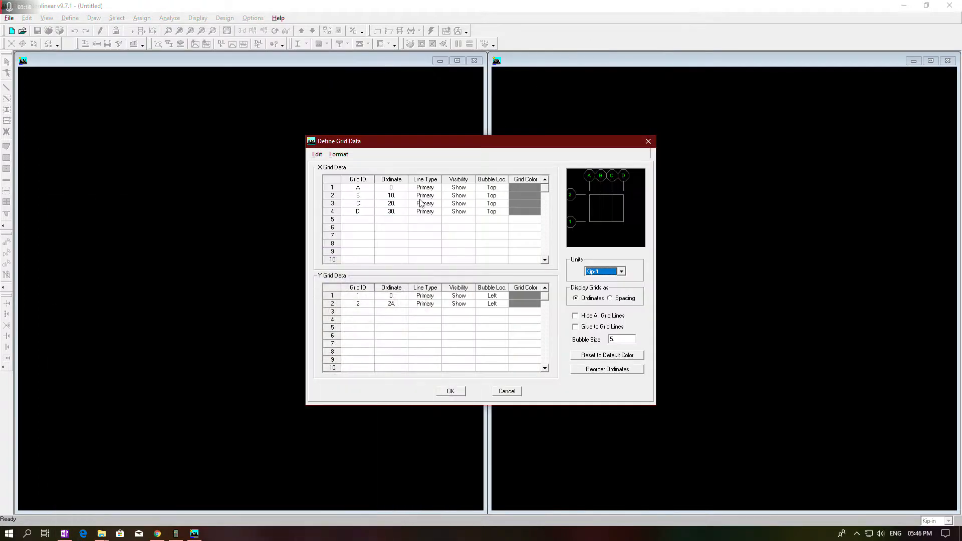
left_click(393, 207)
left_click(610, 299)
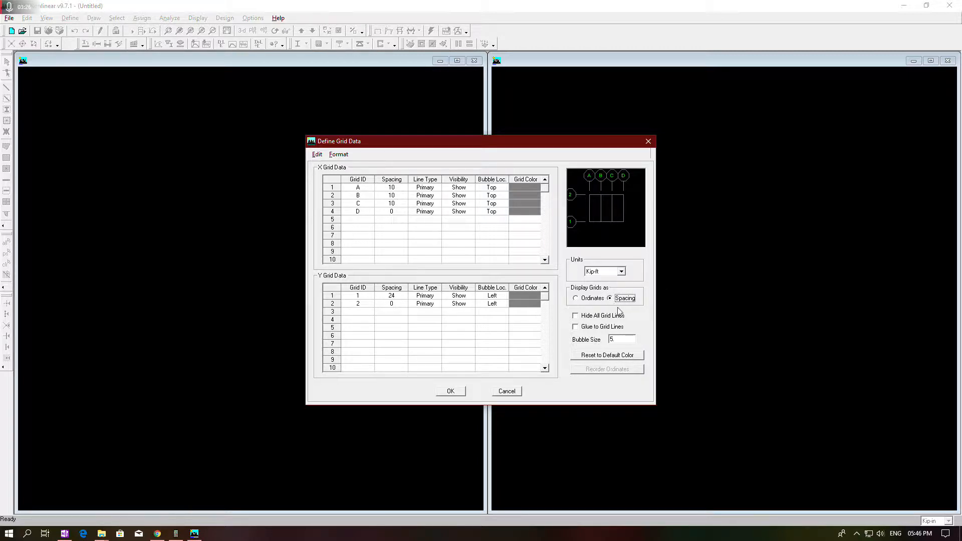
Step: Circle the 12 ft span in the OneNote sketch and set the X spacing of grid B to 12 ft
left_click(65, 534)
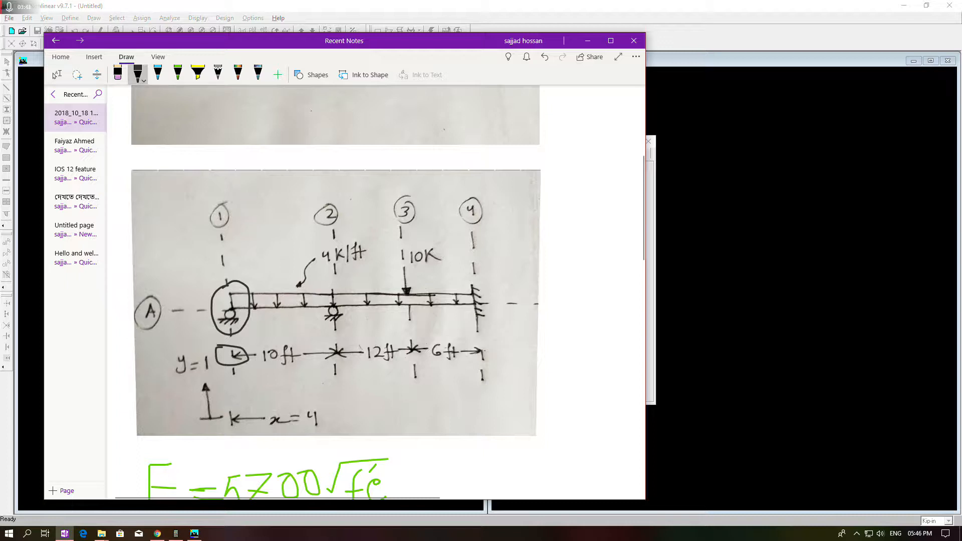
mouse_move(357, 348)
left_mouse_down()
mouse_move(384, 376)
mouse_move(369, 337)
mouse_move(360, 351)
left_mouse_up()
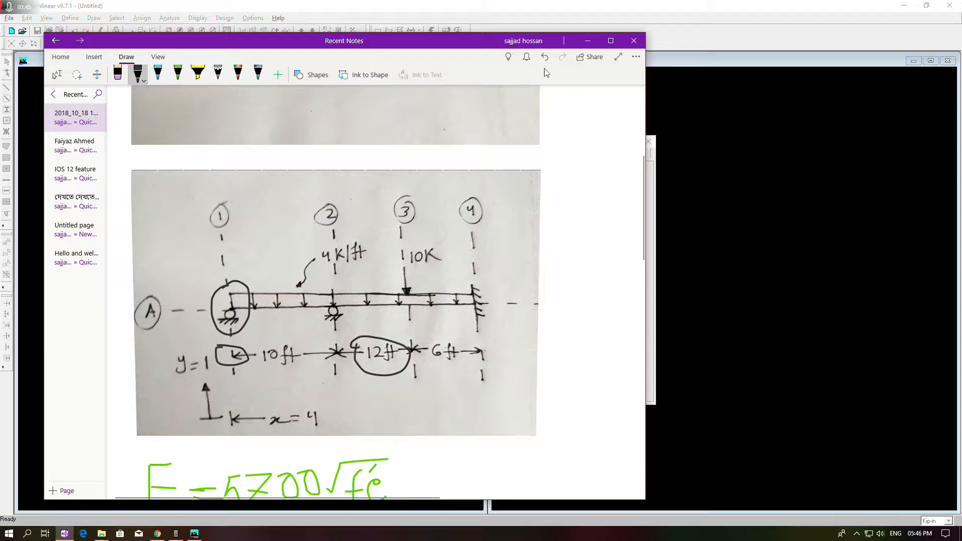
left_click(588, 42)
left_click(396, 195)
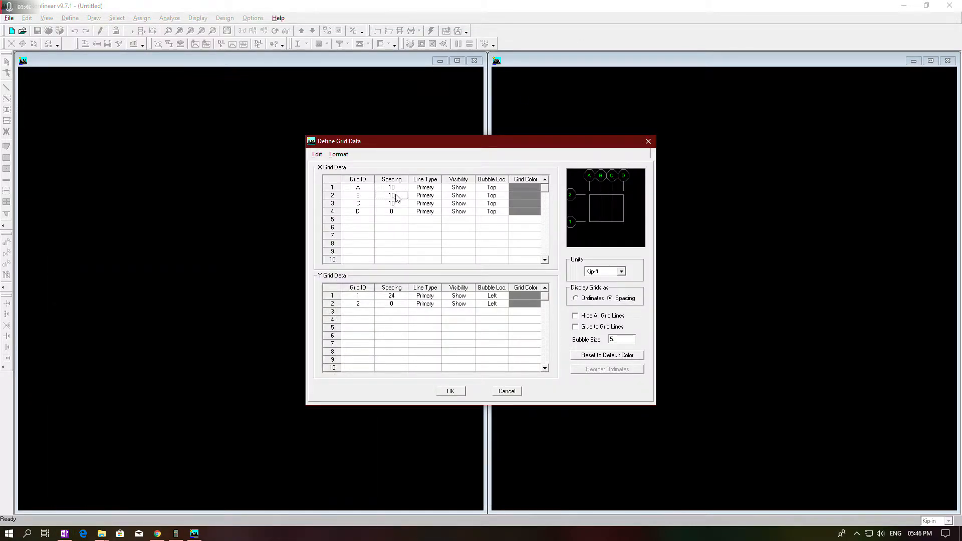
type("12")
Step: Recheck the last span in the OneNote sketch, set the X spacing of grid C to 6 ft and accept the grid data
left_click(64, 534)
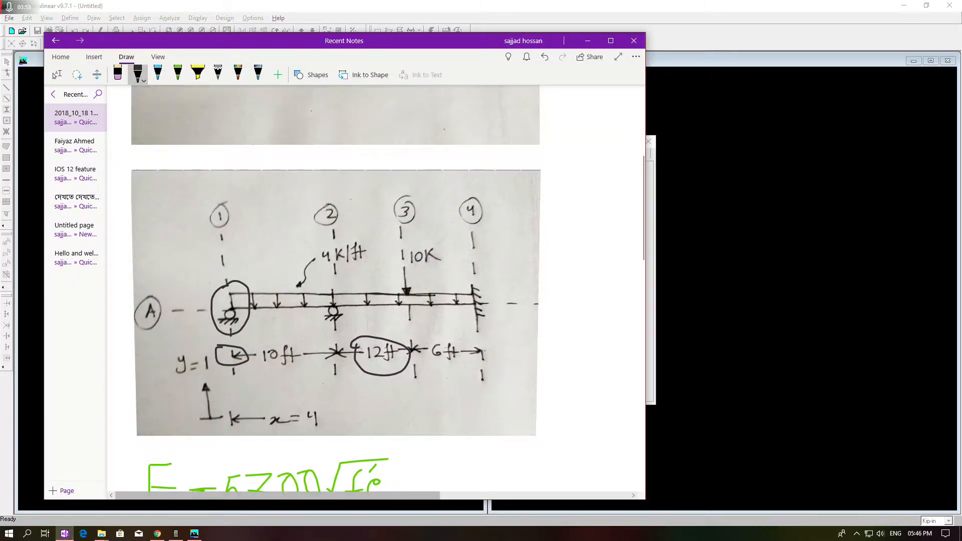
left_click(588, 40)
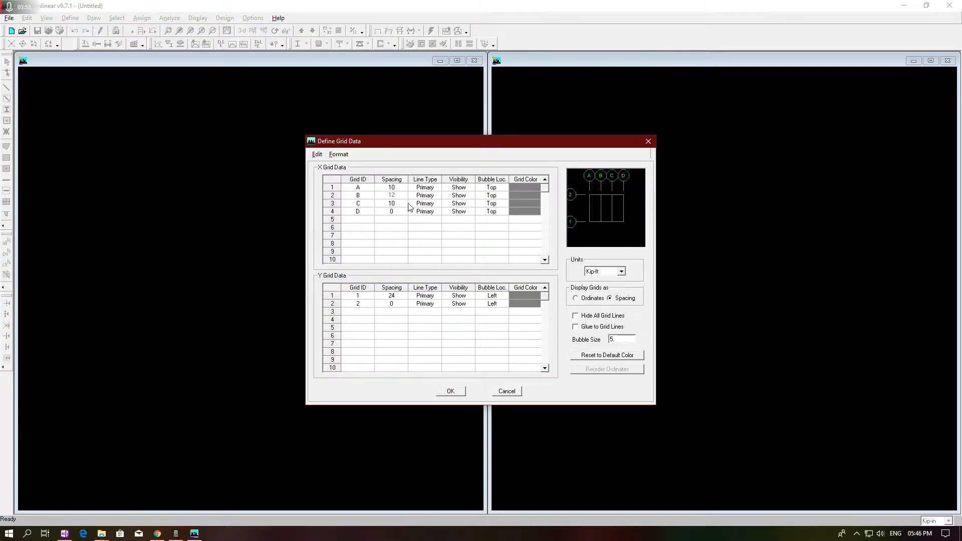
left_click(397, 203)
type("6")
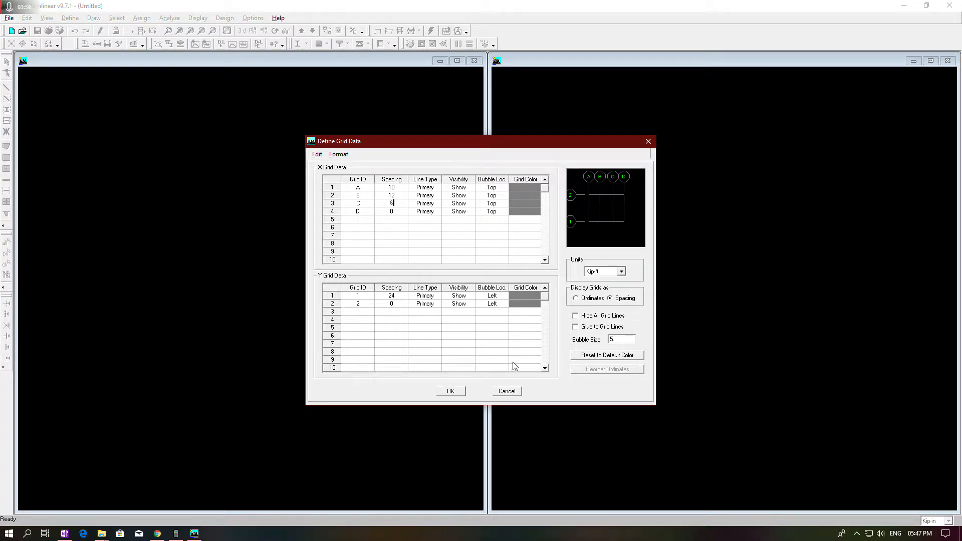
left_click(448, 394)
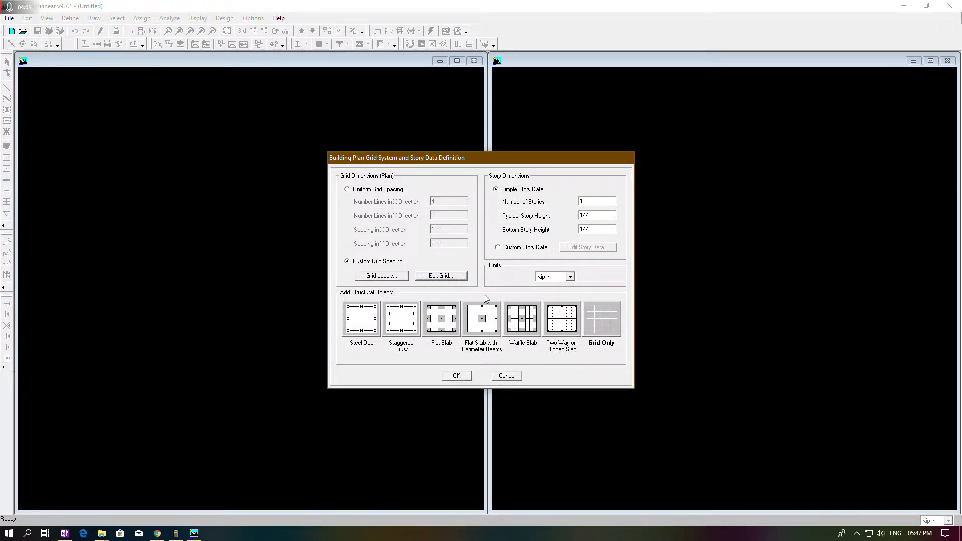
Step: Create the building grid with Grid Only, adding no structural objects
left_click(601, 319)
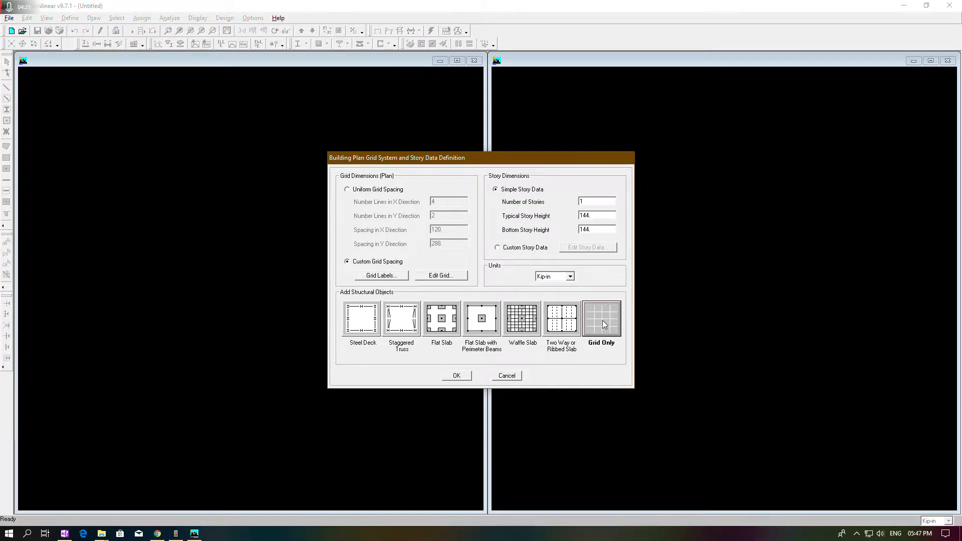
left_click(464, 377)
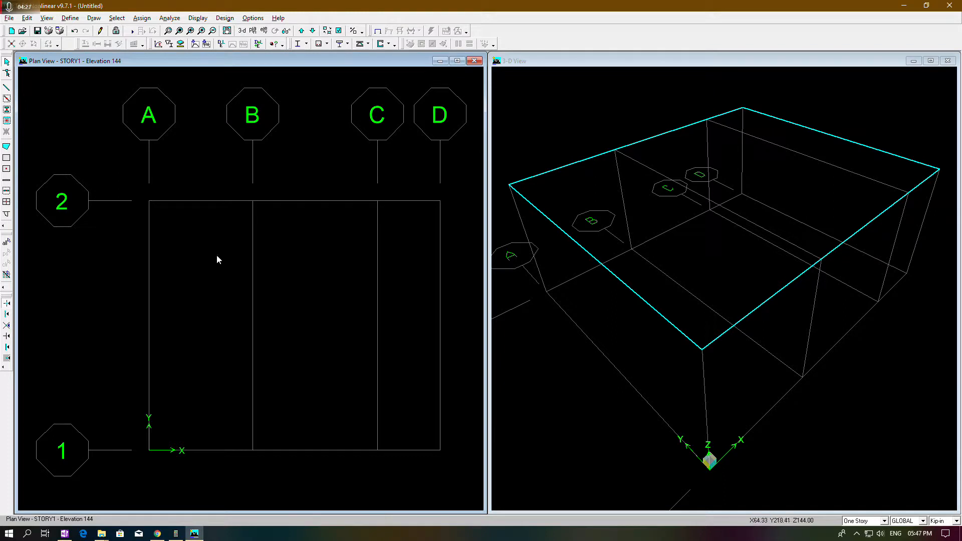
Step: Activate the 3-D view and compare the generated grid with the beam sketch in OneNote
left_click(701, 61)
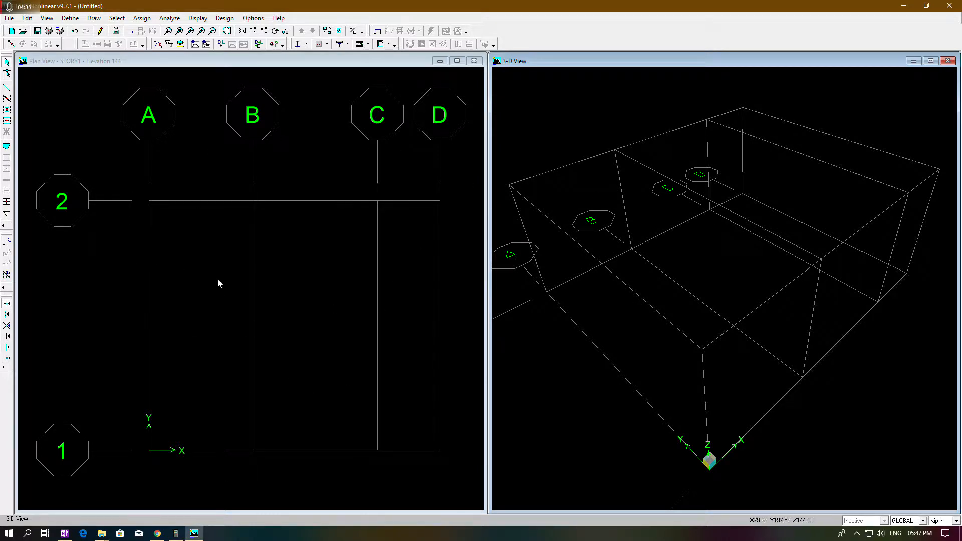
left_click(66, 534)
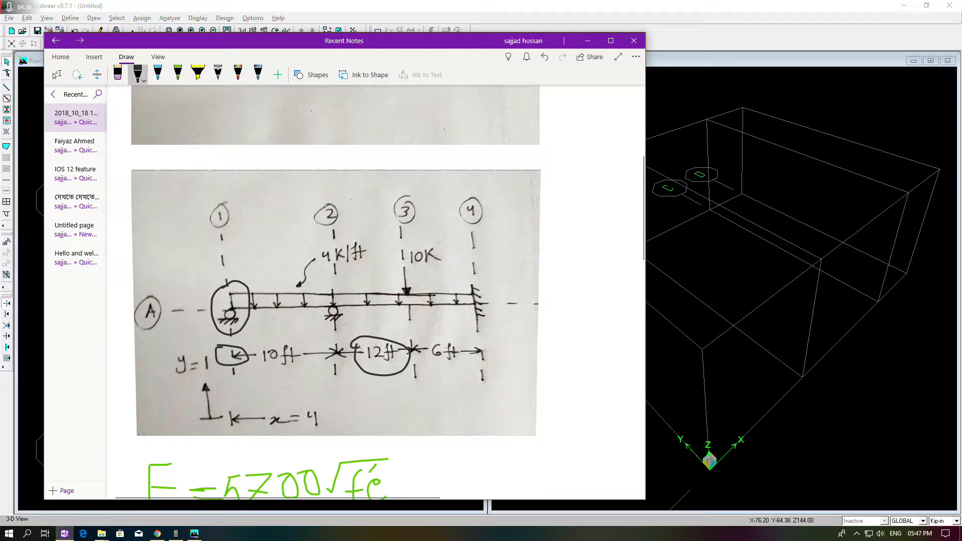
left_click(587, 41)
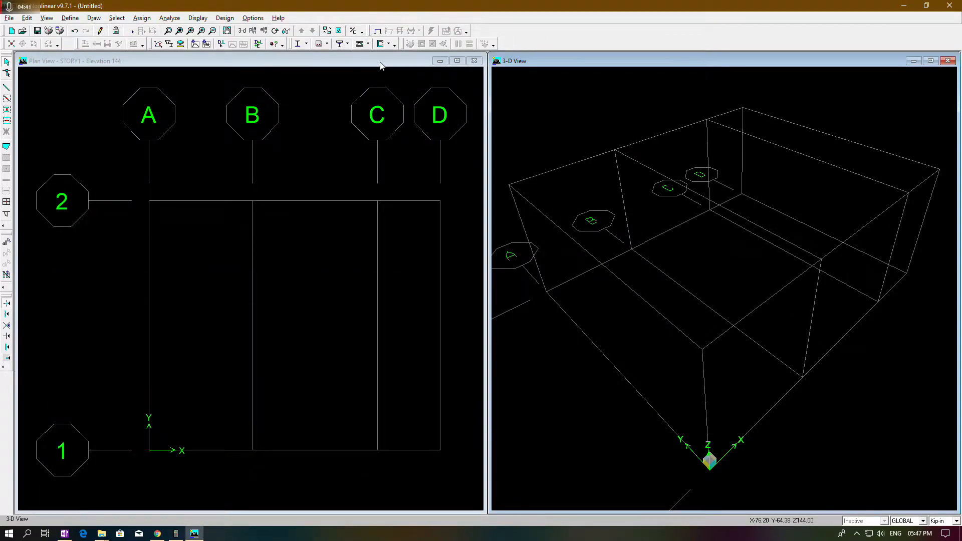
Step: Review the beam's cross-section dimensions and material strengths in the OneNote notes
left_click(71, 18)
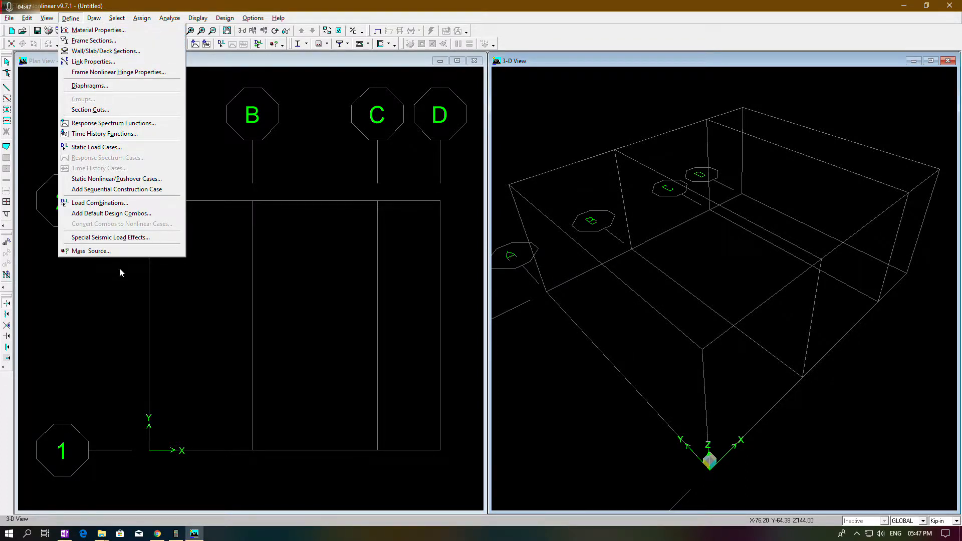
left_click(61, 534)
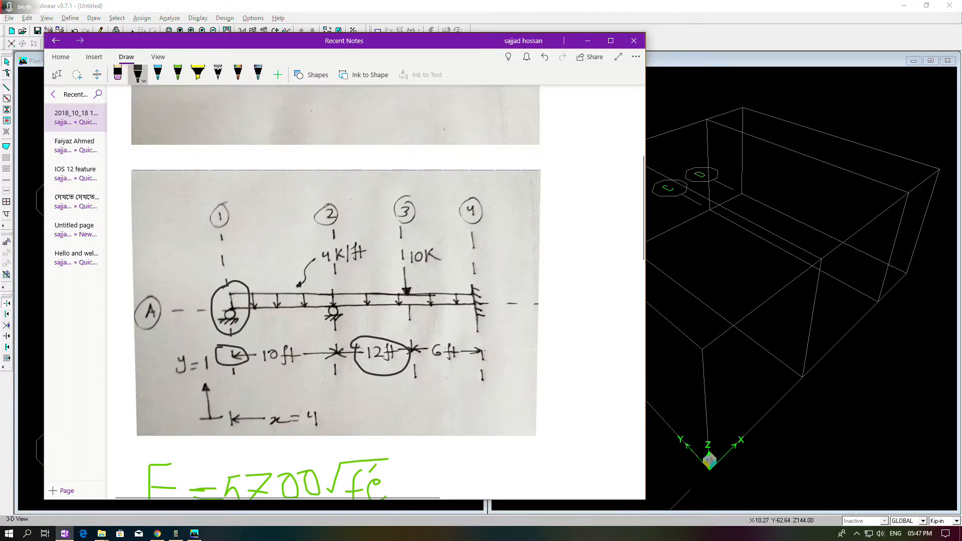
scroll(335, 292, "down", 5)
scroll(335, 292, "down", 3)
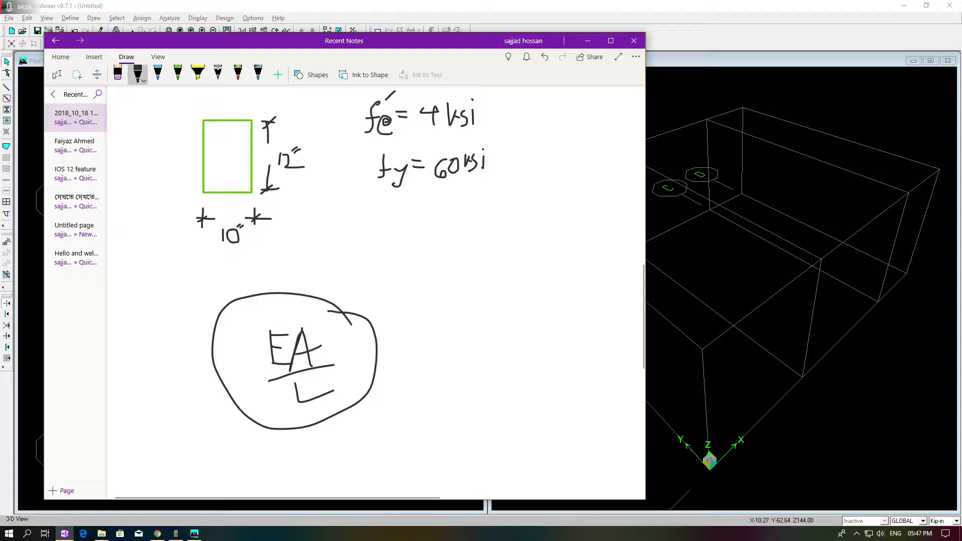
left_click(587, 41)
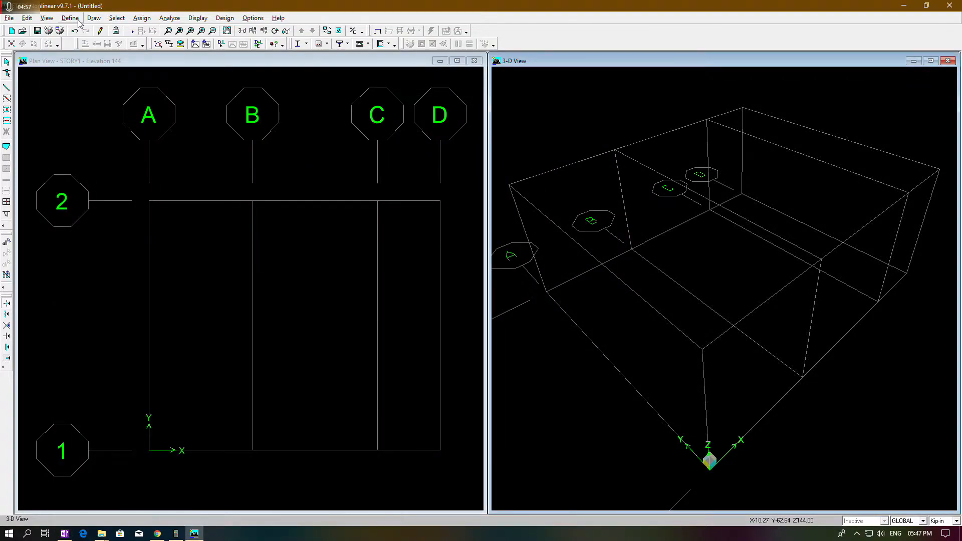
Step: Open the CONC material's property data and circle the elastic modulus formula in the OneNote notes
left_click(78, 20)
left_click(98, 30)
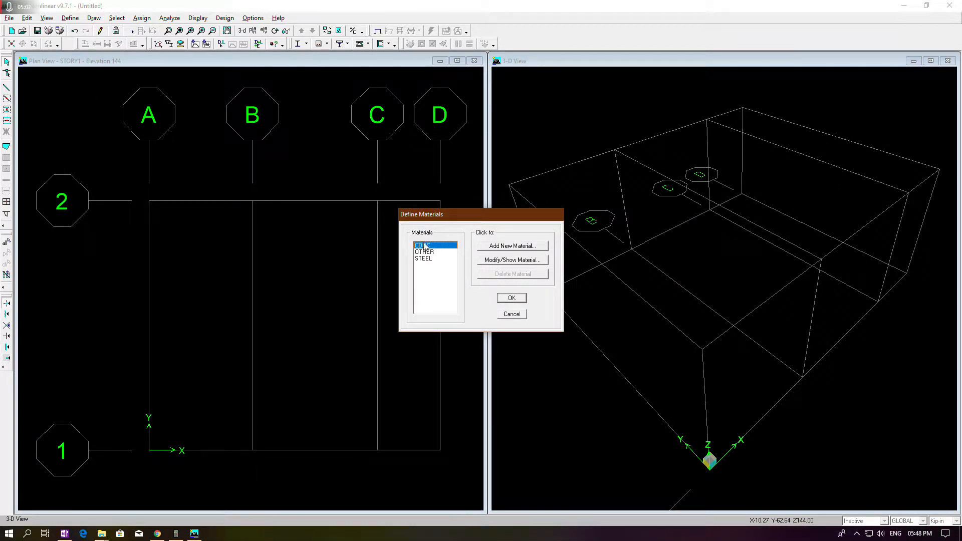
left_click(502, 261)
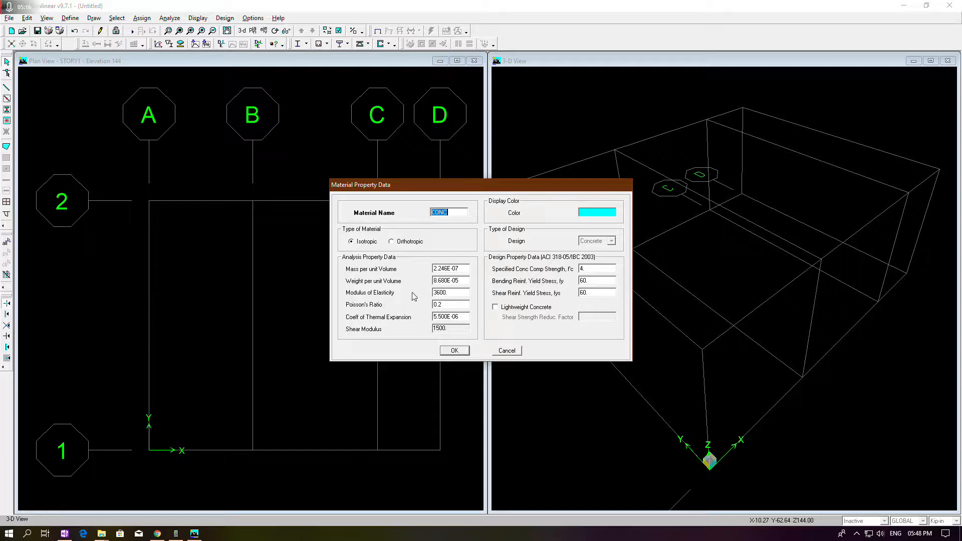
left_click(64, 533)
scroll(376, 290, "up", 3)
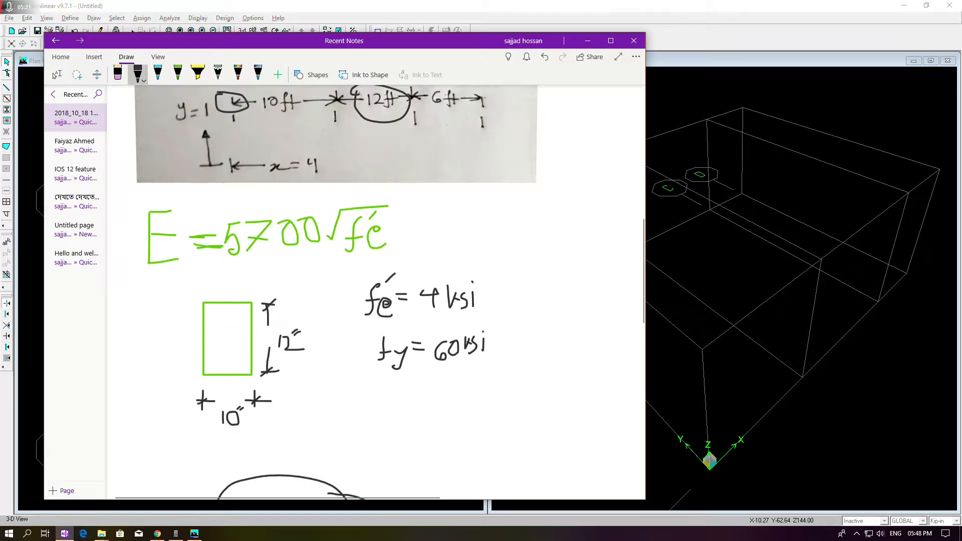
mouse_move(232, 214)
left_mouse_down()
mouse_move(223, 273)
mouse_move(420, 233)
mouse_move(323, 197)
mouse_move(231, 220)
left_mouse_up()
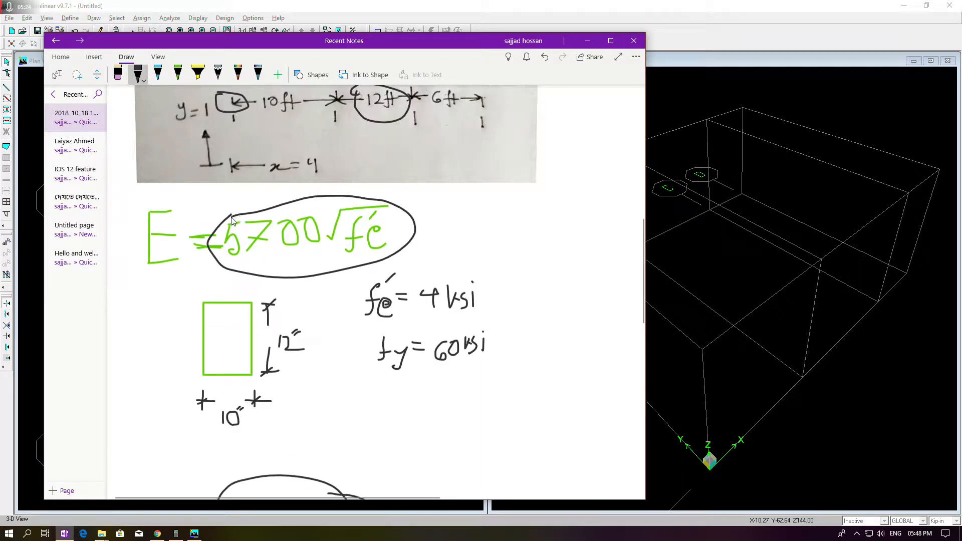
Step: Calculate the concrete modulus in DreamCalc as 57,000 times the square root of 4,000, divided by 1000, and return to ETABS
left_click(175, 534)
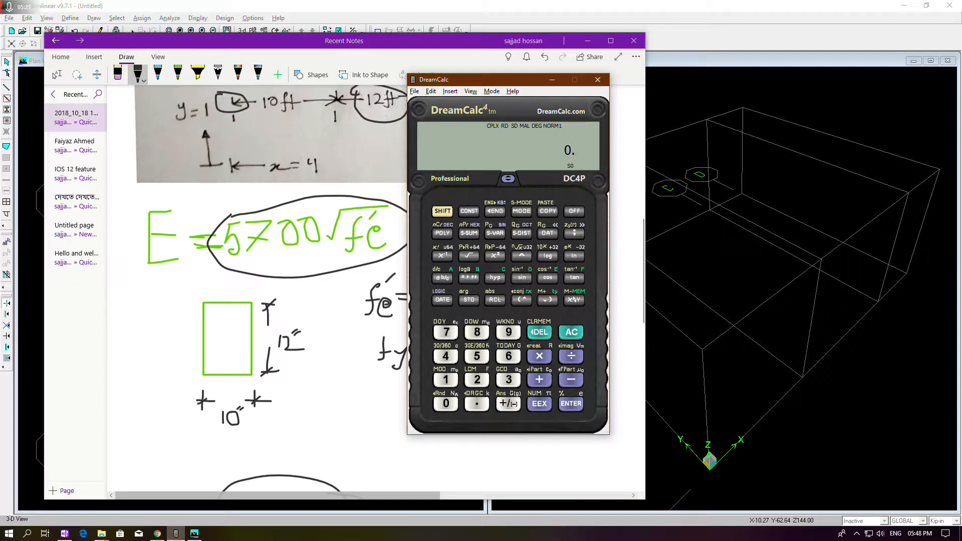
type("57,")
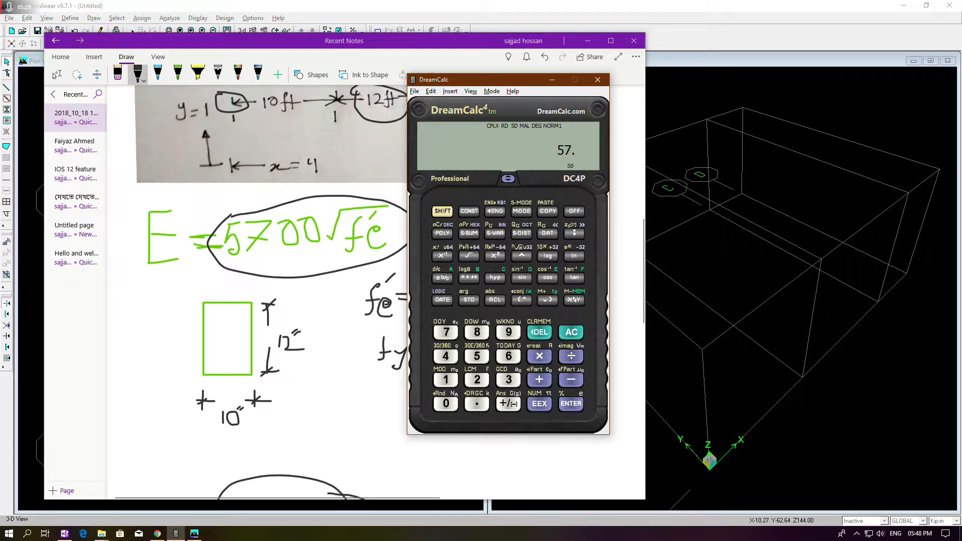
type("000 * sqrt ")
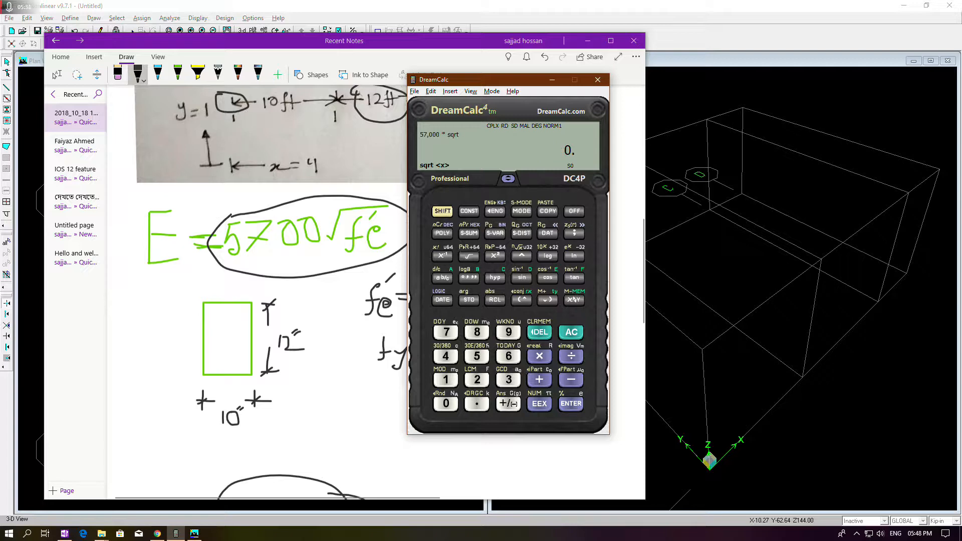
type("4,000")
key("Return")
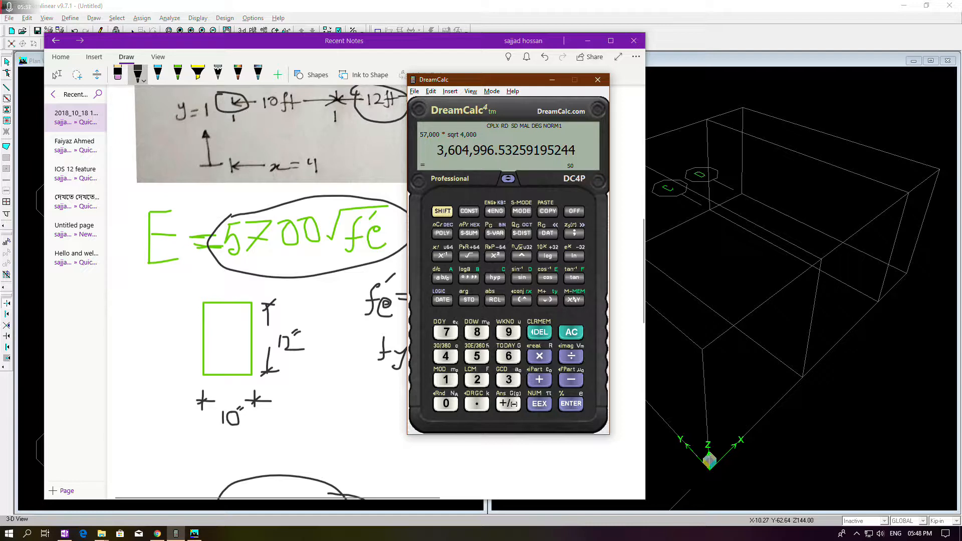
key("slash")
type("1000.")
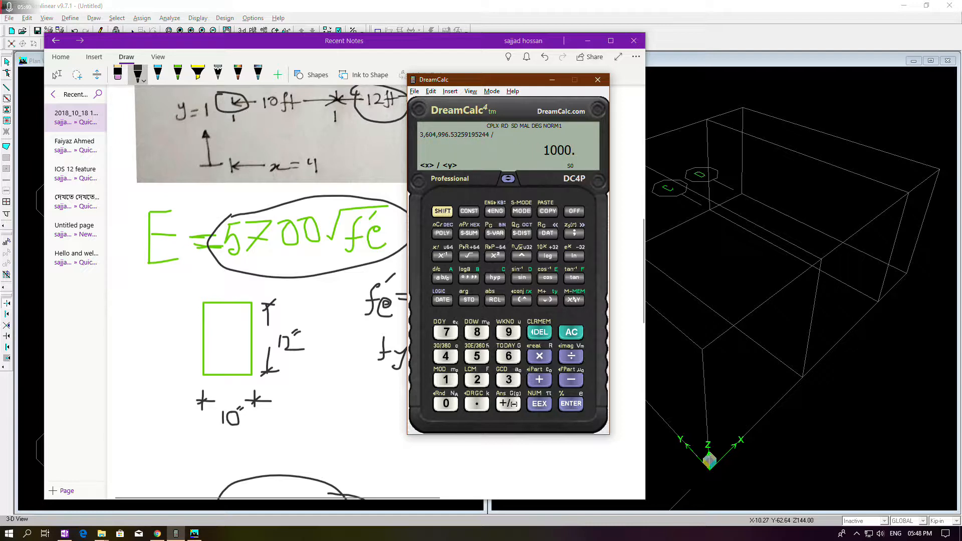
key("Return")
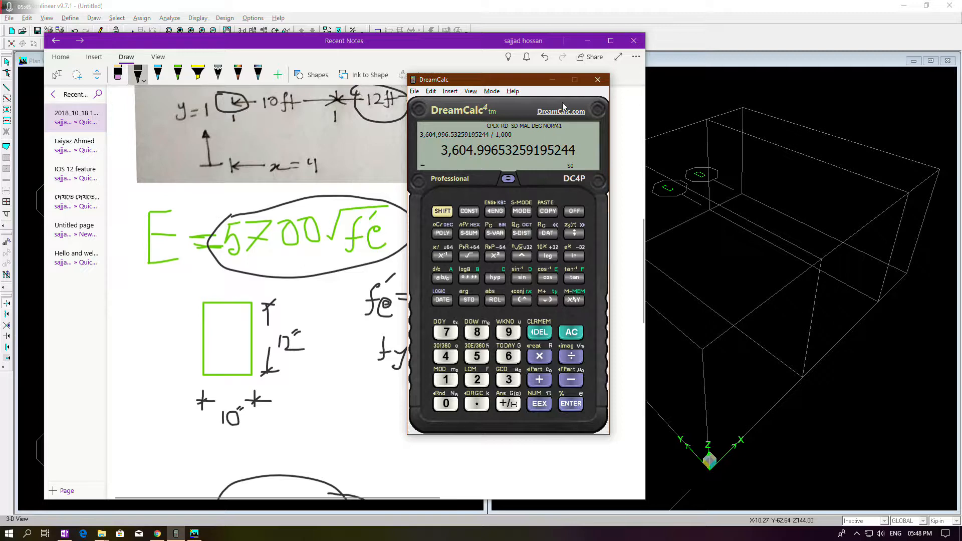
left_click(553, 80)
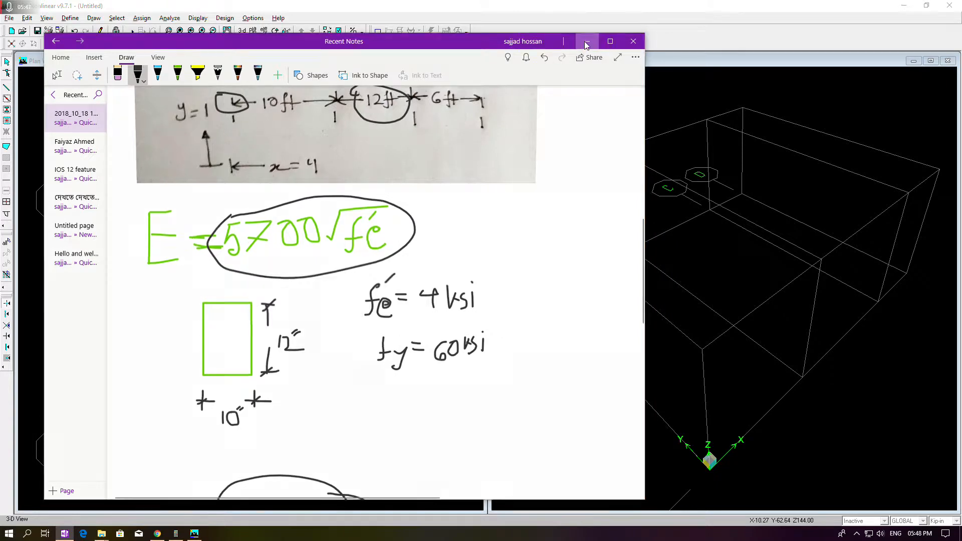
left_click(587, 41)
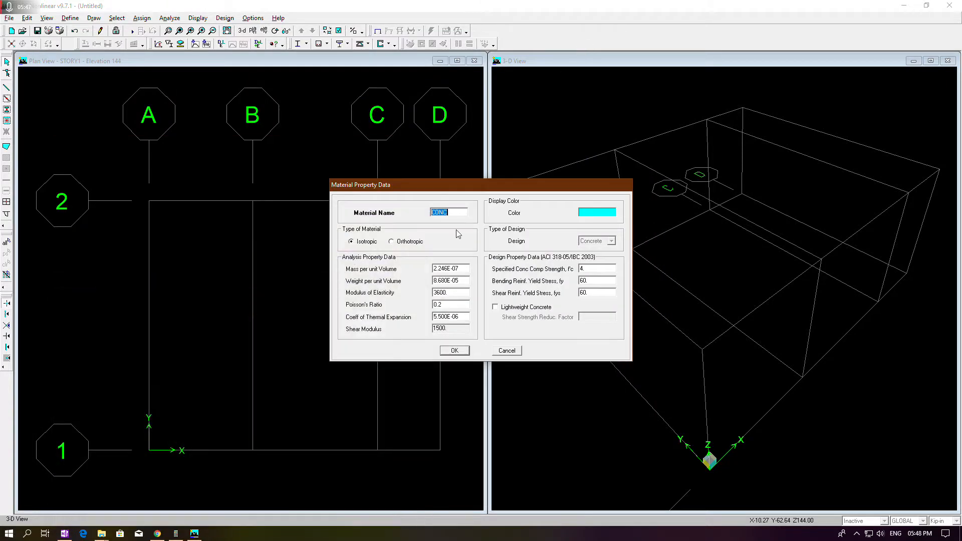
Step: Set the CONC material's modulus of elasticity to 3605 and accept the material definitions
double_click(447, 295)
type("36")
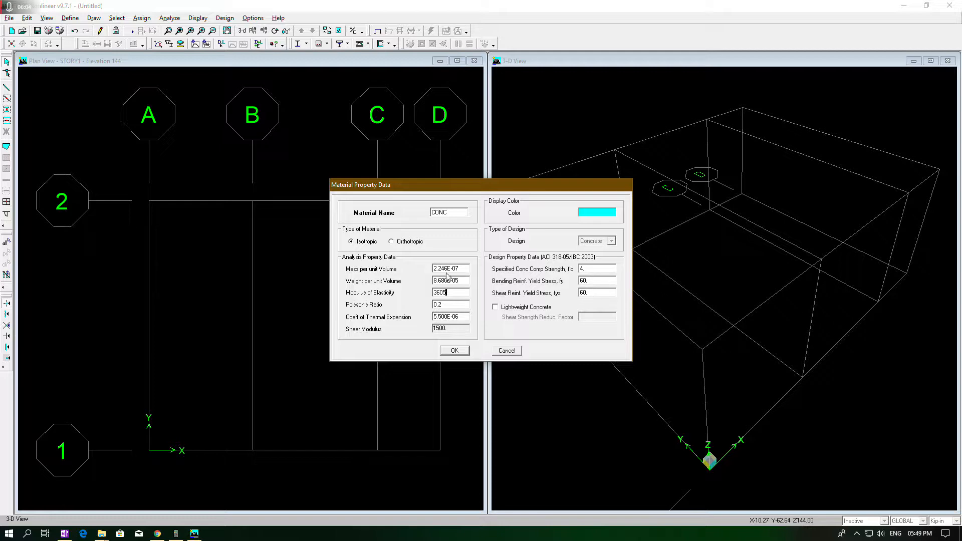
left_click(466, 352)
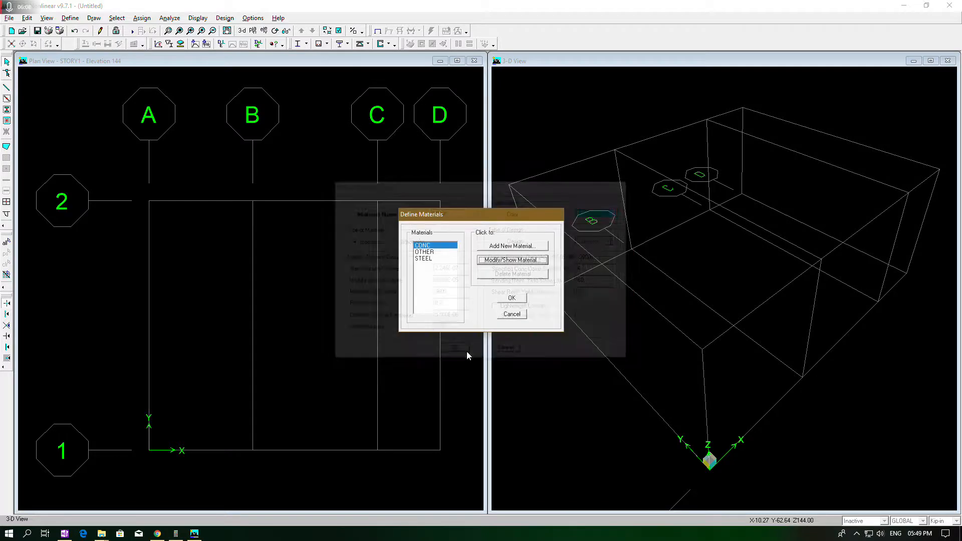
left_click(524, 300)
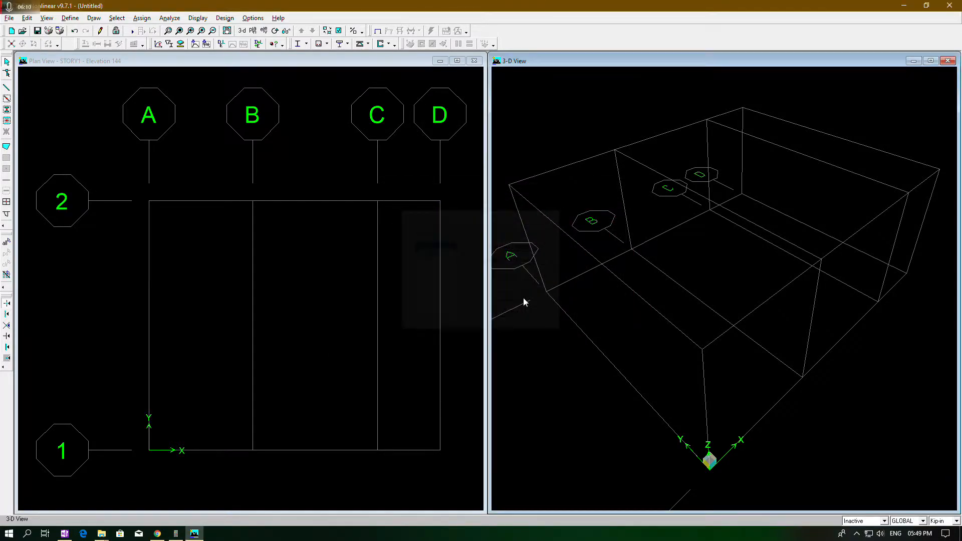
Step: Delete all predefined frame sections except W44X335 from the frame properties
left_click(70, 18)
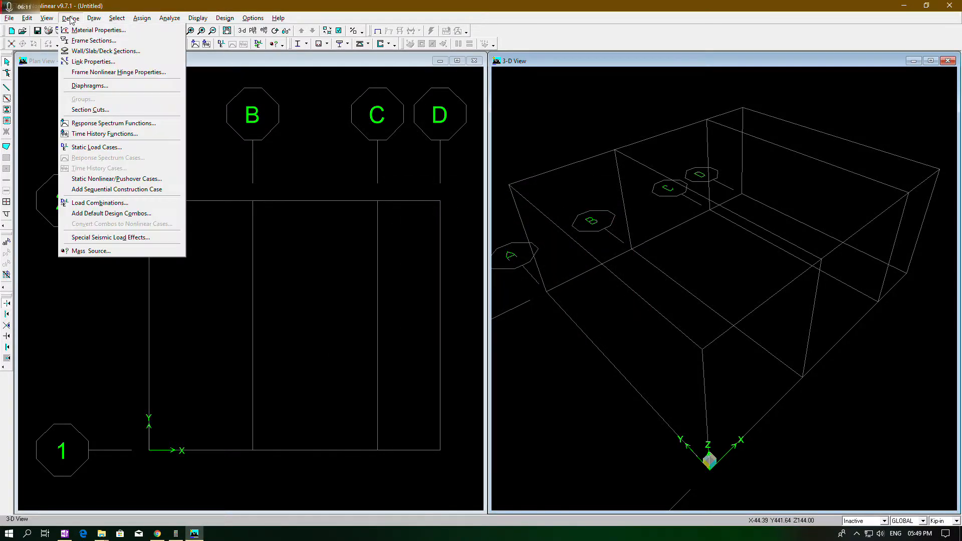
left_click(80, 42)
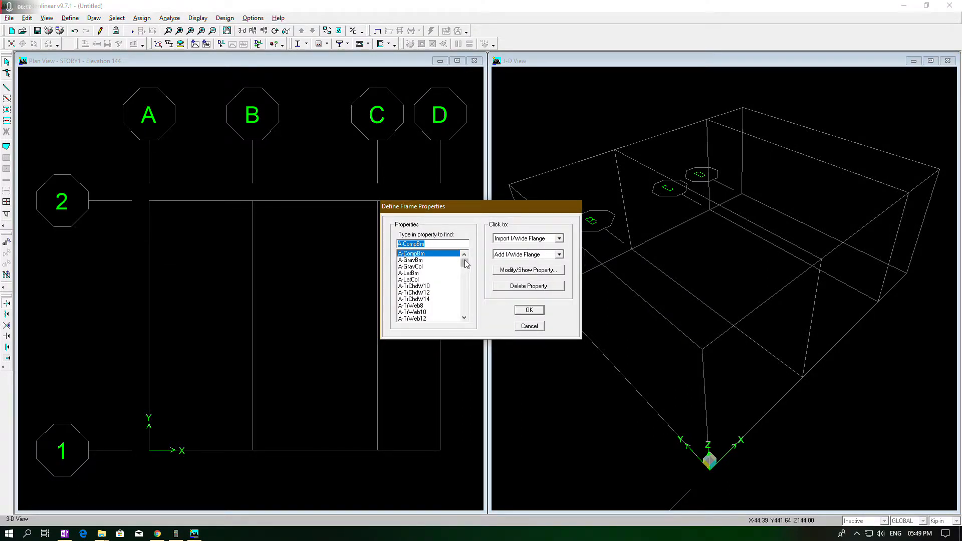
left_click_drag(464, 263, 428, 254)
type("W12X53")
left_click(420, 287)
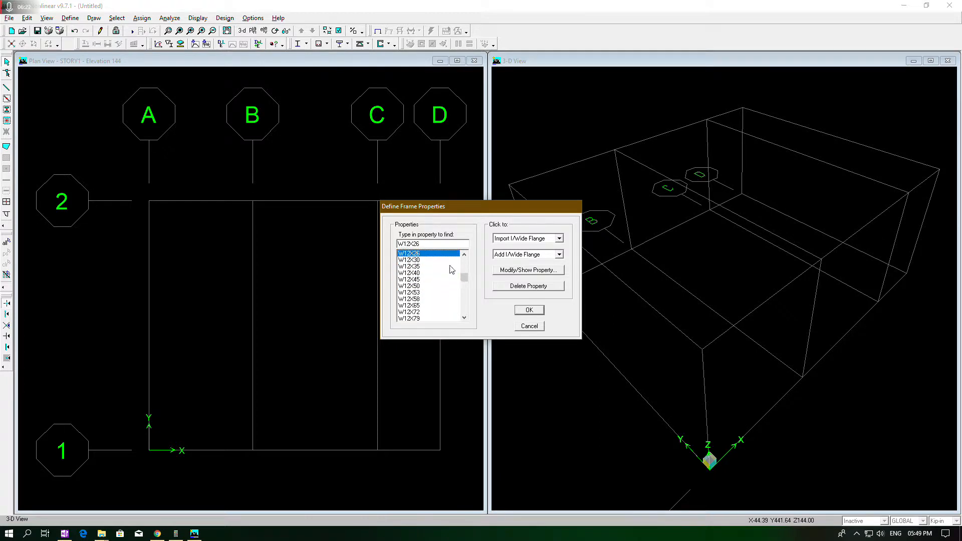
left_click_drag(466, 284, 435, 341)
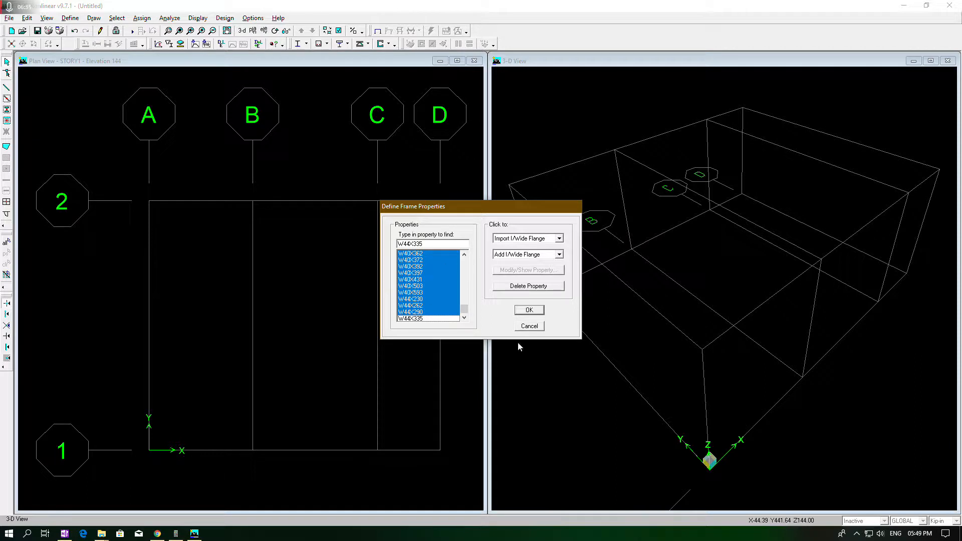
left_click(529, 287)
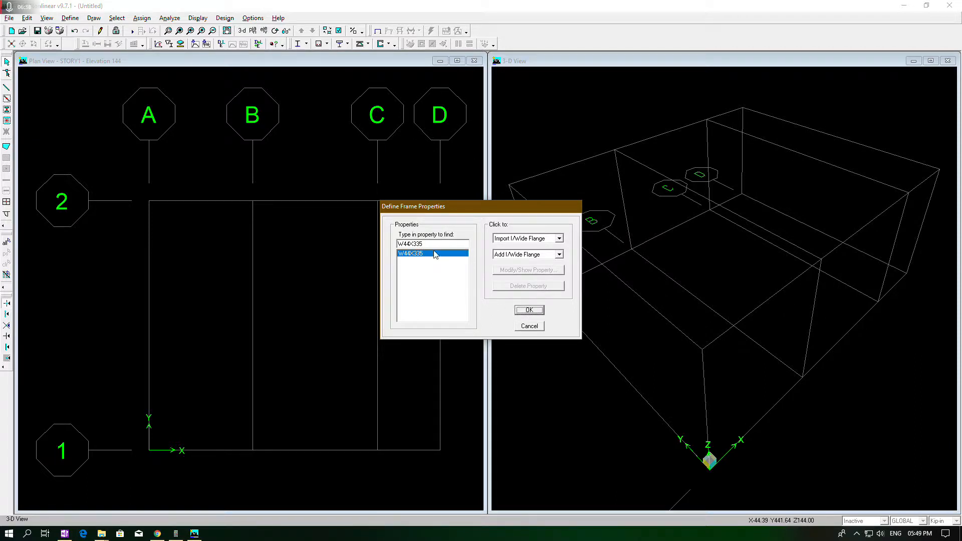
Step: Add a new rectangular frame section and assign it the CONC material
left_click(549, 255)
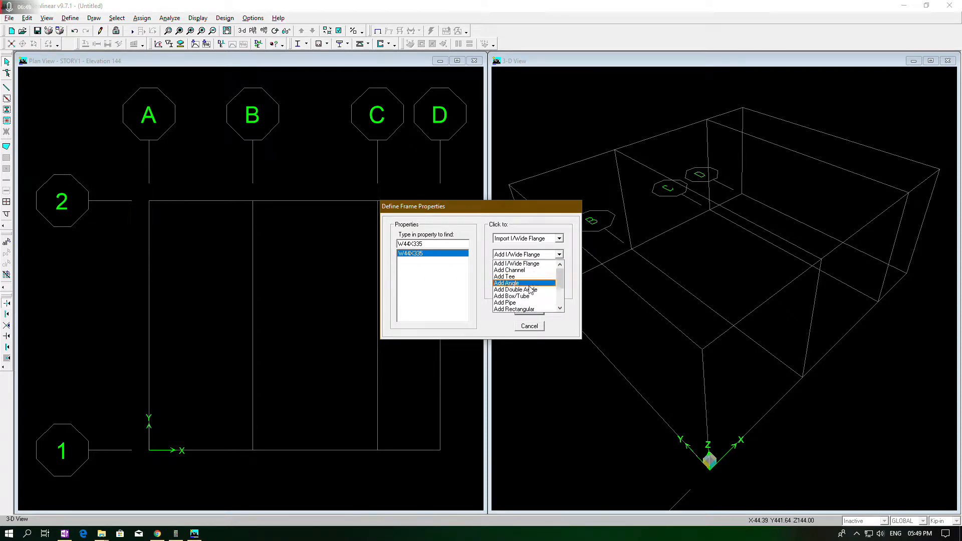
left_click(525, 309)
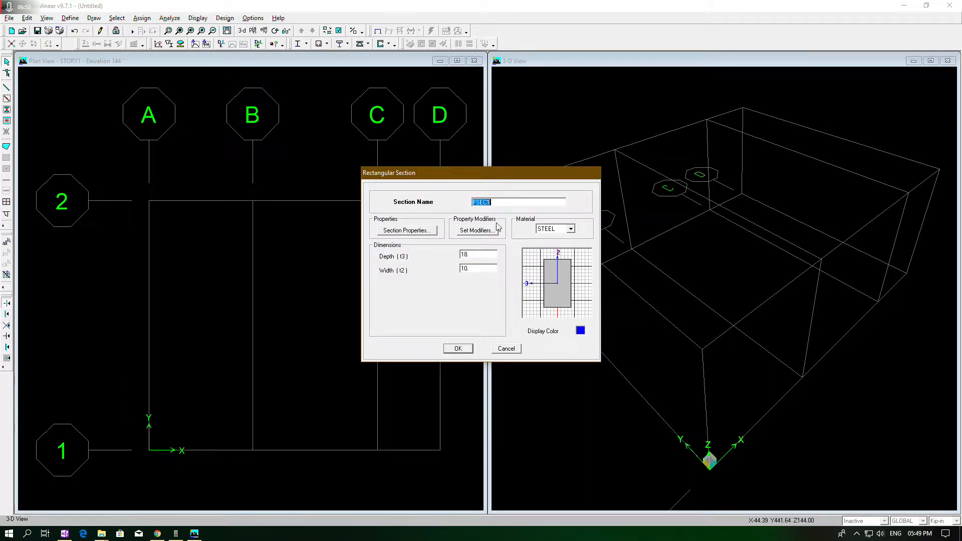
left_click(554, 229)
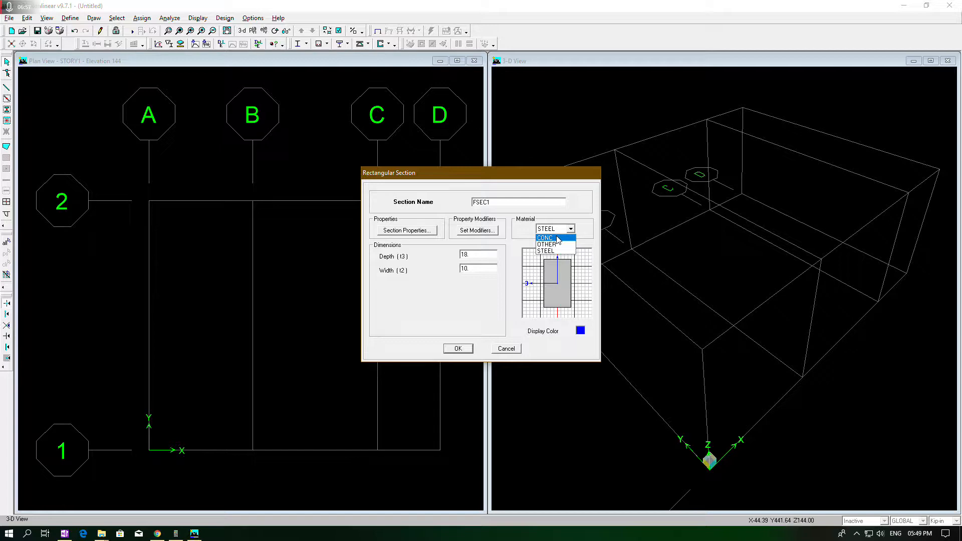
left_click(552, 238)
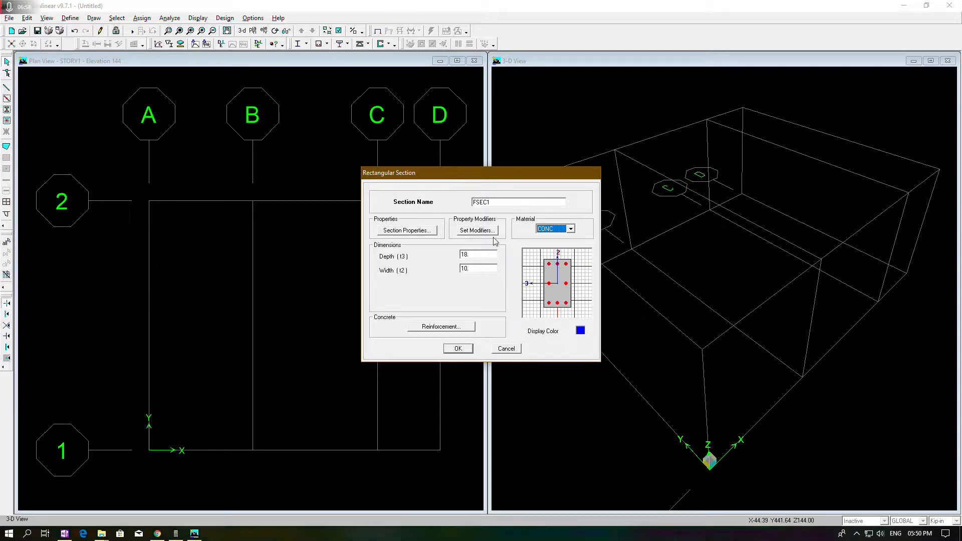
Step: Recheck the beam section in OneNote, and set the rectangular section's width to 10 in and depth to 12 in
left_click(65, 535)
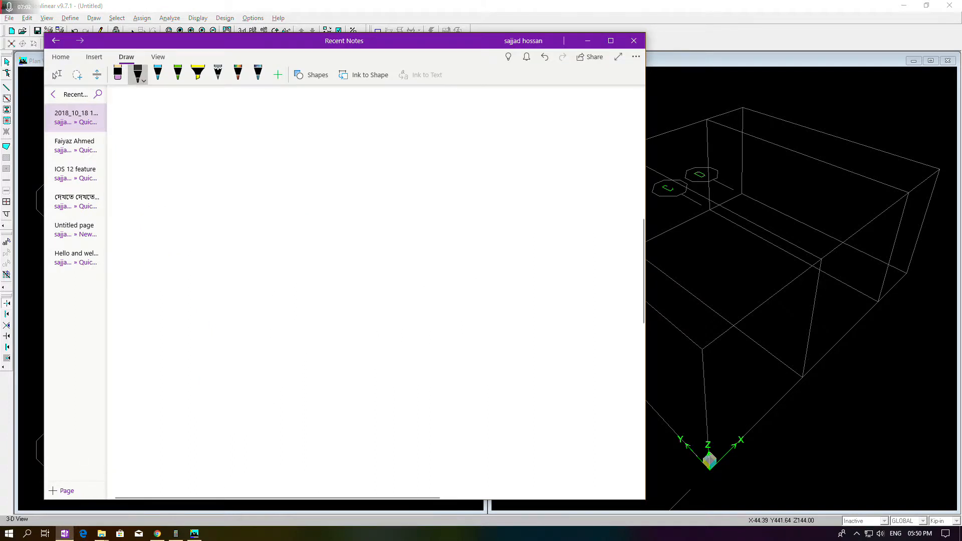
left_click(79, 146)
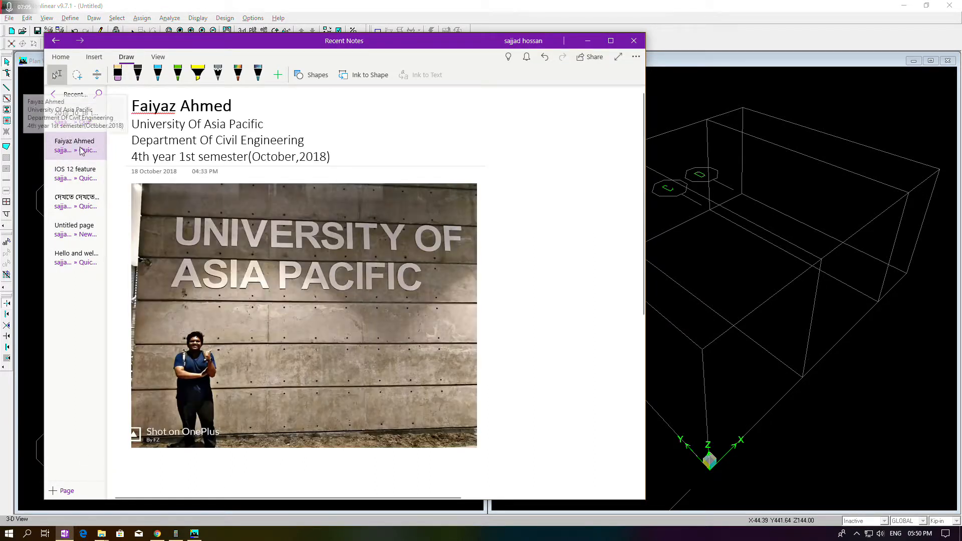
left_click(76, 118)
scroll(309, 334, "up", 3)
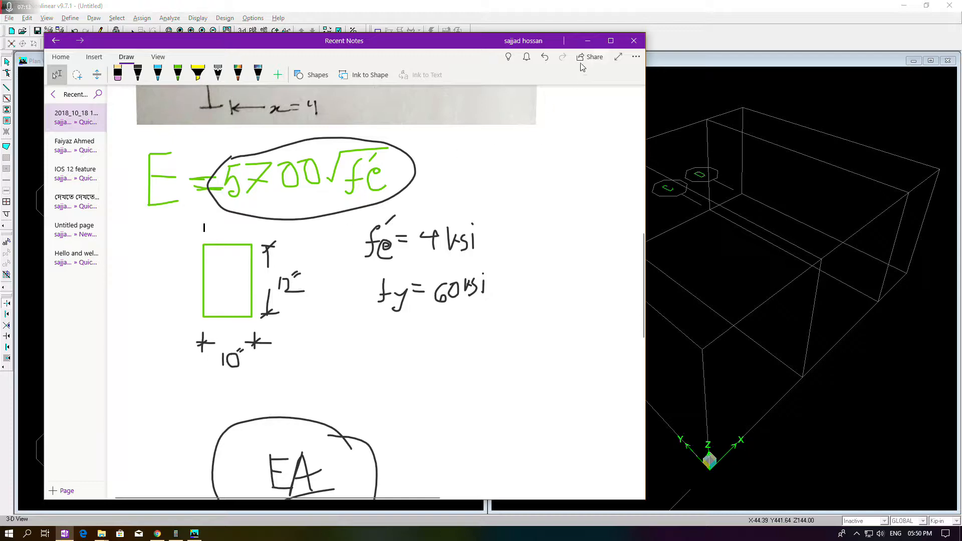
left_click(588, 40)
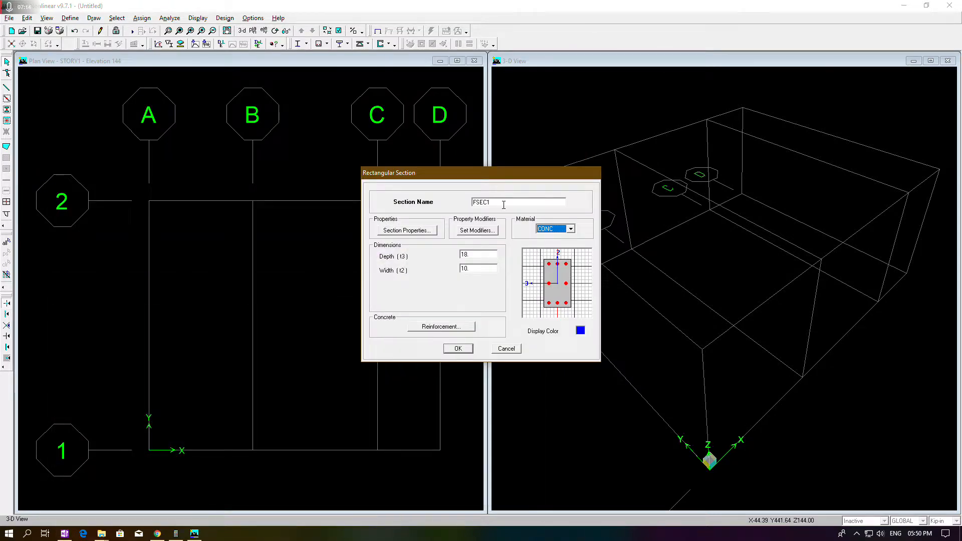
double_click(472, 268)
type("10")
double_click(480, 257)
Step: Inspect the rectangular section's property modifiers and its computed section properties
left_click(485, 230)
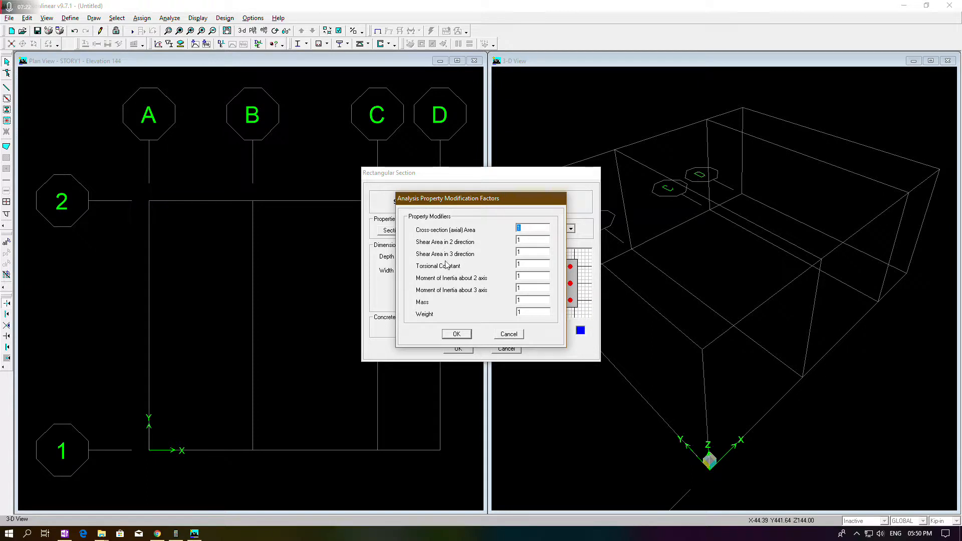
left_click(509, 334)
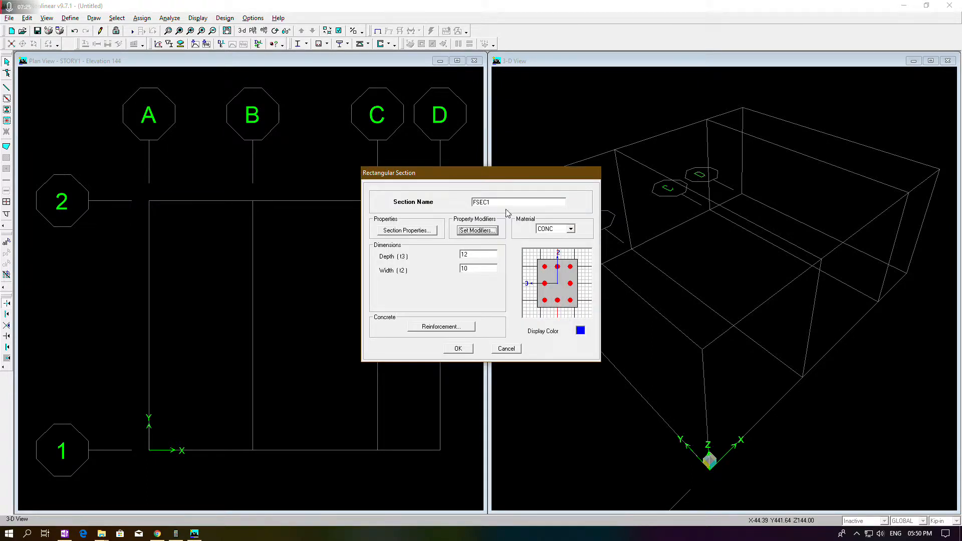
left_click(416, 231)
left_click(488, 342)
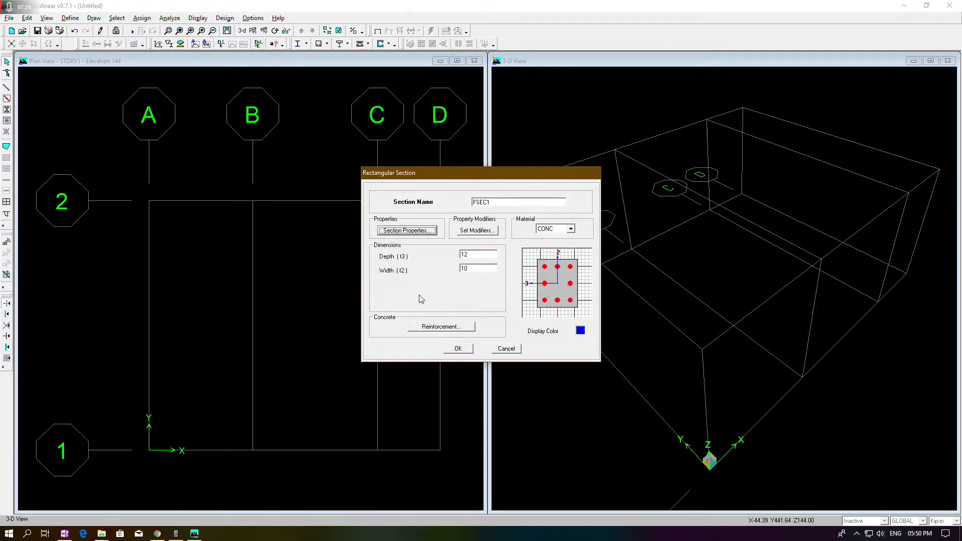
Step: Set the rectangular section's reinforcement design type to Beam
left_click(434, 327)
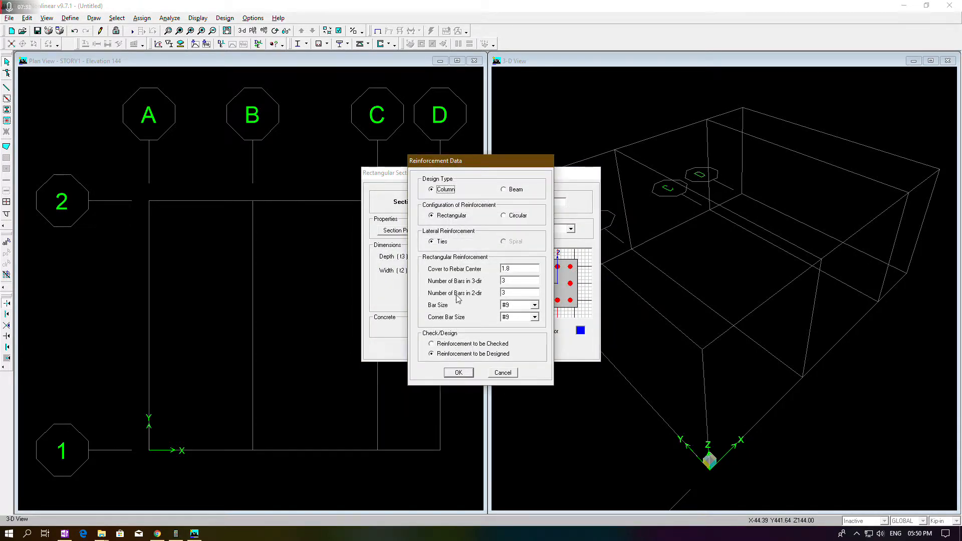
left_click(504, 190)
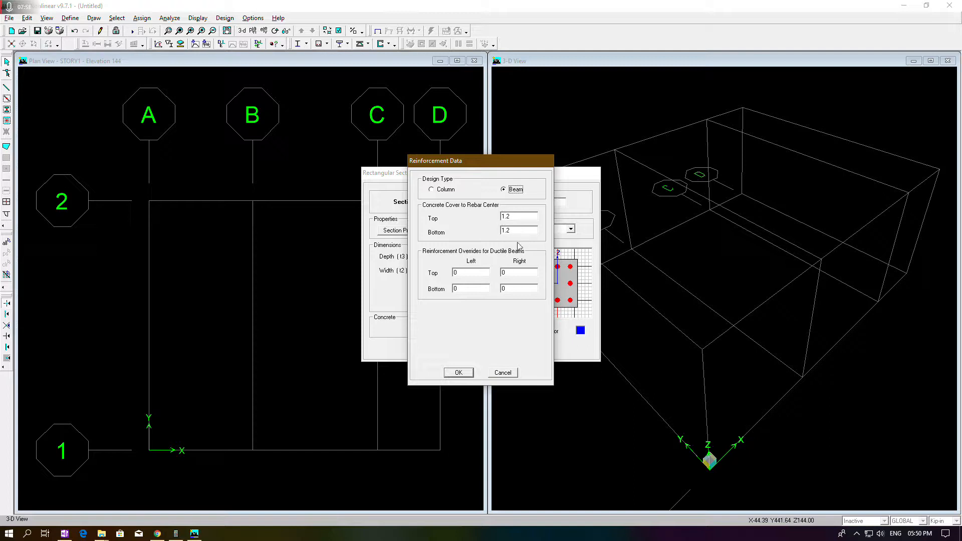
left_click(457, 372)
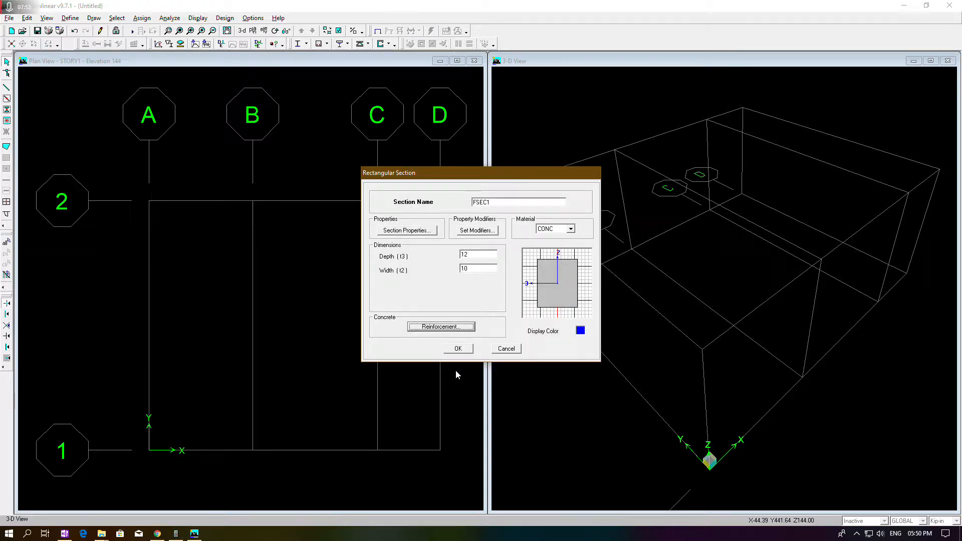
Step: Name the rectangular section BEAM10X12 and accept it in the frame properties
double_click(509, 202)
type("BEAN")
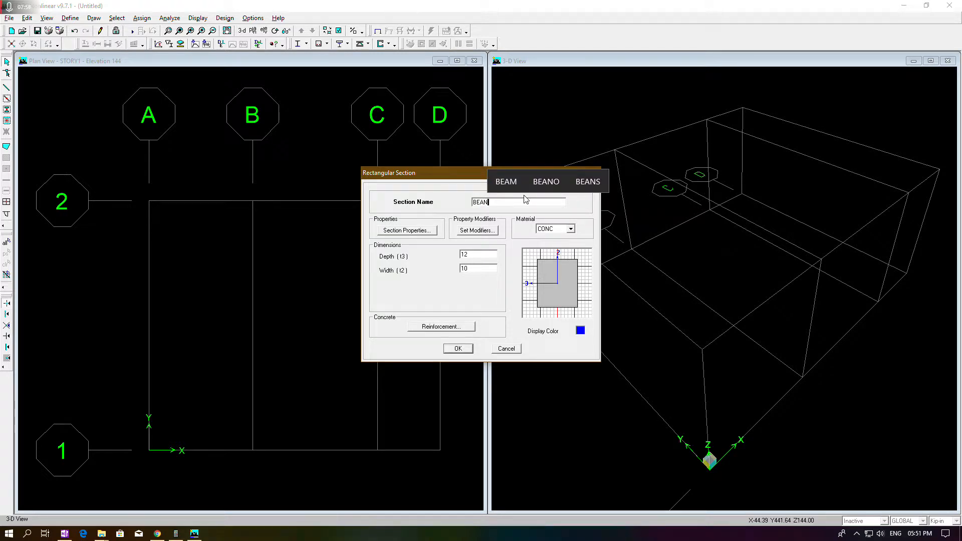
key("BackSpace")
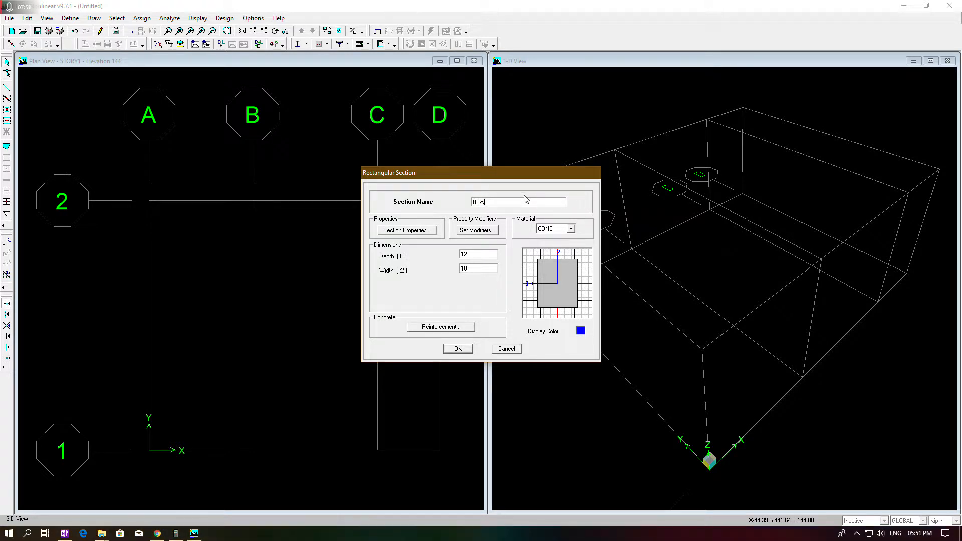
type("M10X")
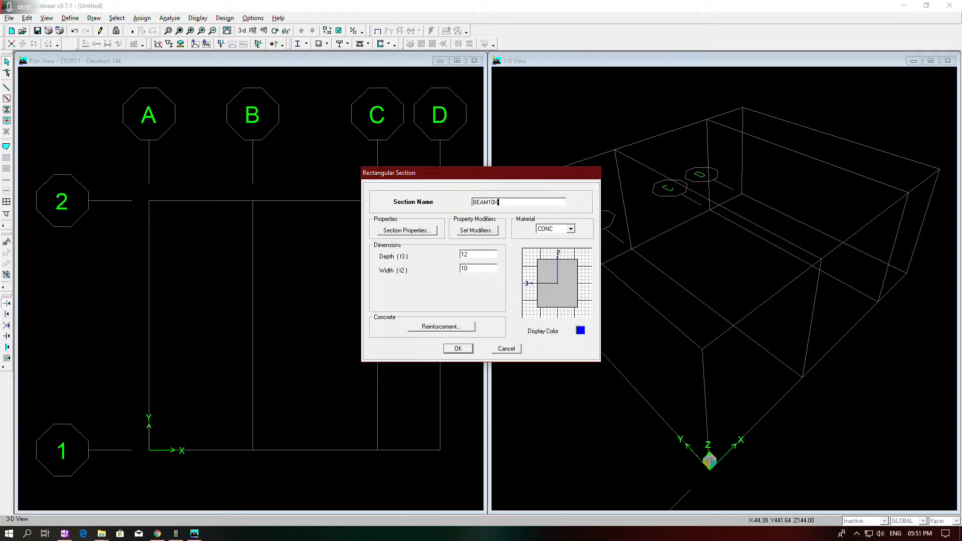
type("12")
left_click(470, 349)
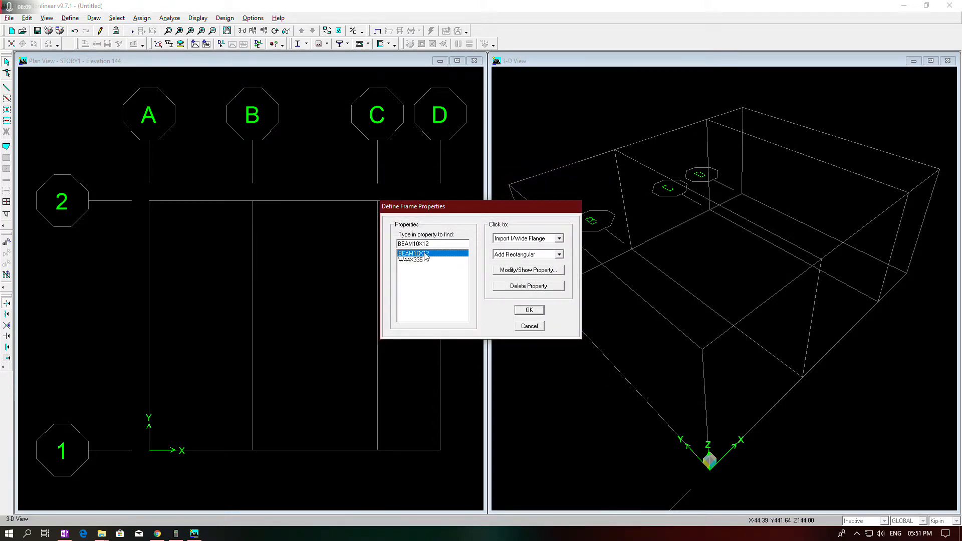
left_click(524, 310)
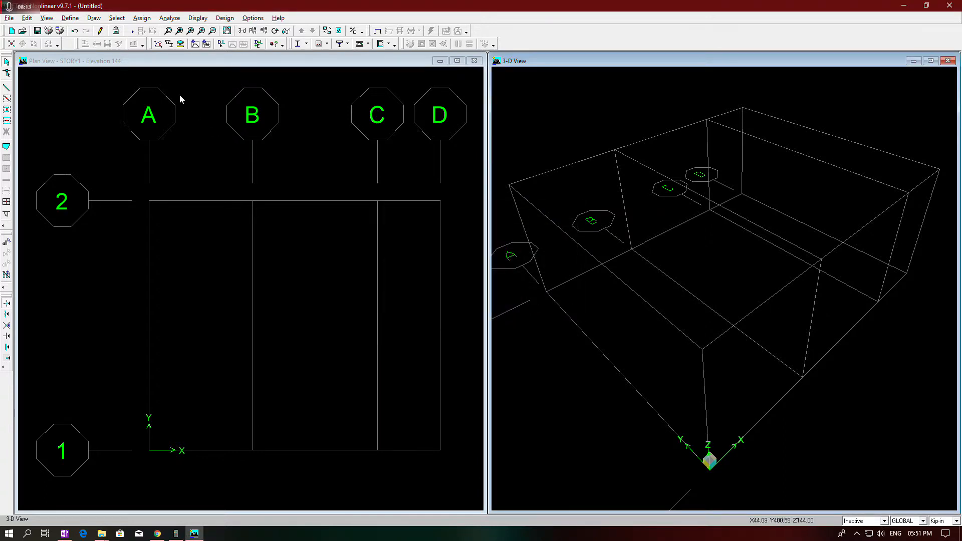
Step: Start the line drawing tool with BEAM10X12 as the frame property
left_click(76, 20)
left_click(77, 19)
left_click(6, 90)
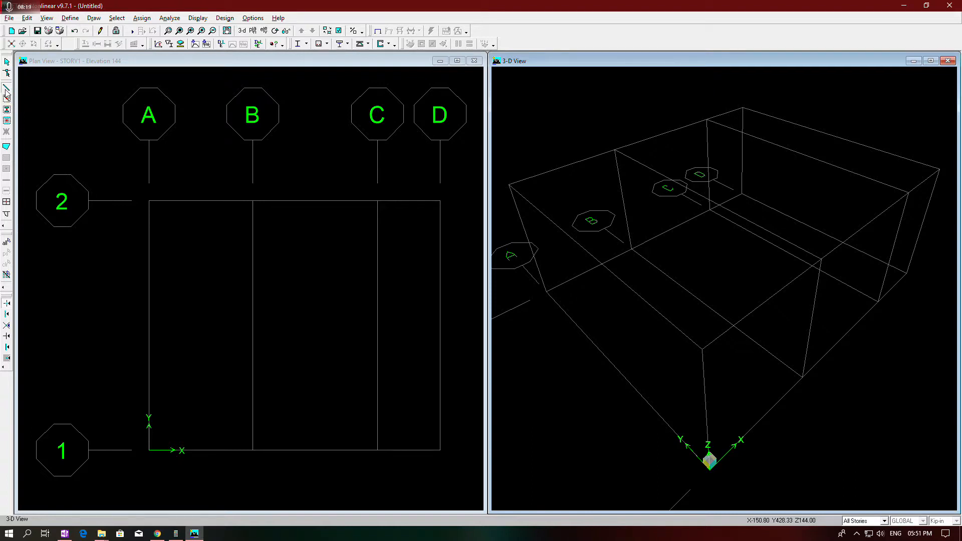
left_click_drag(496, 239, 554, 213)
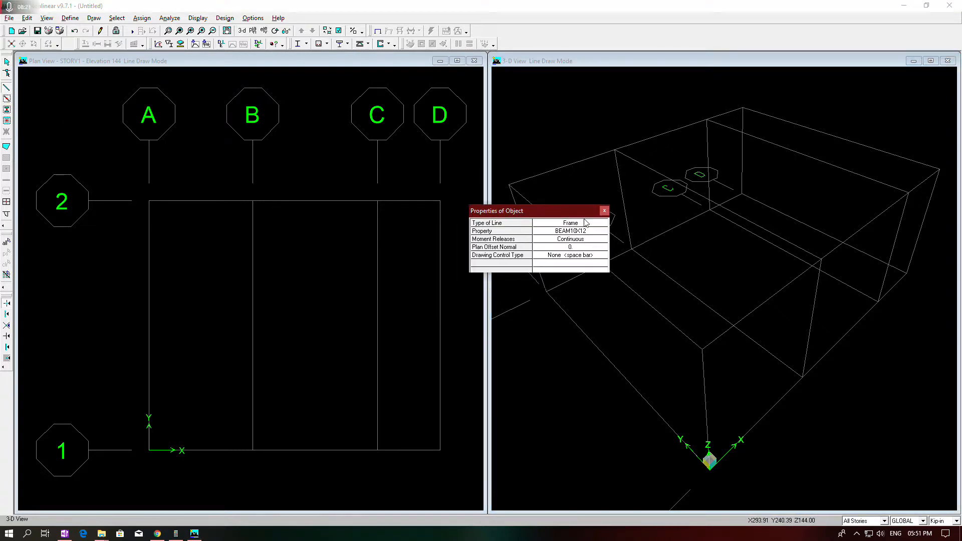
left_click(602, 234)
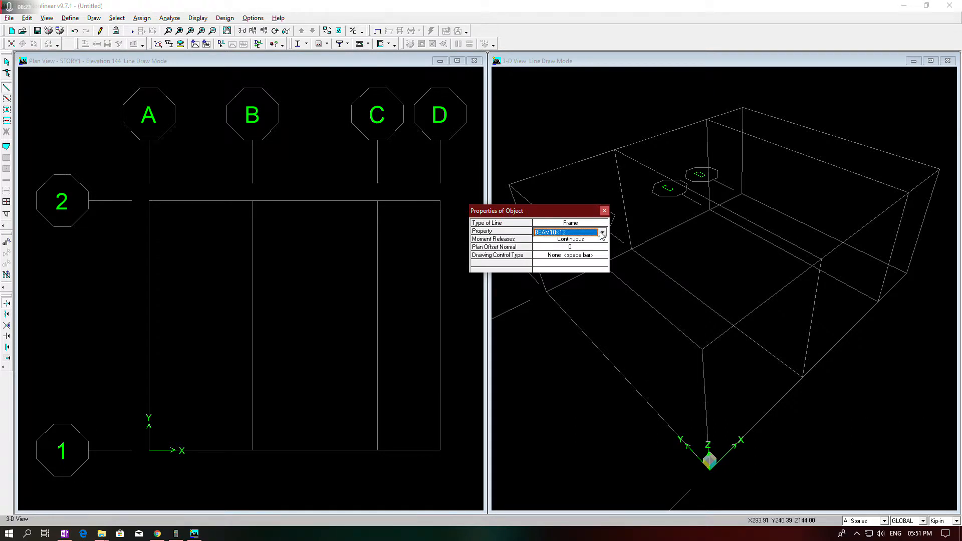
left_click(602, 233)
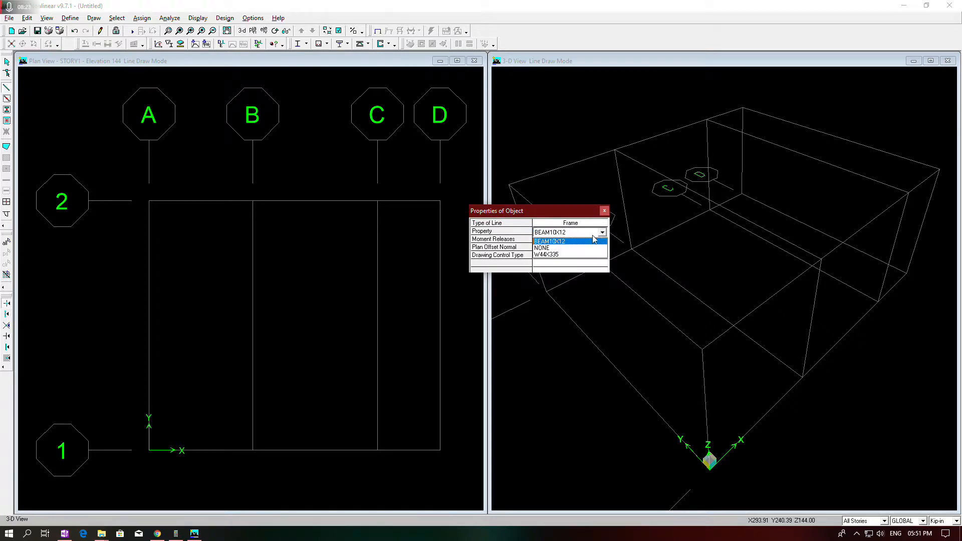
left_click(551, 241)
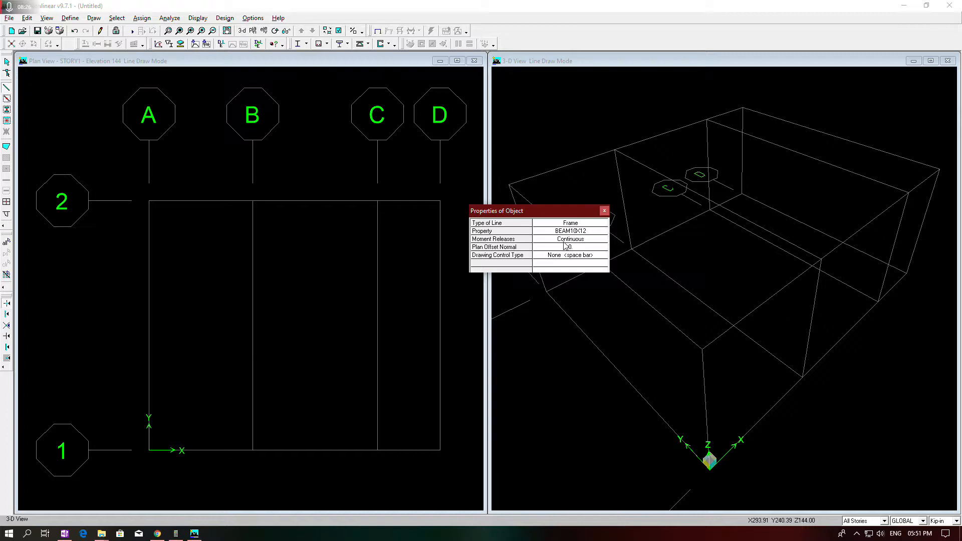
Step: Switch the drawing property to the W44X335 section and back to BEAM10X12
left_click(594, 233)
left_click(602, 233)
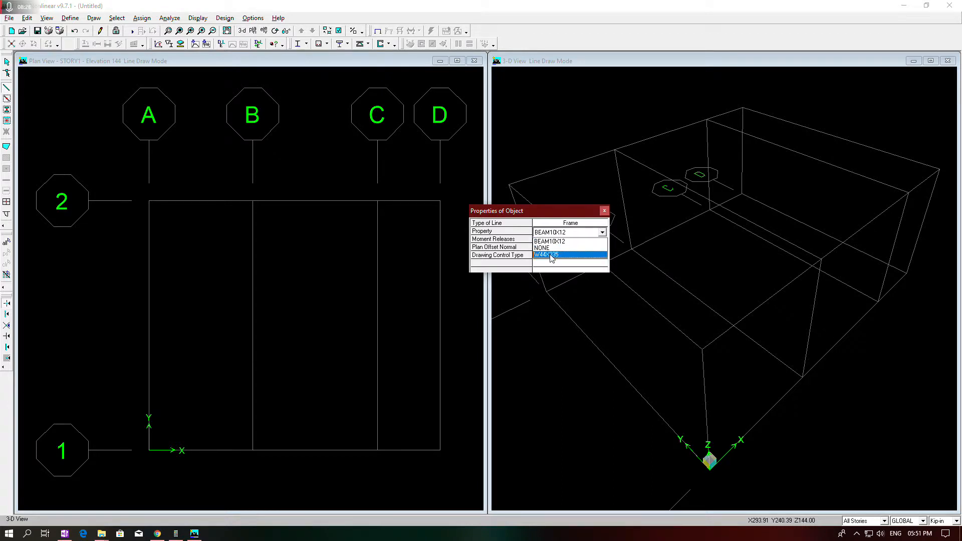
left_click(552, 256)
left_click(583, 233)
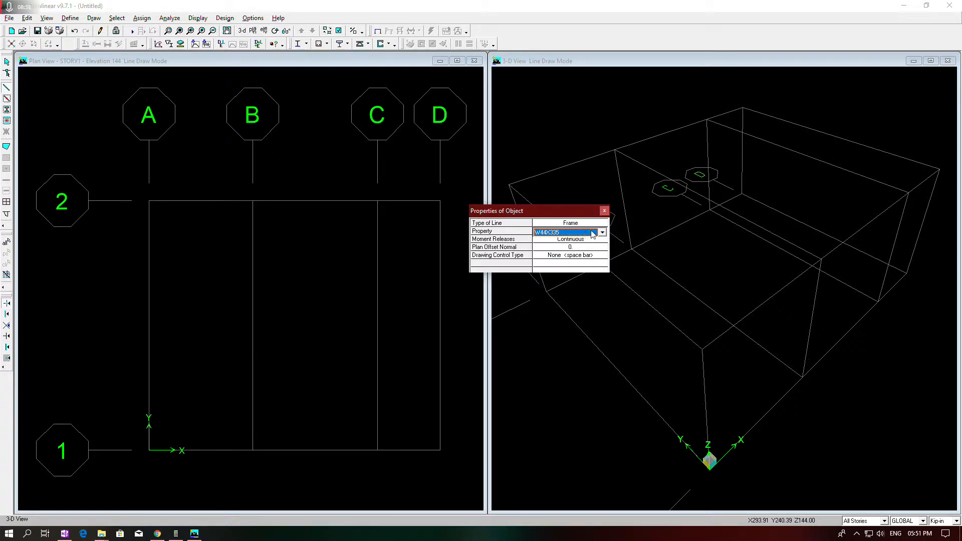
left_click(602, 233)
left_click(577, 244)
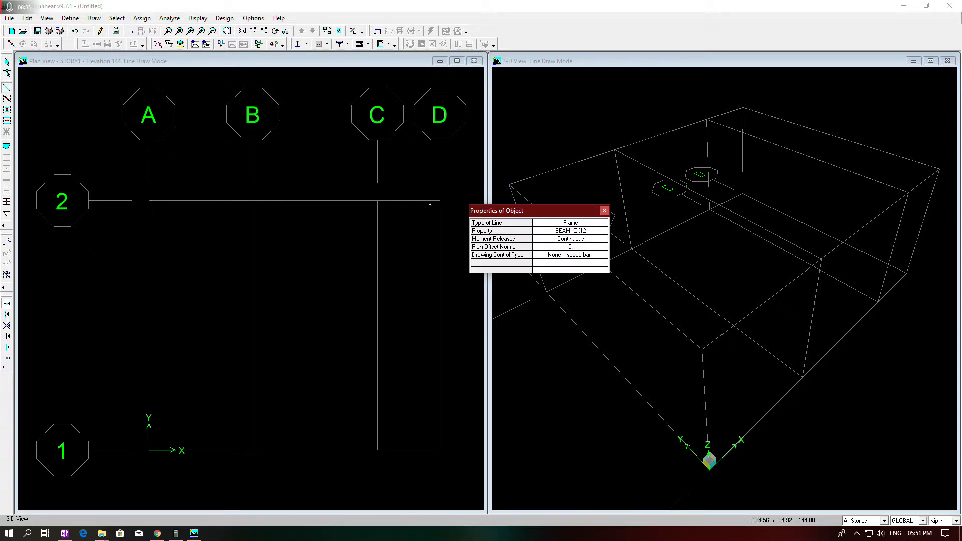
Step: Draw BEAM10X12 frame lines along grid line 2 in the STORY1 plan, from A through B and C to D
left_click_drag(518, 210, 552, 156)
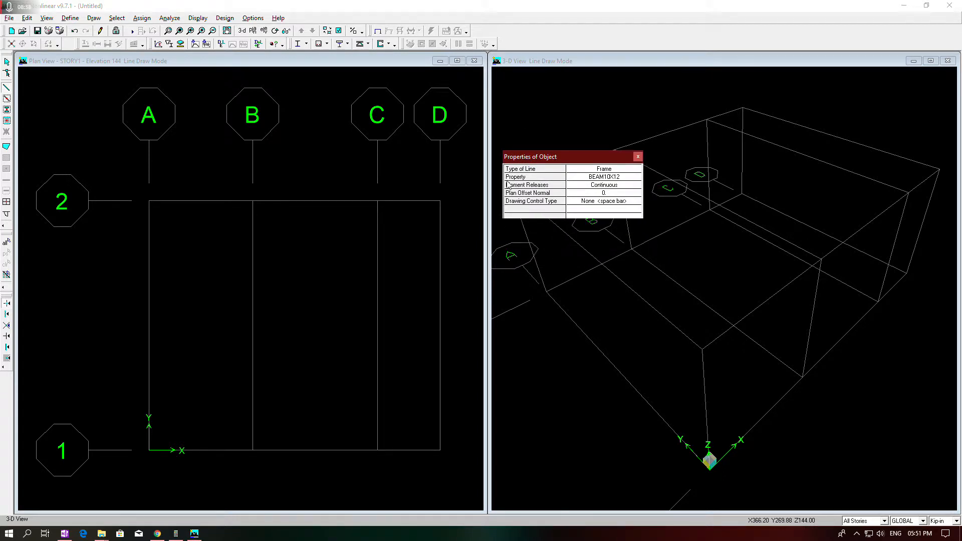
left_click(607, 178)
left_click(632, 179)
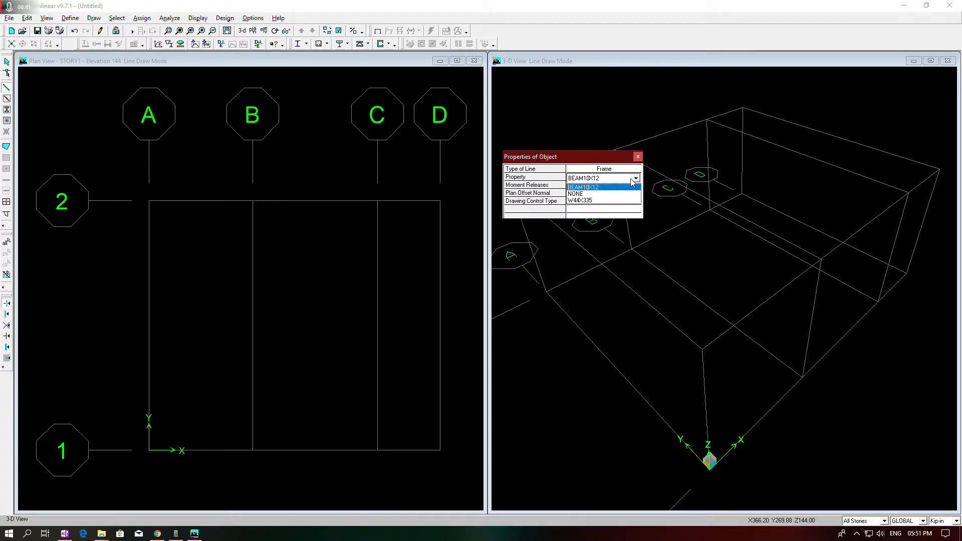
left_click(595, 189)
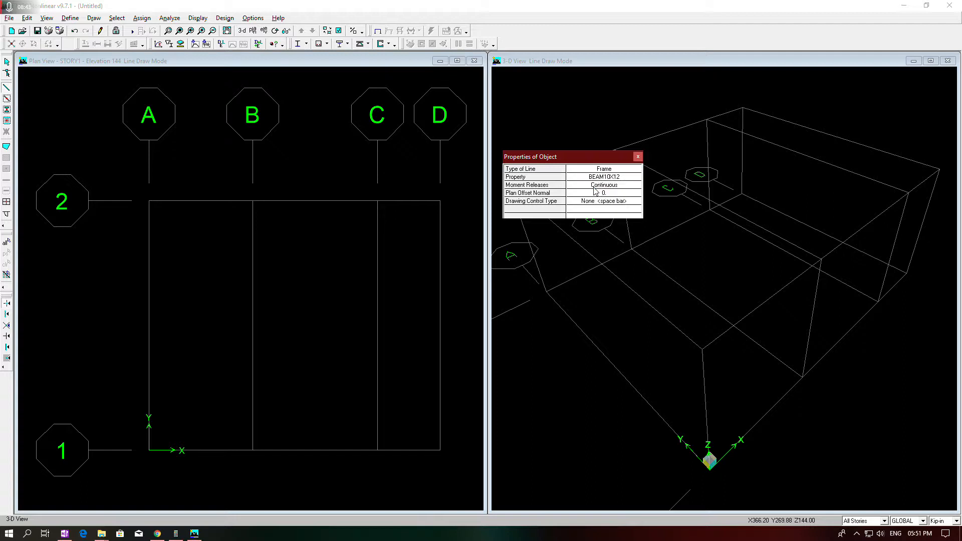
left_click(149, 200)
left_click(253, 201)
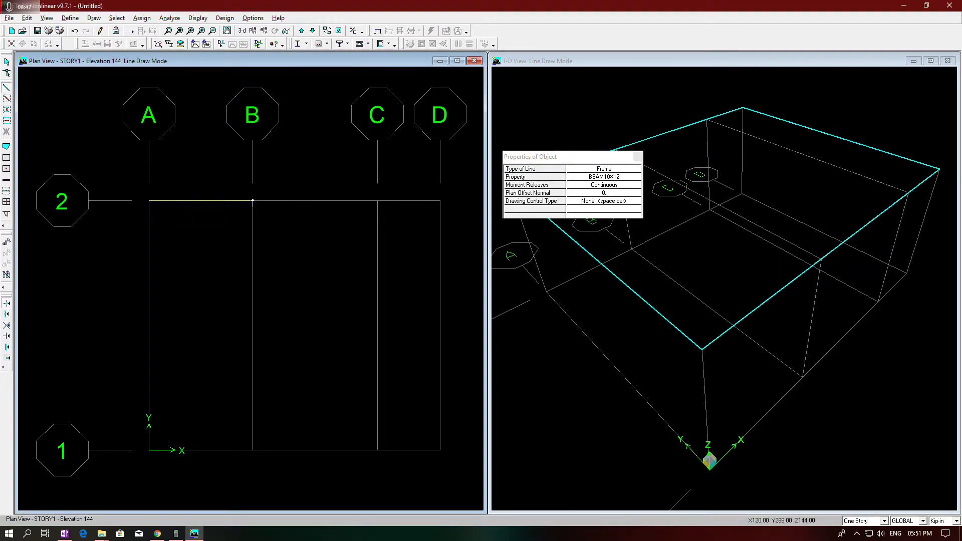
left_click(378, 200)
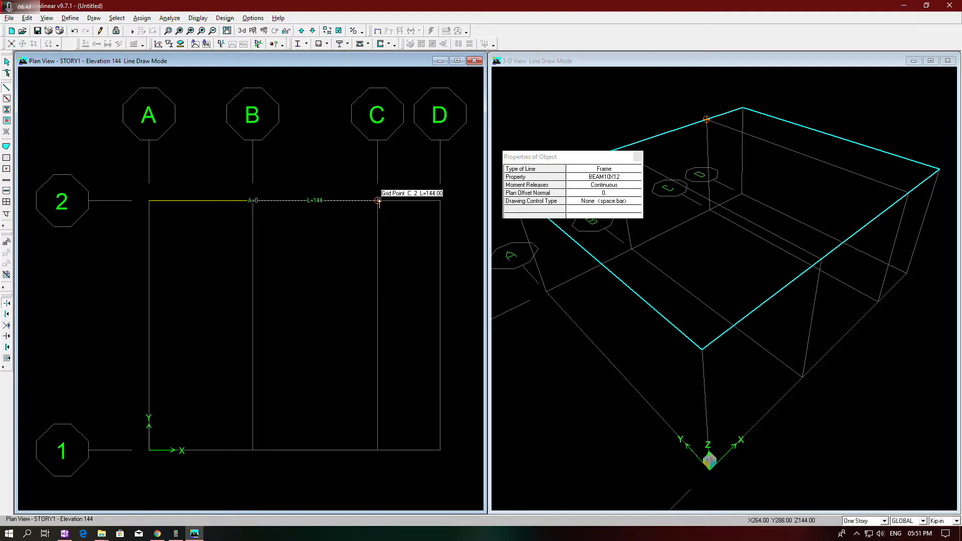
left_click(440, 201)
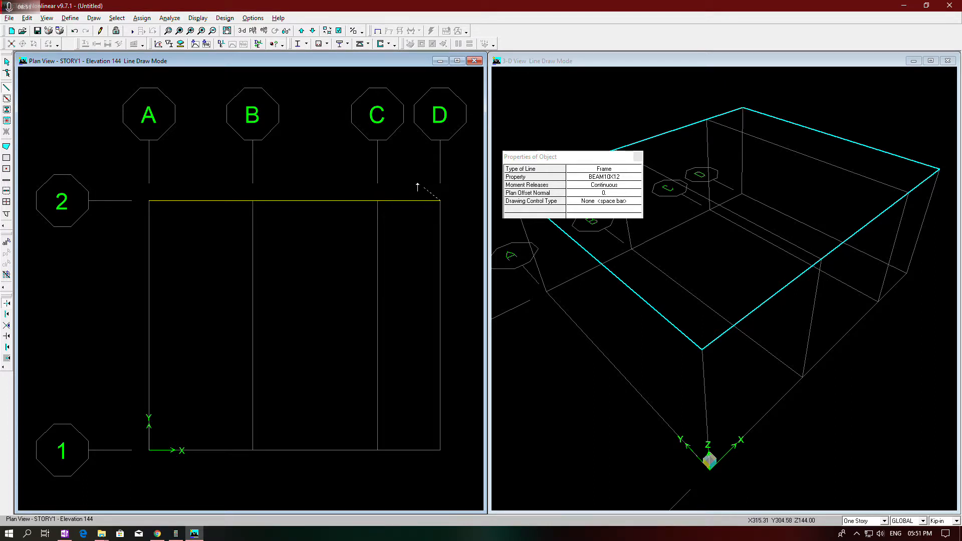
right_click(286, 150)
left_click(637, 156)
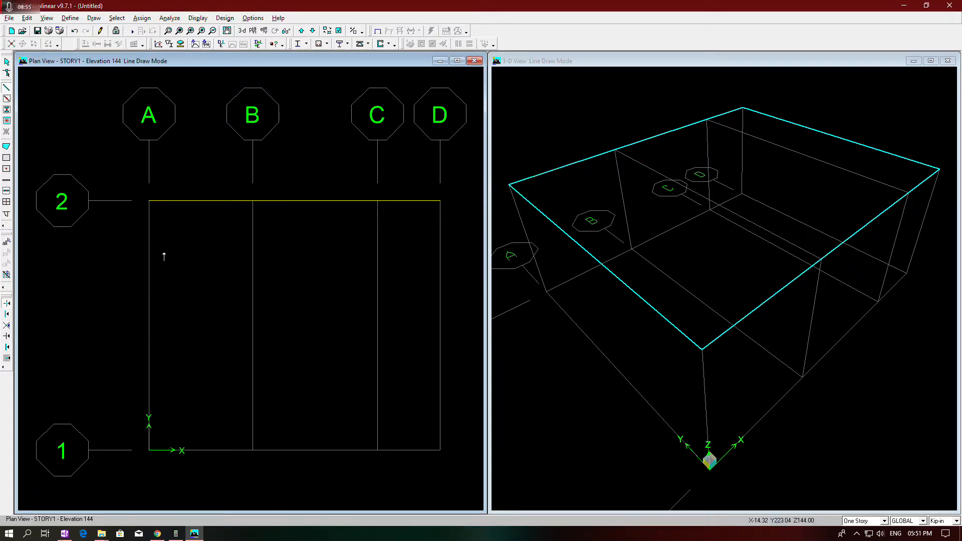
Step: Replace the plan view with the elevation view along grid line 2
left_click(265, 31)
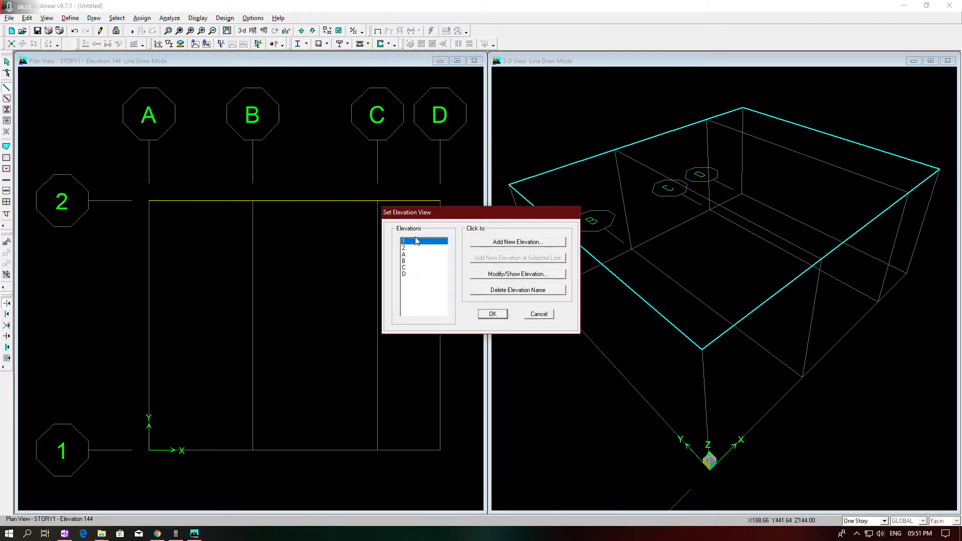
left_click(410, 248)
left_click(493, 314)
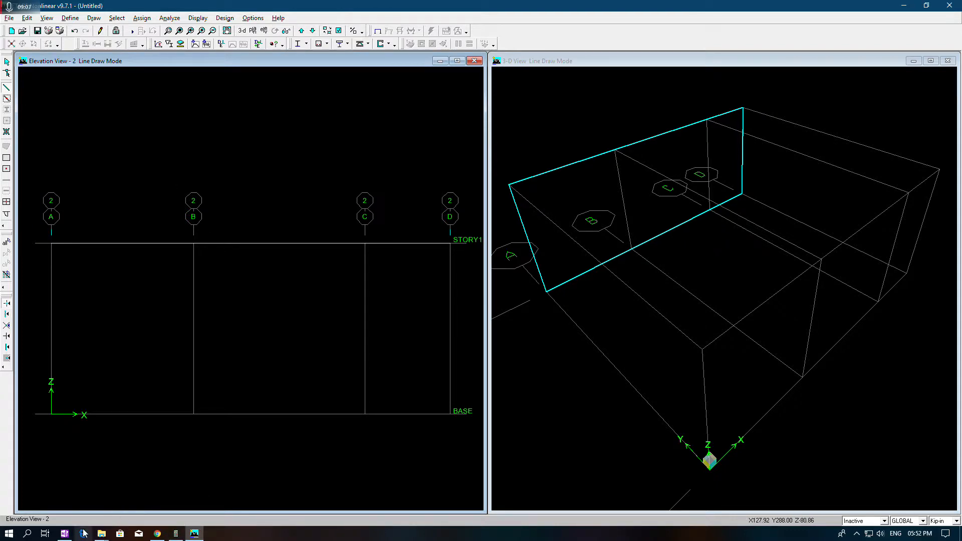
Step: Check the supports in the OneNote beam sketch, and assign pinned restraints to the STORY1 joints at grids A and B
left_click(66, 534)
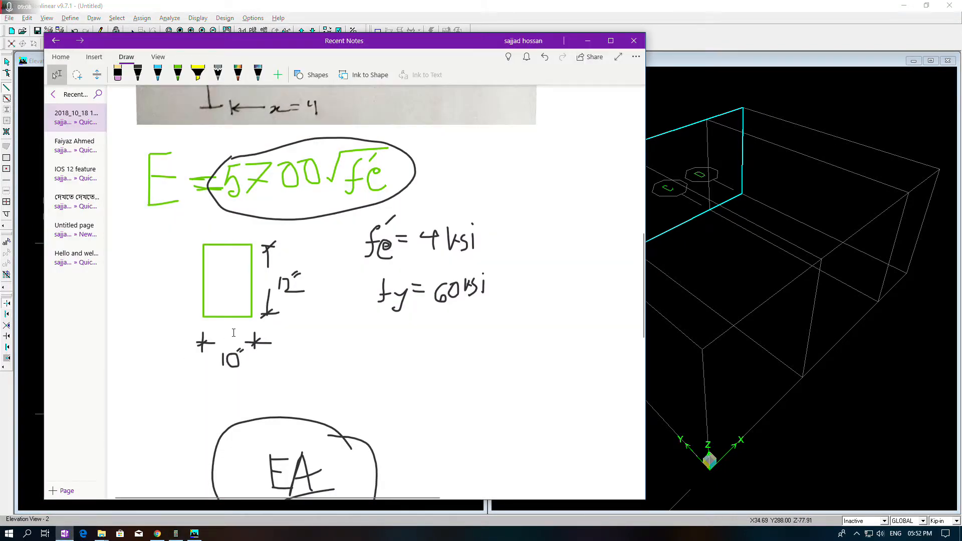
scroll(276, 300, "up", 4)
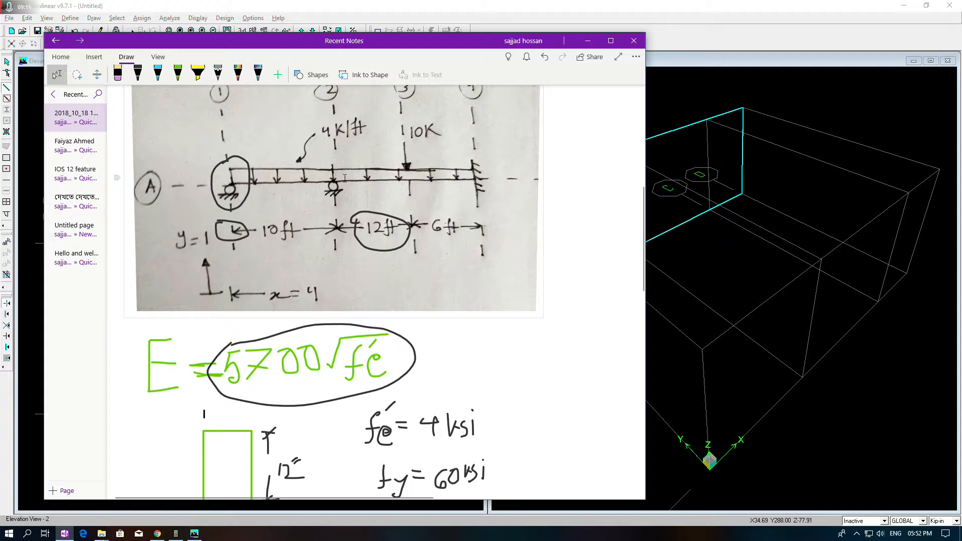
left_click(587, 40)
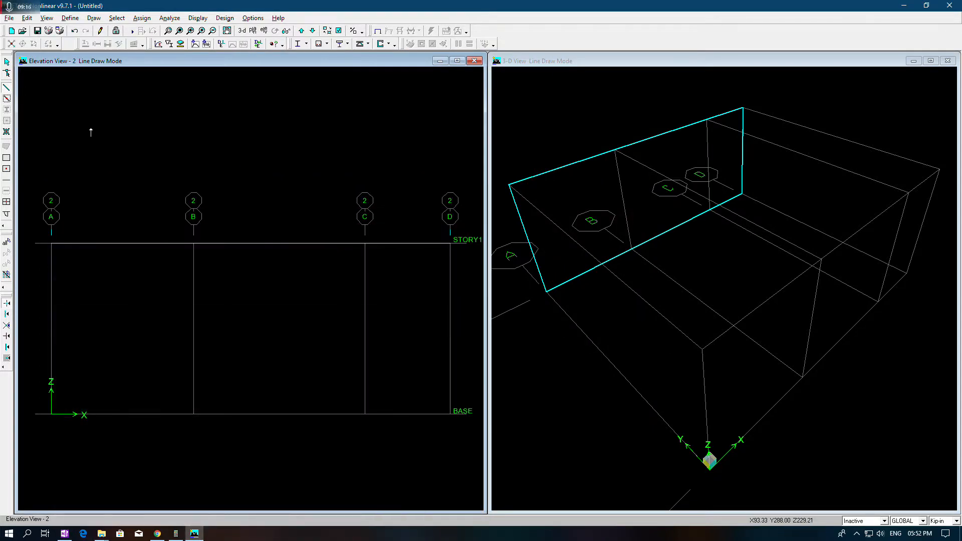
left_click(6, 63)
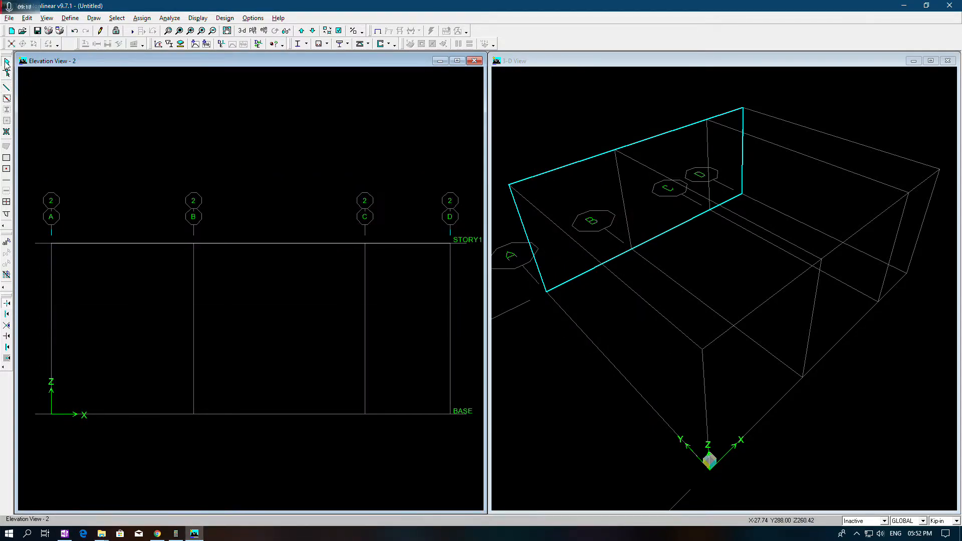
left_click(53, 244)
left_click(194, 244)
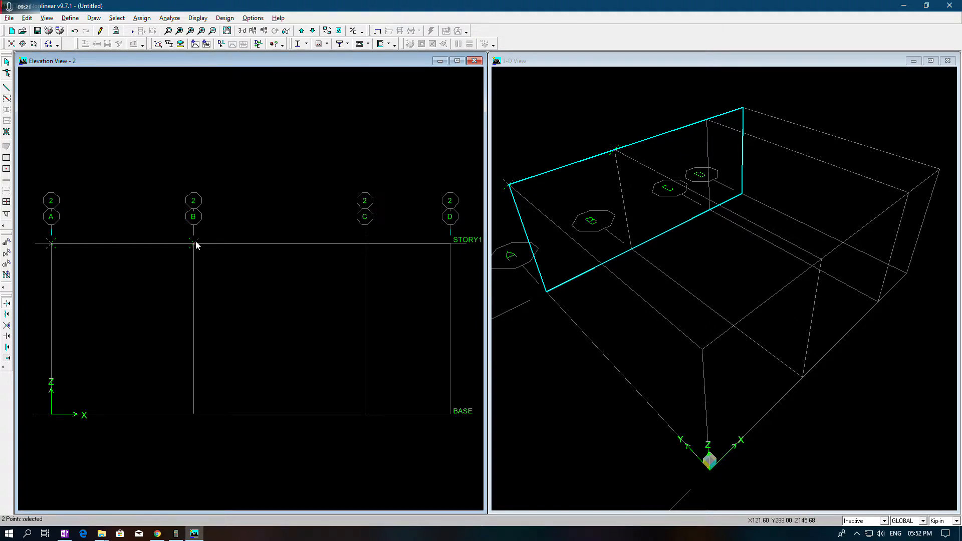
left_click(74, 19)
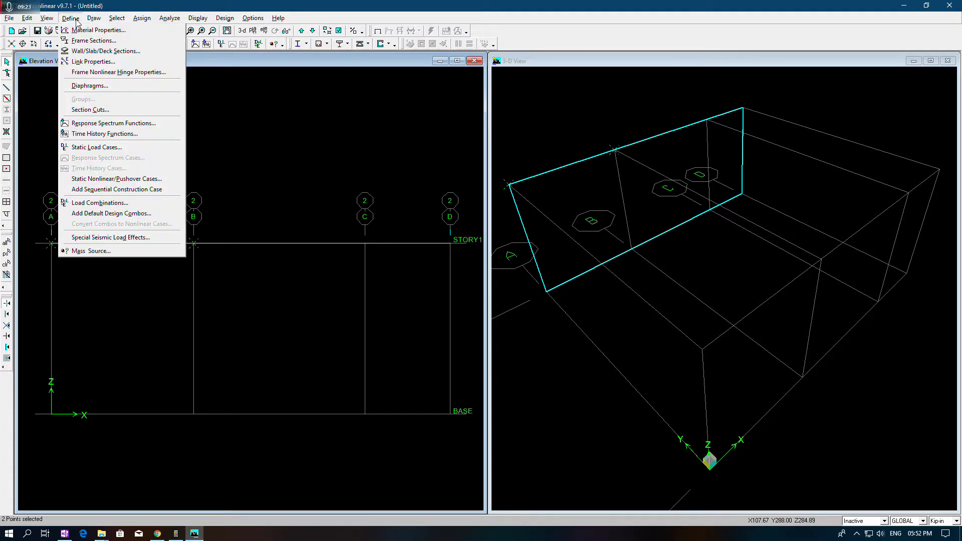
mouse_move(142, 18)
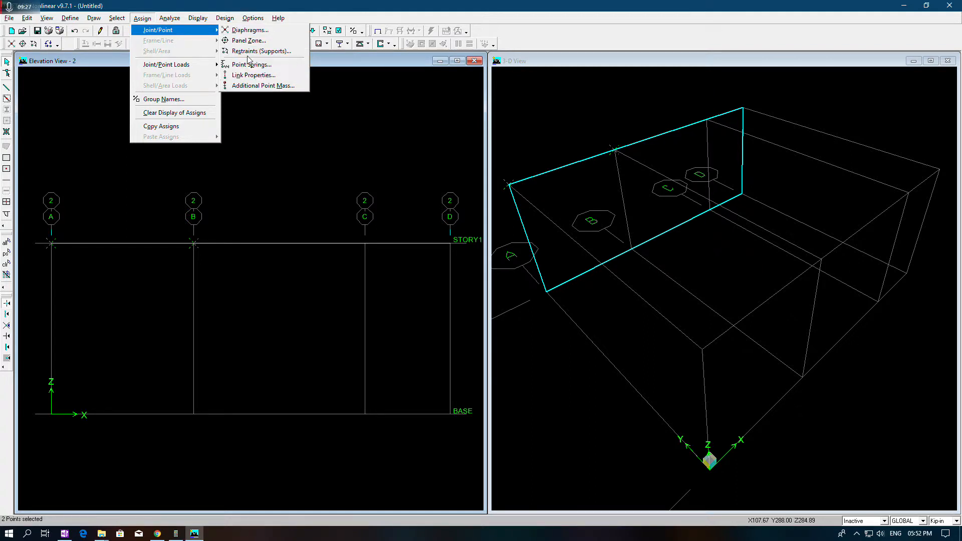
left_click(253, 52)
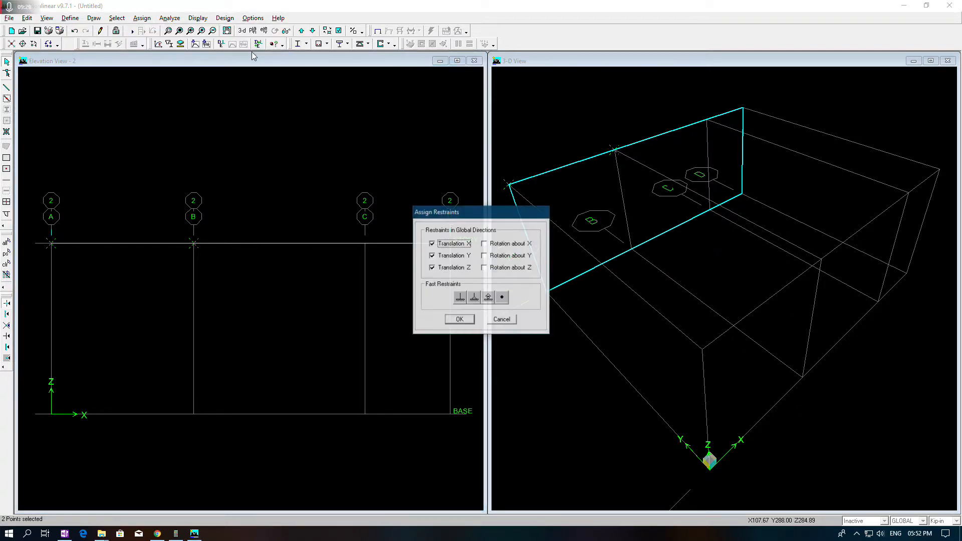
left_click(473, 299)
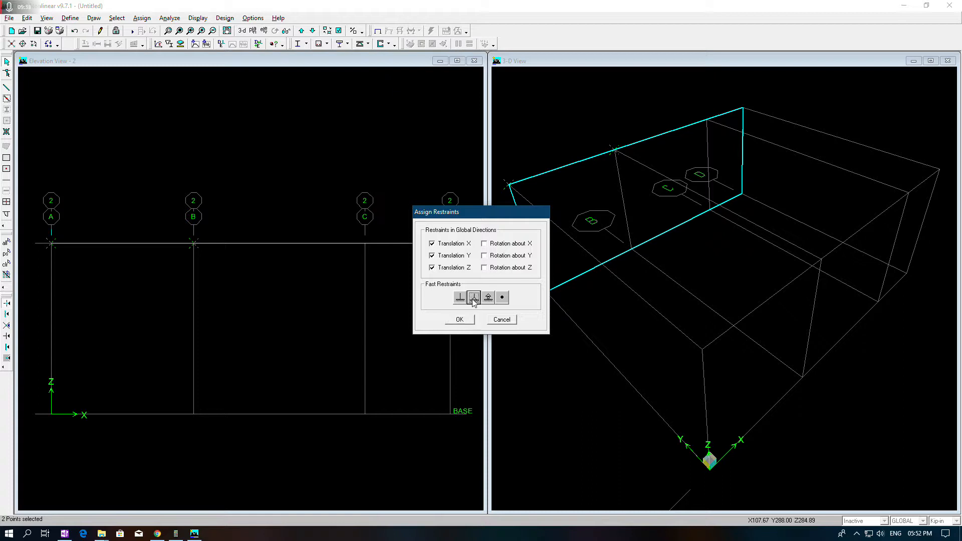
left_click(460, 319)
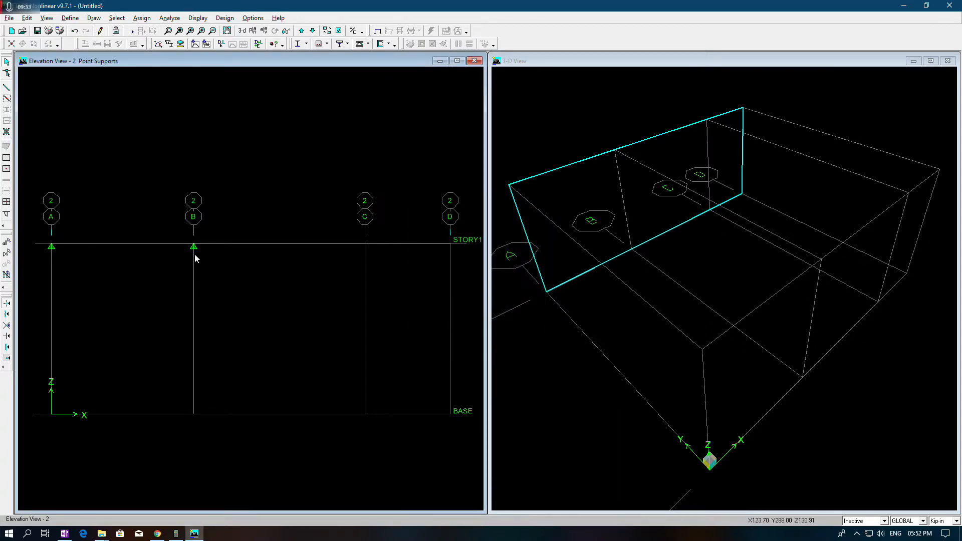
Step: Assign a fixed support restraint to the STORY1 joint at grid D
left_click(450, 244)
left_click(143, 18)
mouse_move(157, 30)
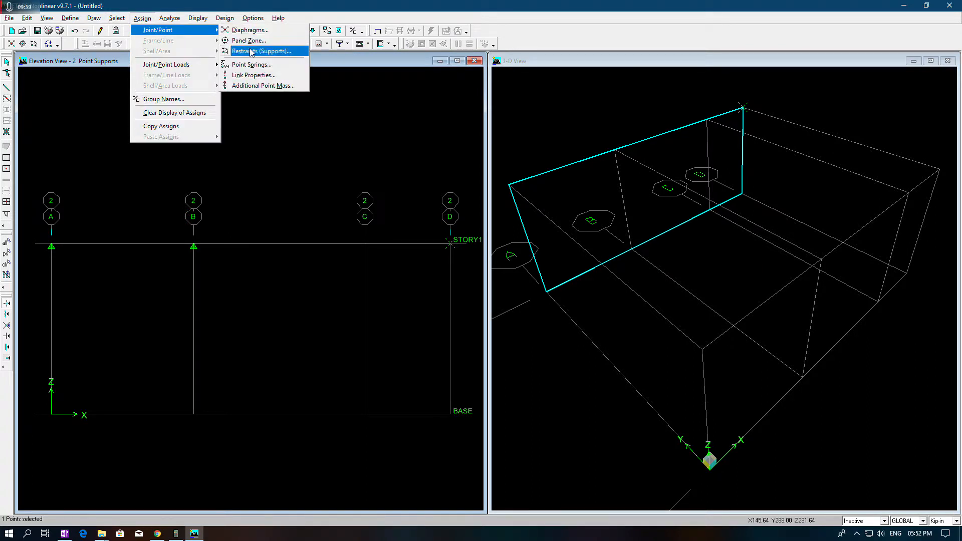
left_click(256, 51)
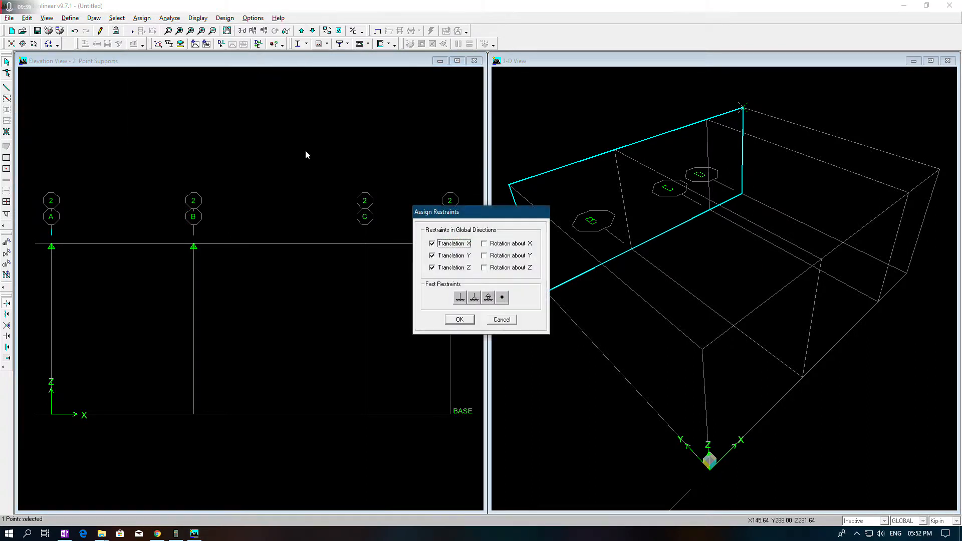
left_click(461, 299)
left_click(456, 320)
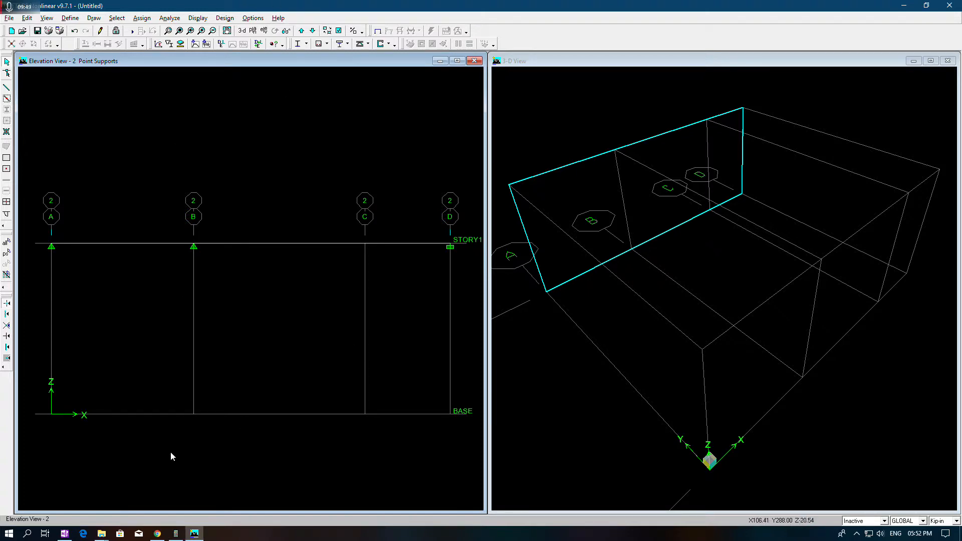
Step: Check the distributed load in the OneNote beam sketch, and assign a 4.4 kip/ft uniform gravity load in the LIVE case to all three spans
left_click(65, 533)
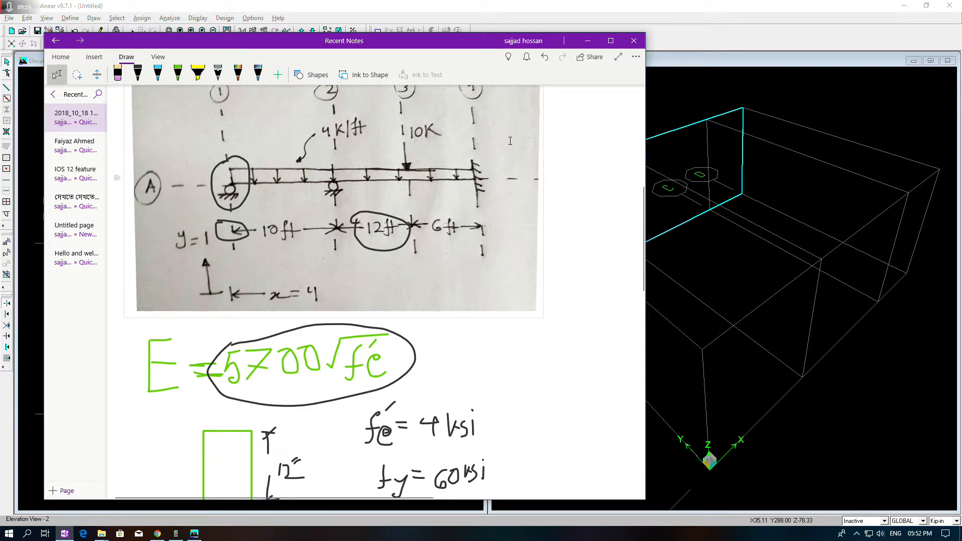
left_click(588, 40)
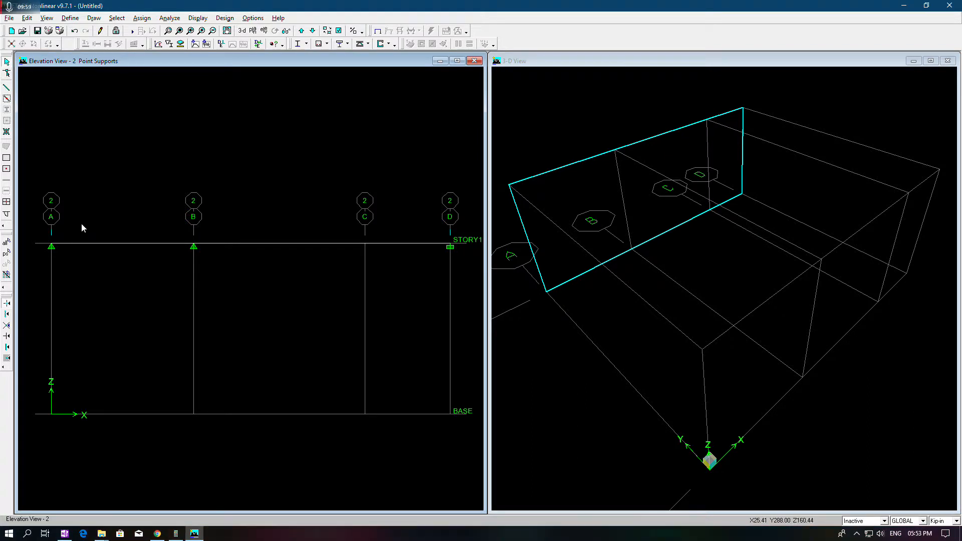
left_click_drag(81, 224, 398, 251)
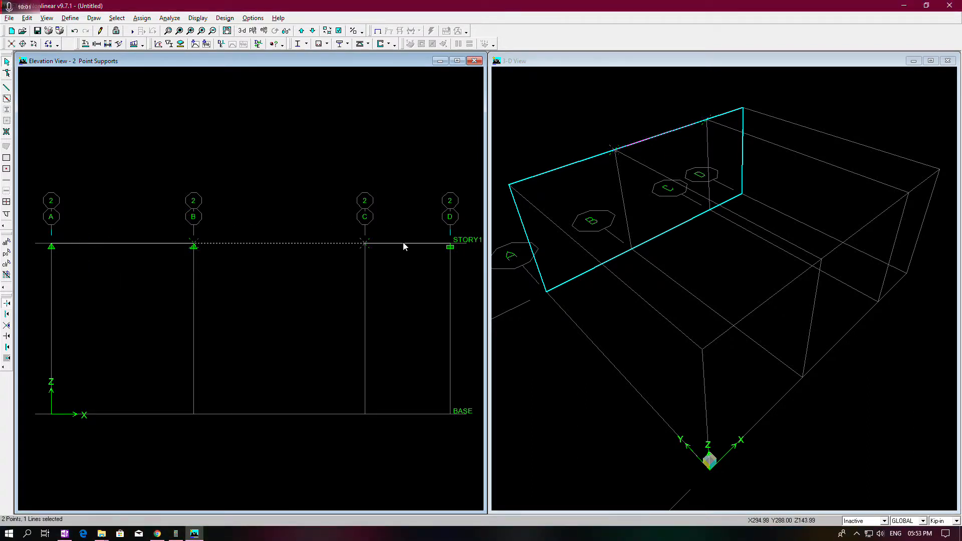
left_click(126, 243)
left_click(134, 44)
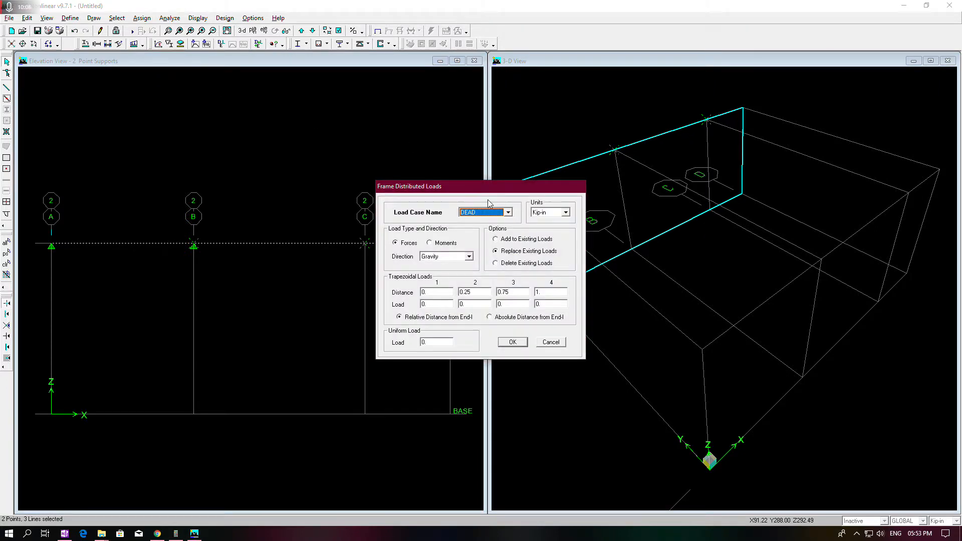
left_click(495, 217)
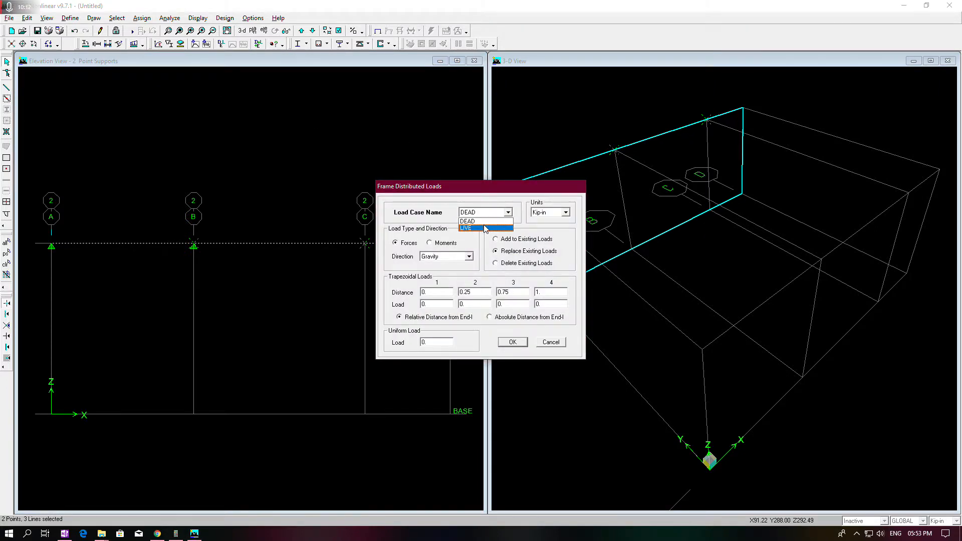
left_click(483, 228)
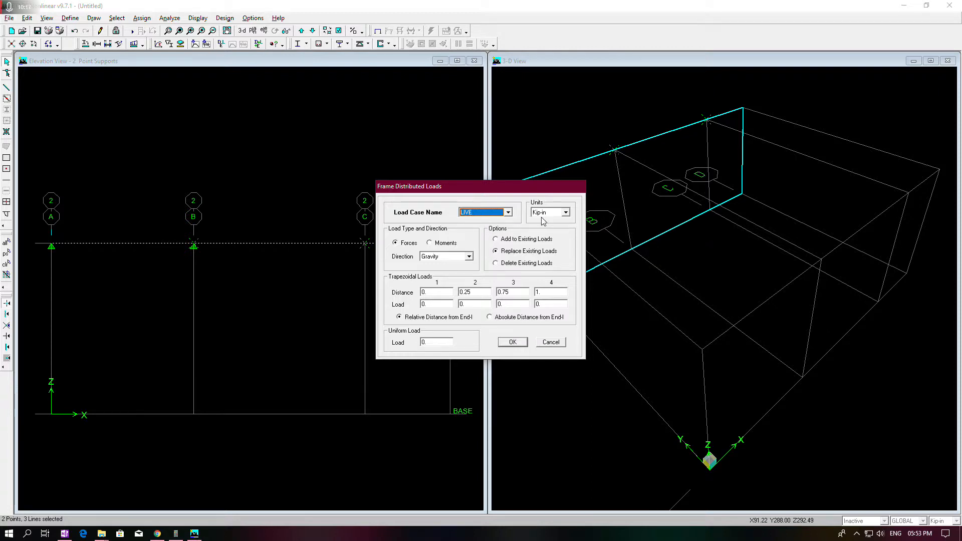
left_click(65, 533)
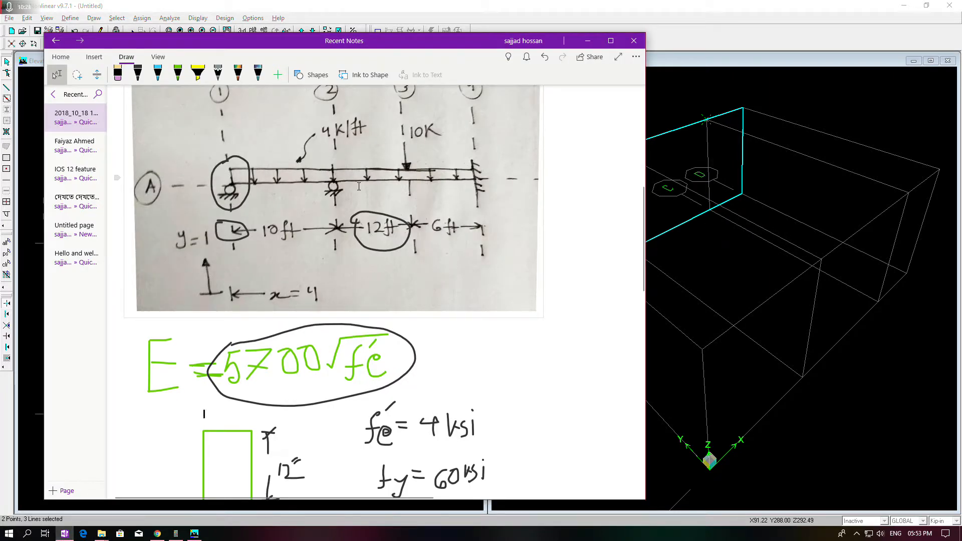
left_click(587, 41)
left_click(563, 213)
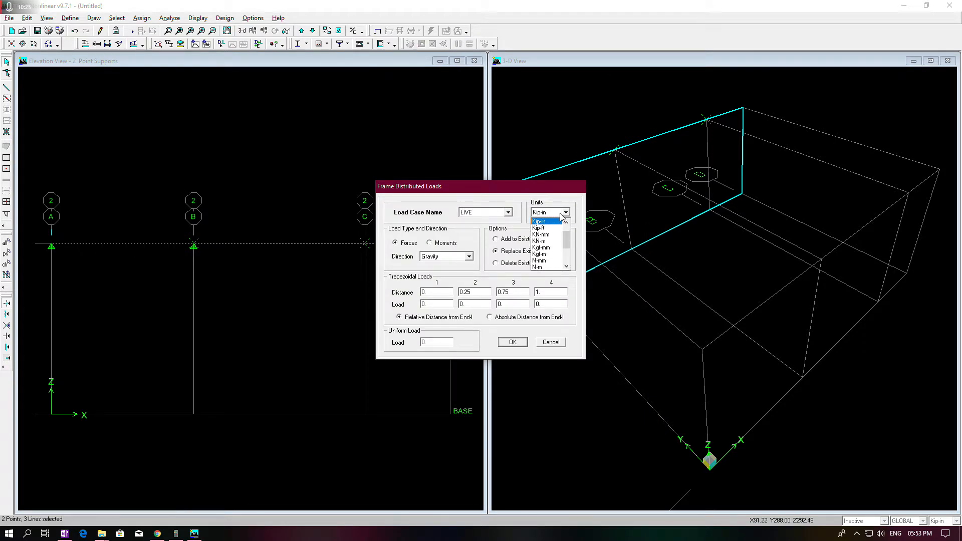
left_click(547, 232)
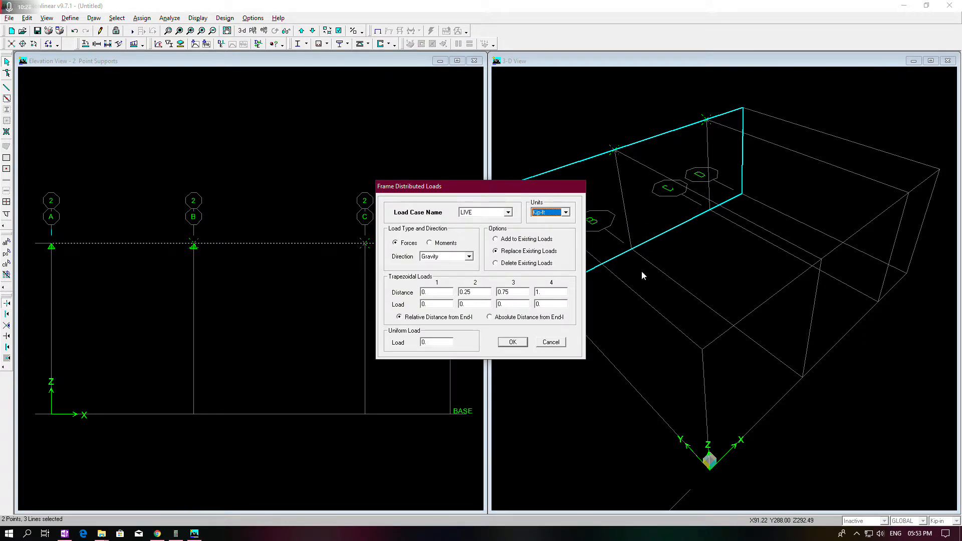
left_click(430, 343)
left_click(514, 342)
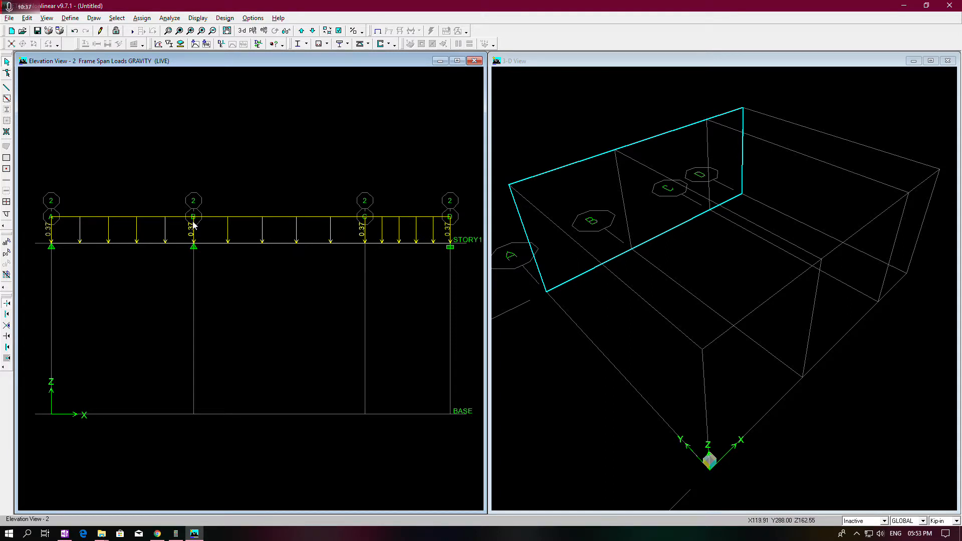
Step: Switch the model units to Kip-ft, and check the point load in the OneNote beam sketch
left_click(950, 523)
left_click(945, 478)
left_click(65, 533)
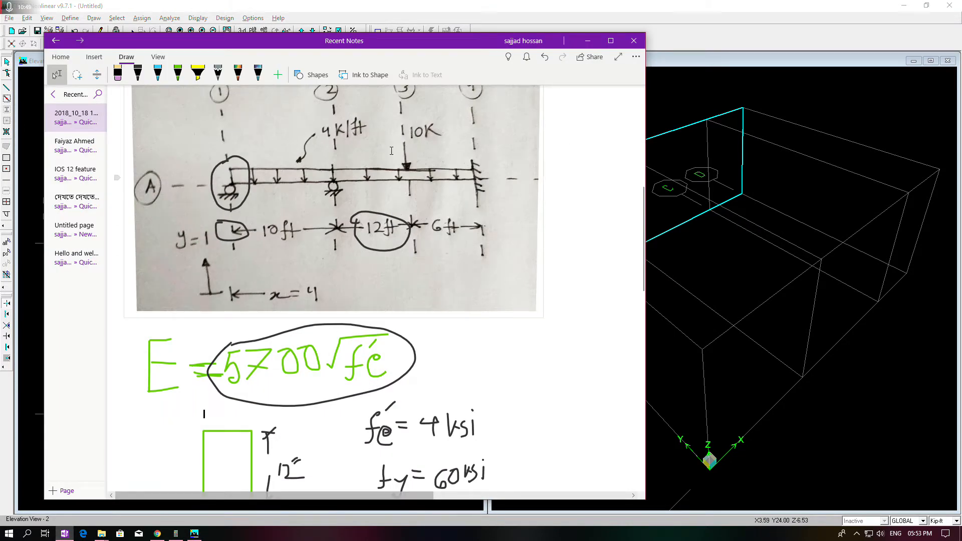
left_click(416, 147)
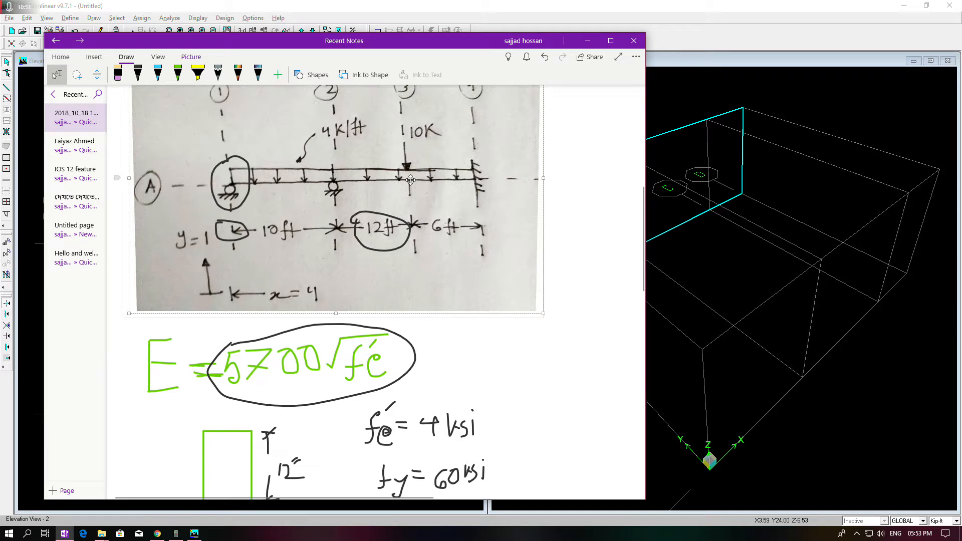
left_click(587, 41)
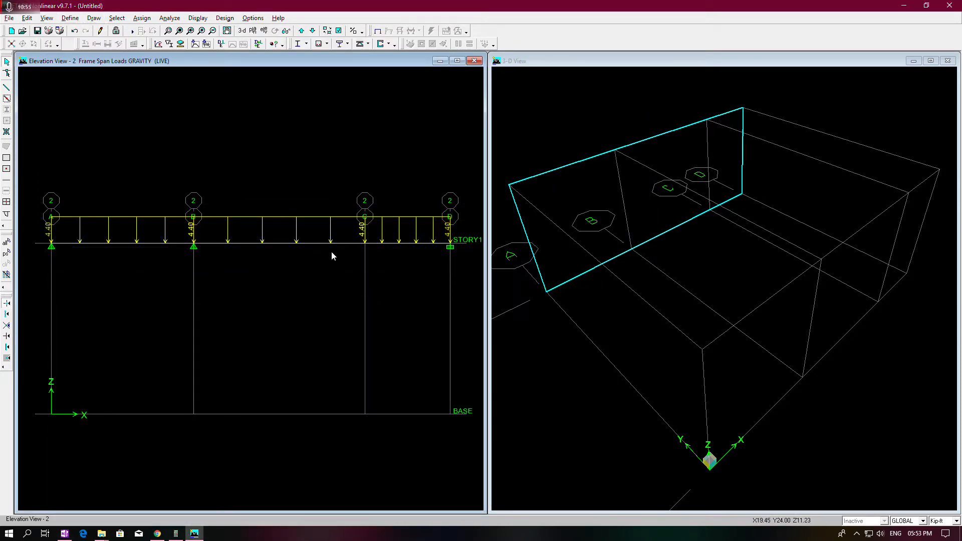
Step: Assign a 10 kip downward point force along global Z in the DEAD case to the STORY1 joint at grid C
left_click(364, 243)
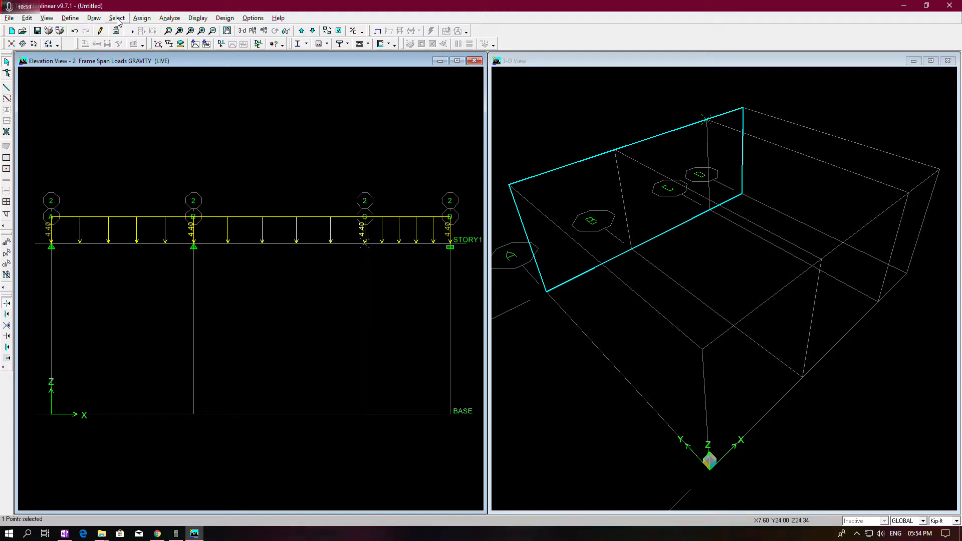
left_click(142, 18)
mouse_move(173, 31)
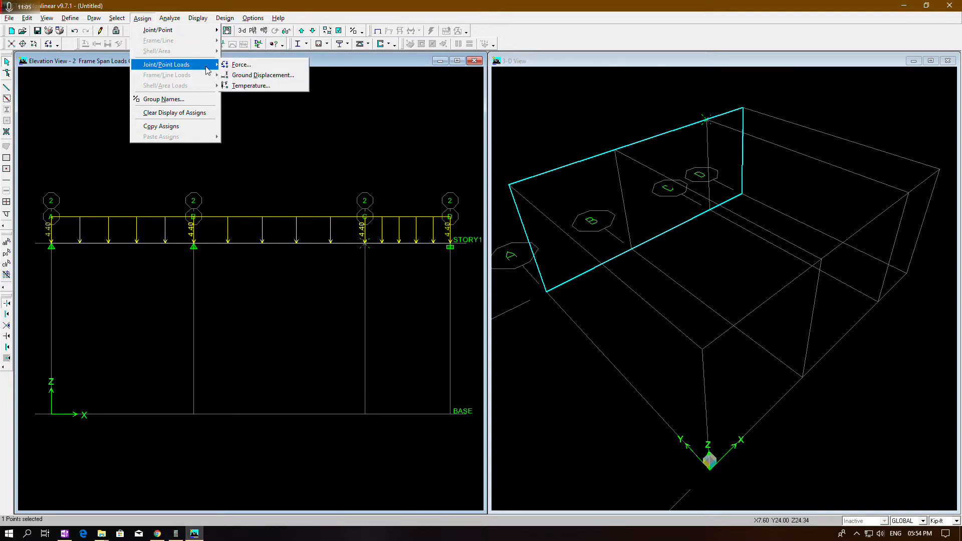
left_click(233, 67)
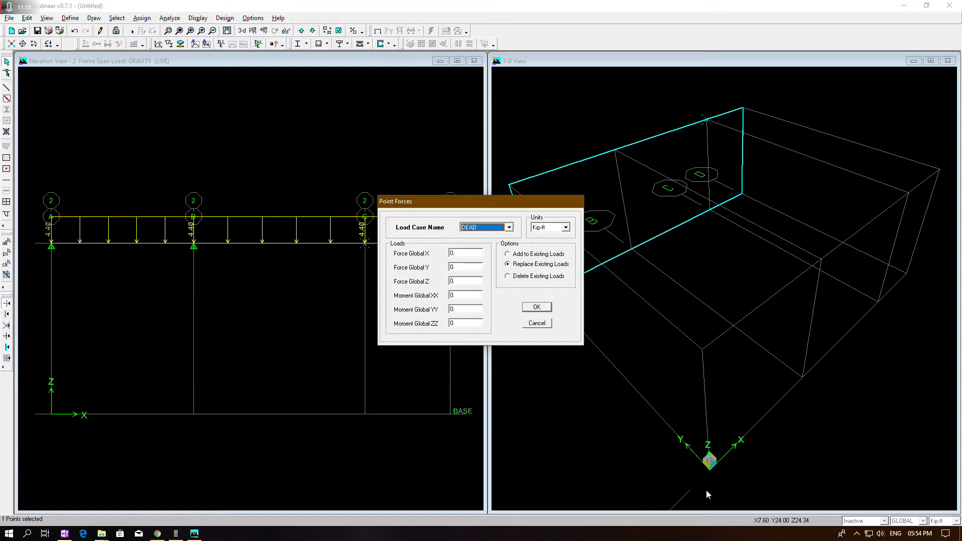
left_click(65, 533)
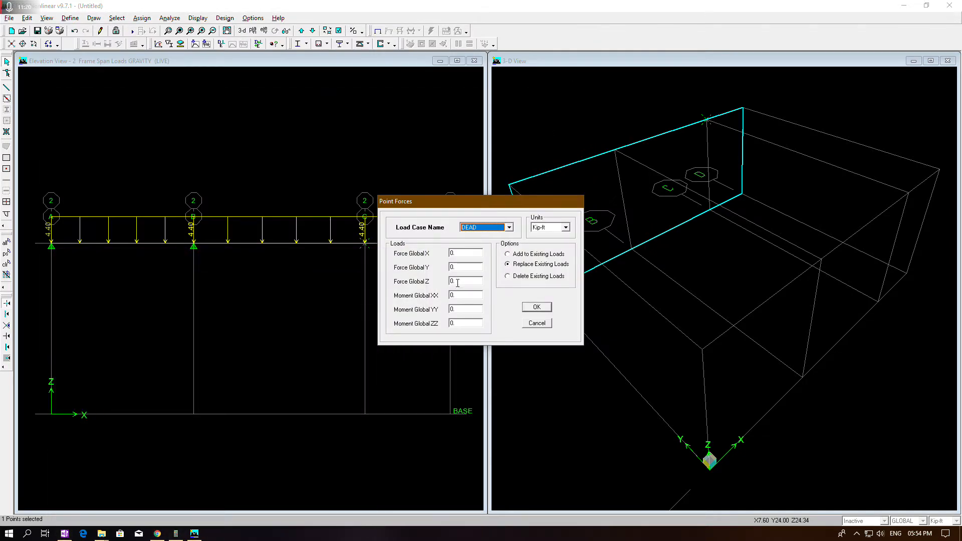
double_click(457, 281)
left_click(542, 308)
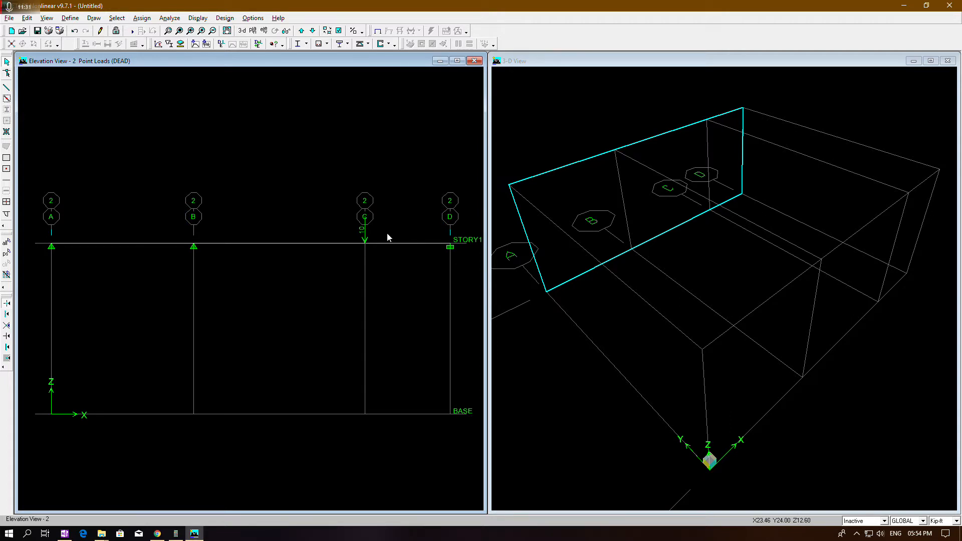
Step: Display the LIVE case frame span loads with their values in the elevation view and examine them along the beam
left_click(197, 19)
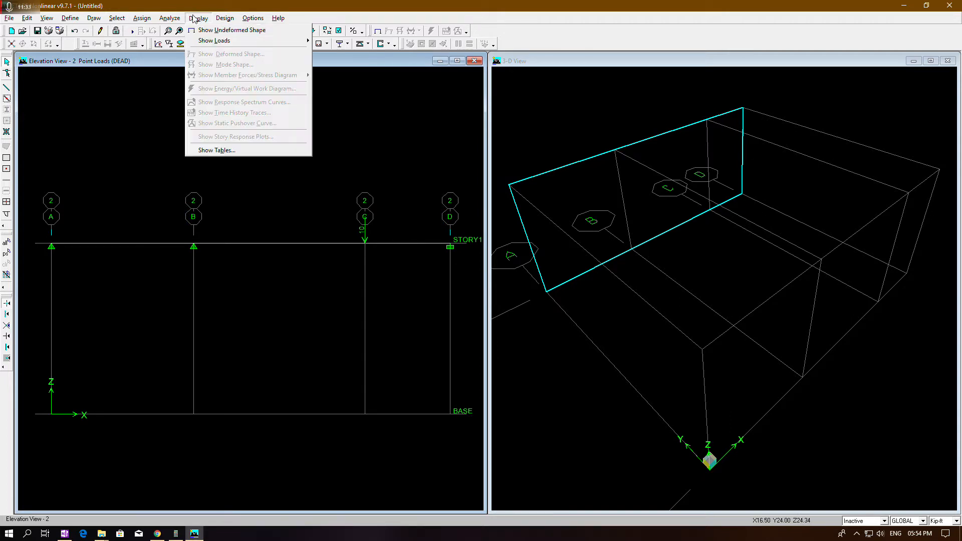
mouse_move(218, 42)
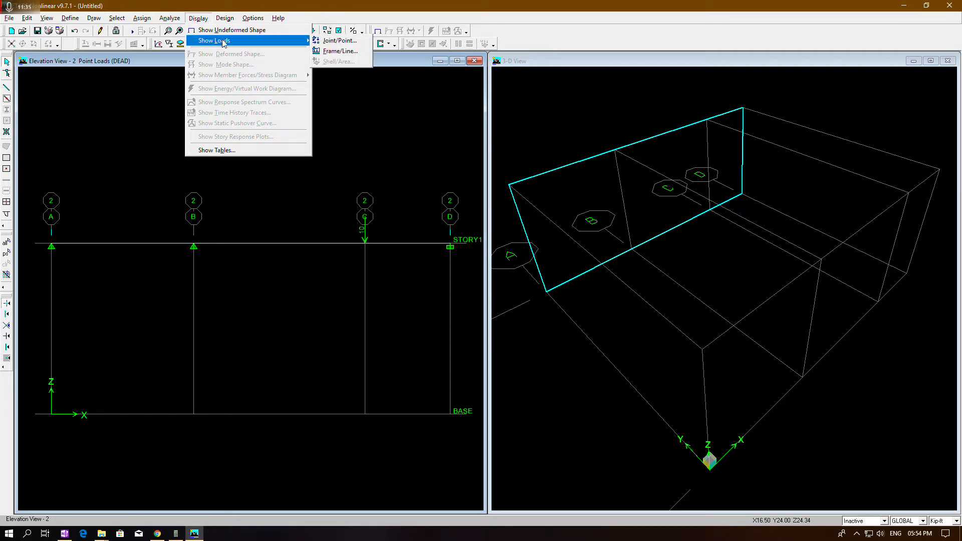
left_click(341, 51)
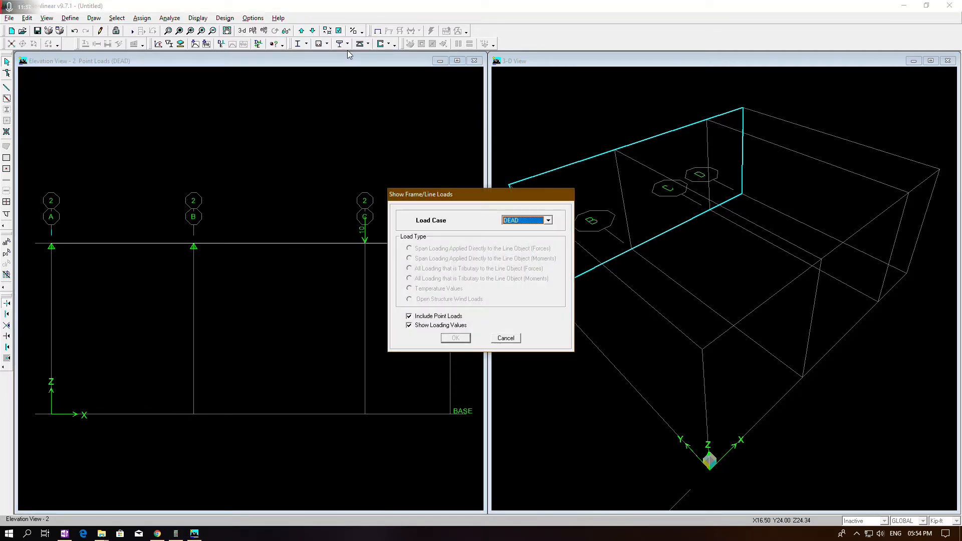
left_click(548, 220)
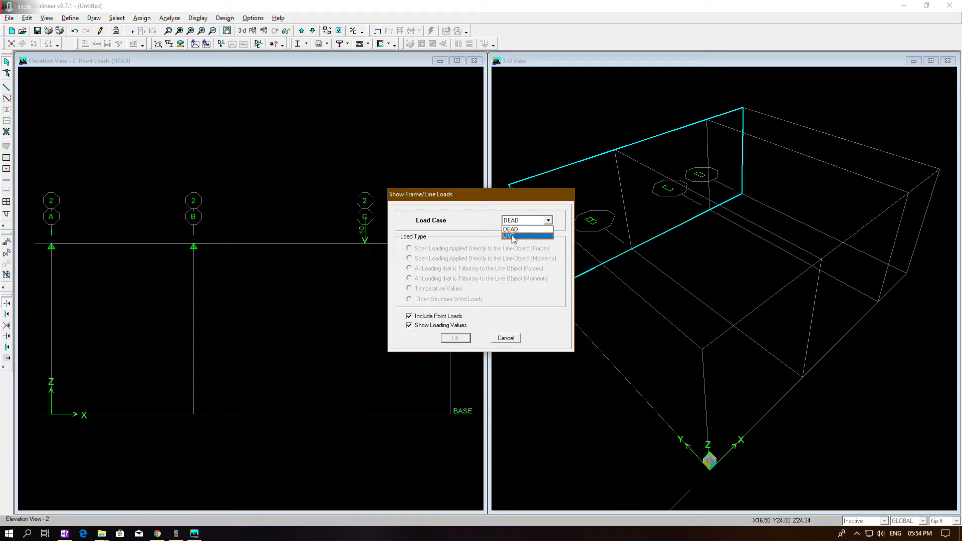
left_click(513, 236)
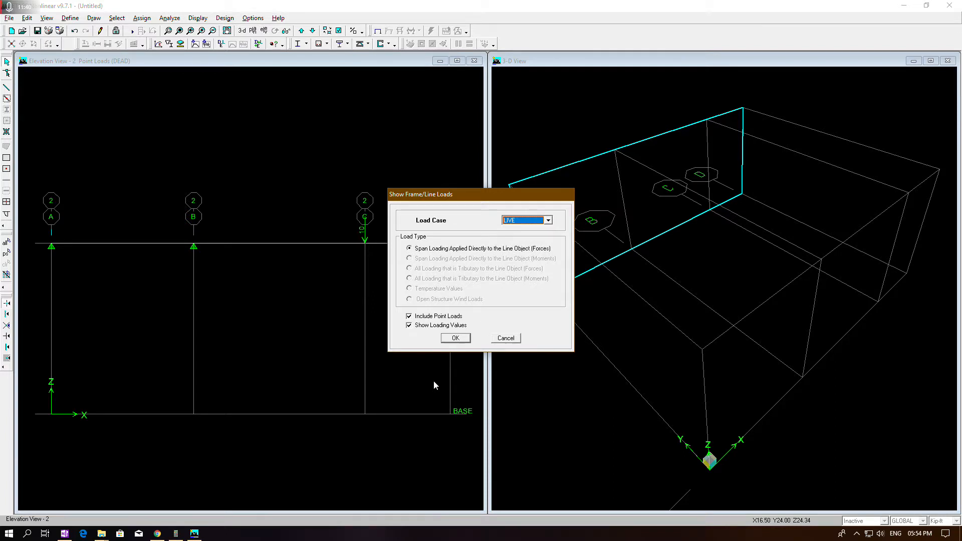
left_click(456, 339)
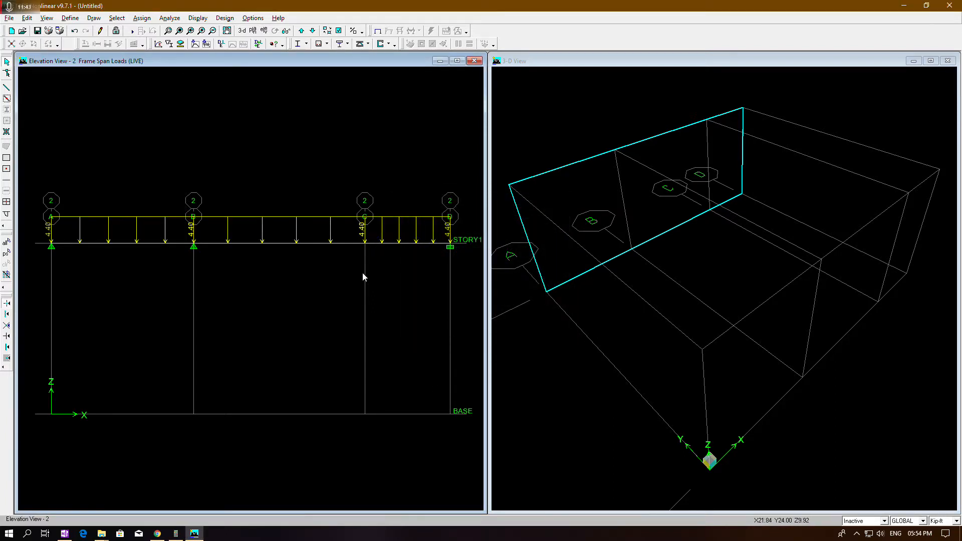
scroll(356, 258, "up", 3)
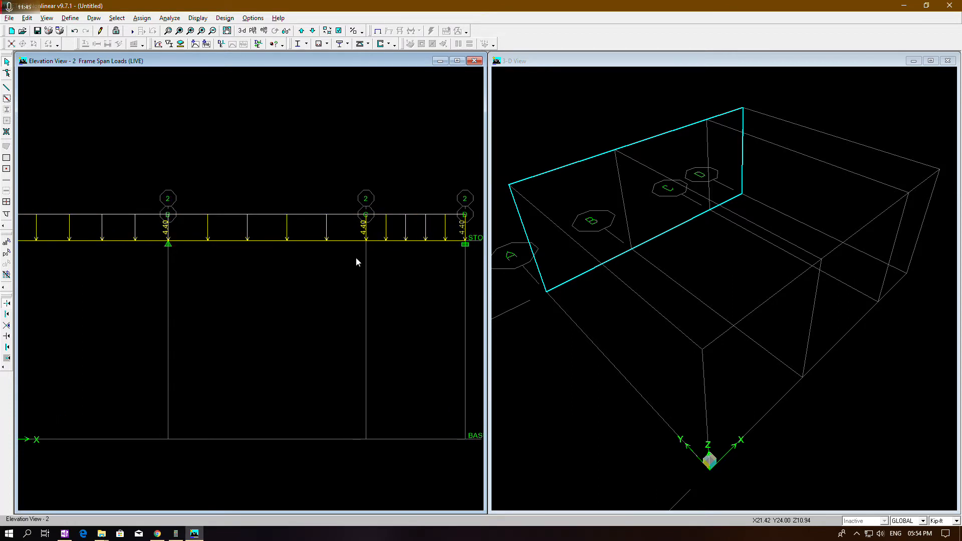
scroll(356, 258, "down", 3)
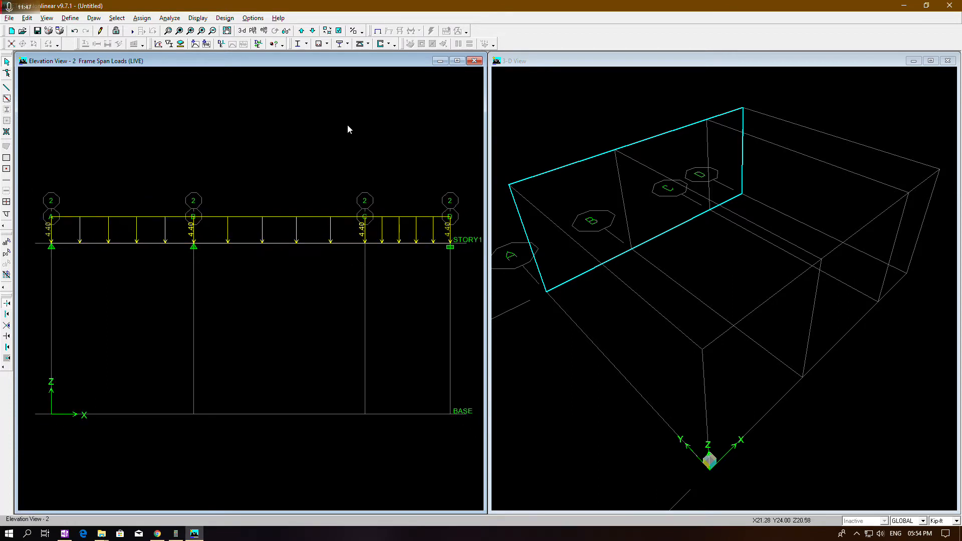
Step: Display the DEAD case joint forces with loading values in the elevation view, after checking the LIVE case option
left_click(199, 18)
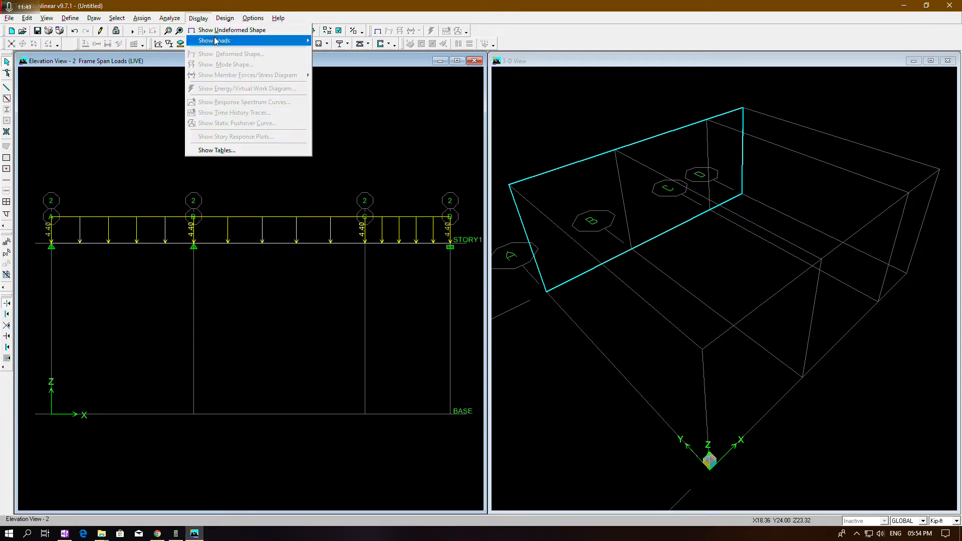
mouse_move(222, 42)
left_click(358, 41)
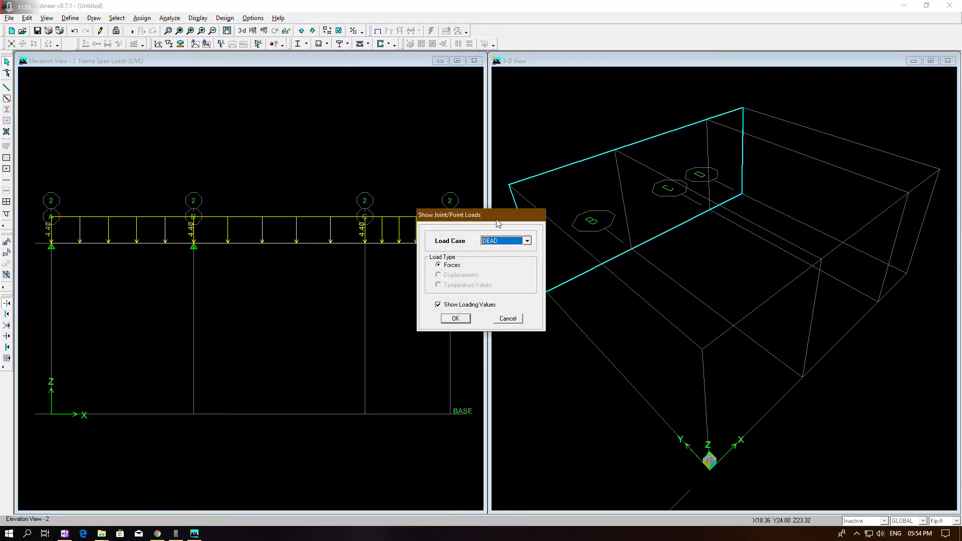
left_click(497, 241)
left_click(494, 255)
left_click(438, 305)
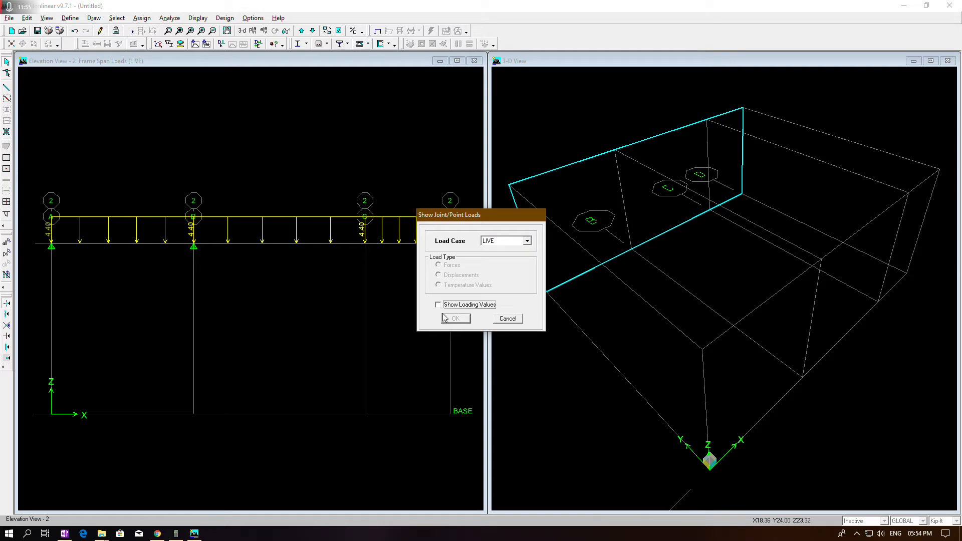
left_click(508, 242)
left_click(501, 249)
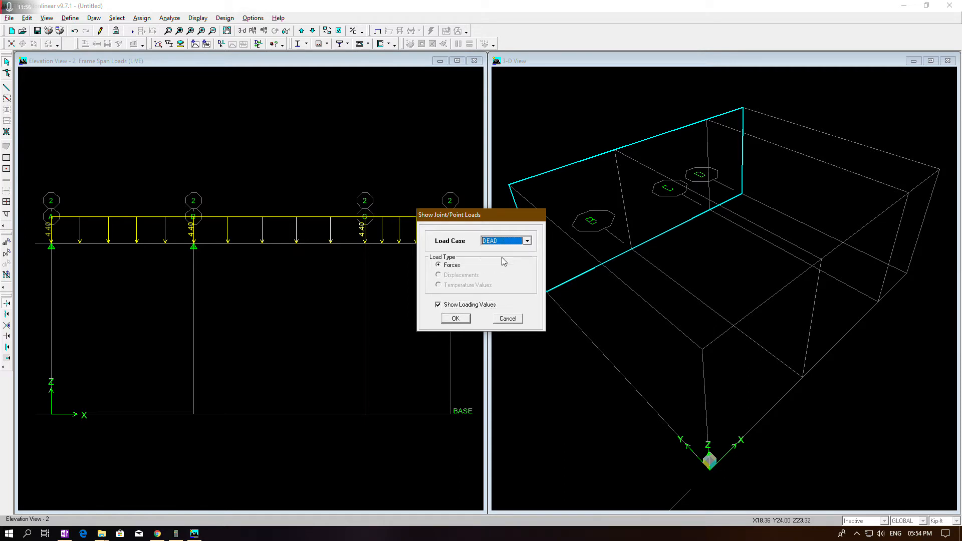
left_click(464, 317)
Step: Display the LIVE case frame span loads in elevation 2, with point loads and loading values included
left_click(225, 18)
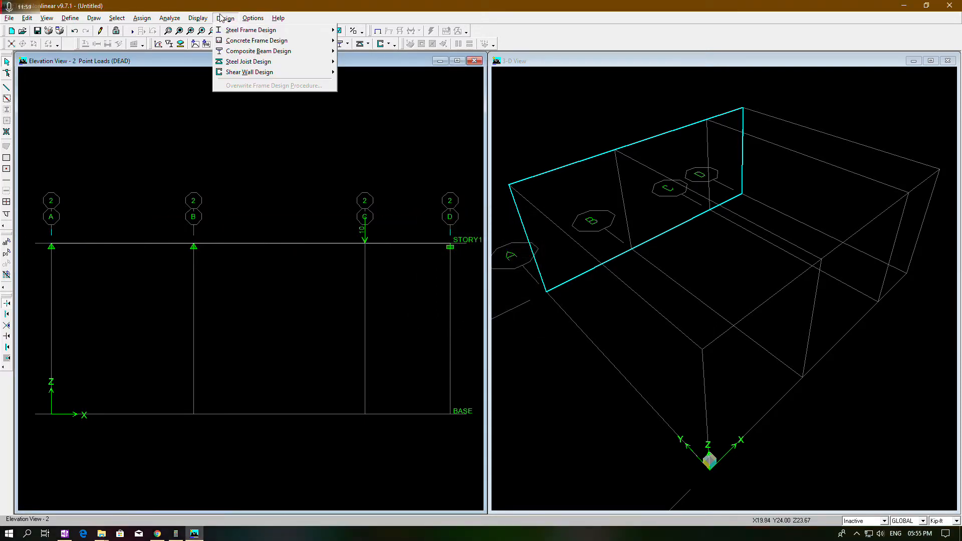
mouse_move(198, 18)
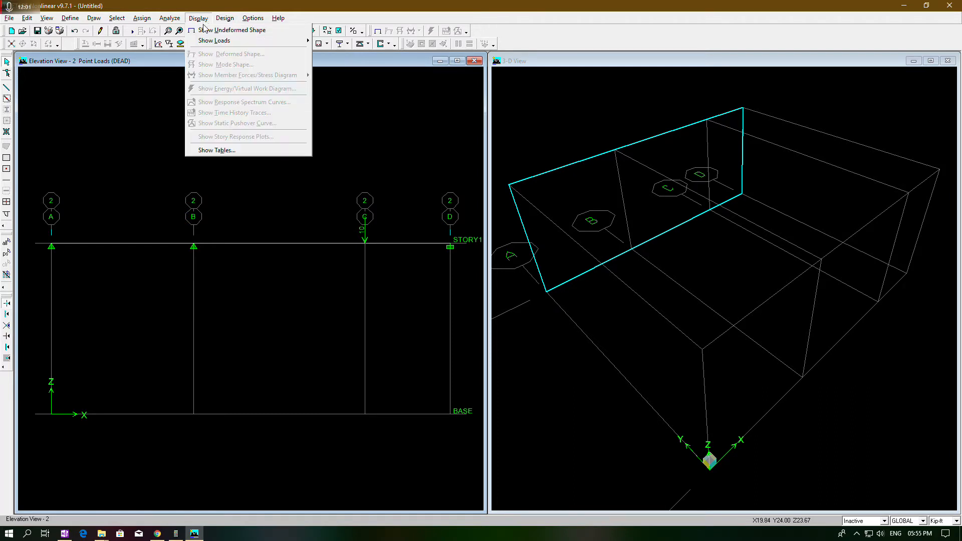
mouse_move(213, 42)
left_click(340, 50)
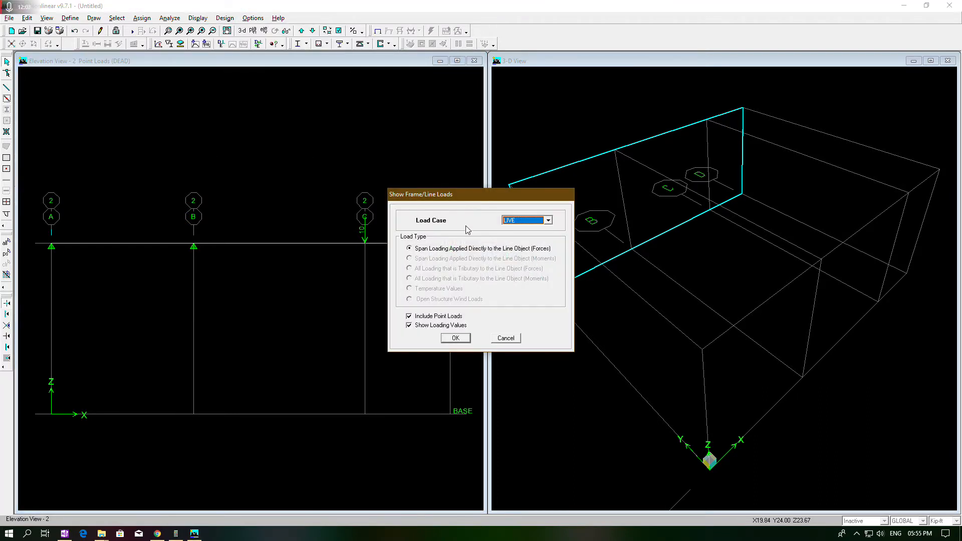
left_click(455, 338)
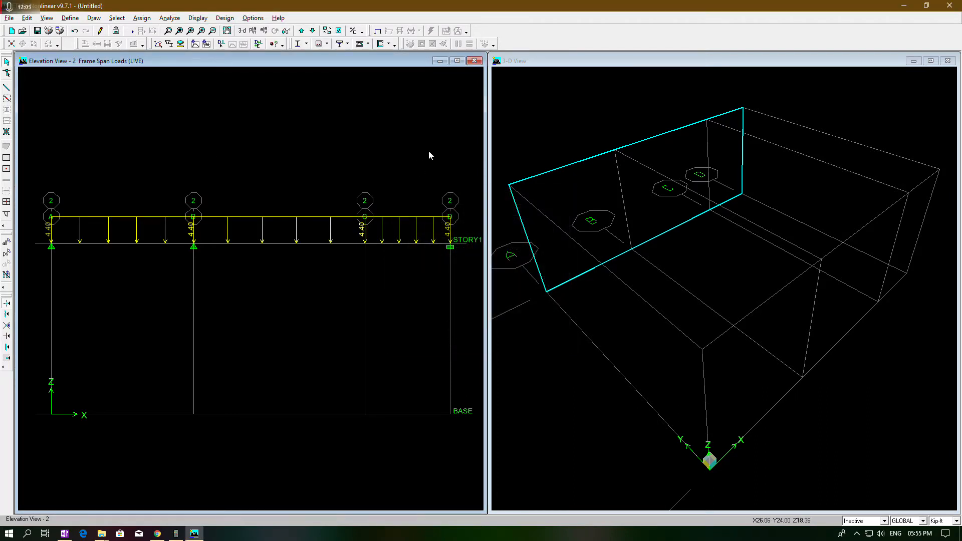
Step: Display the DEAD case joint forces with loading values in elevation 2
left_click(198, 18)
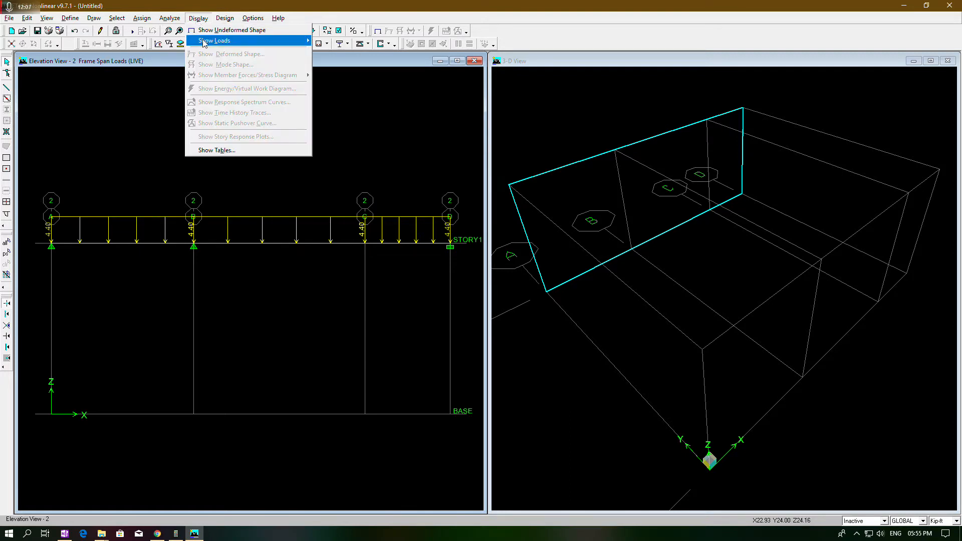
mouse_move(235, 46)
left_click(337, 40)
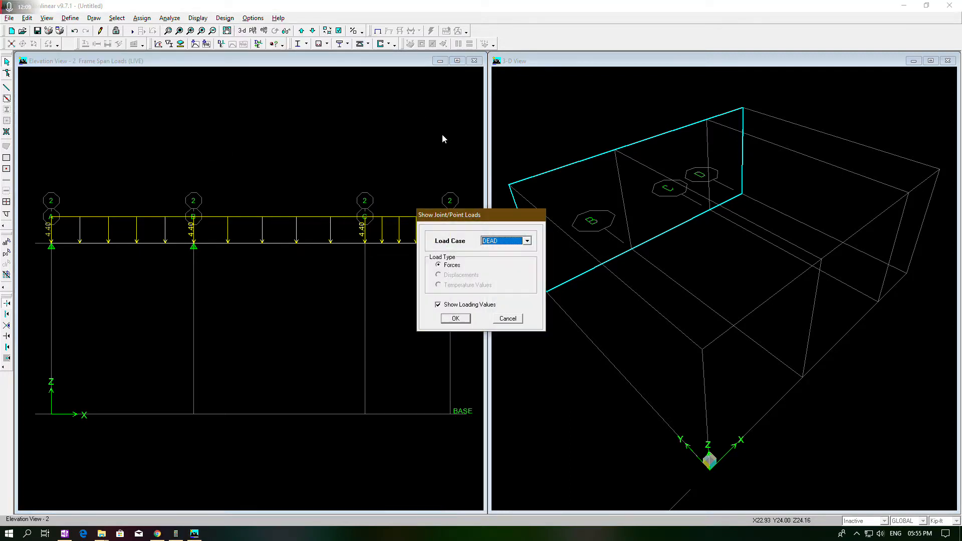
left_click(498, 242)
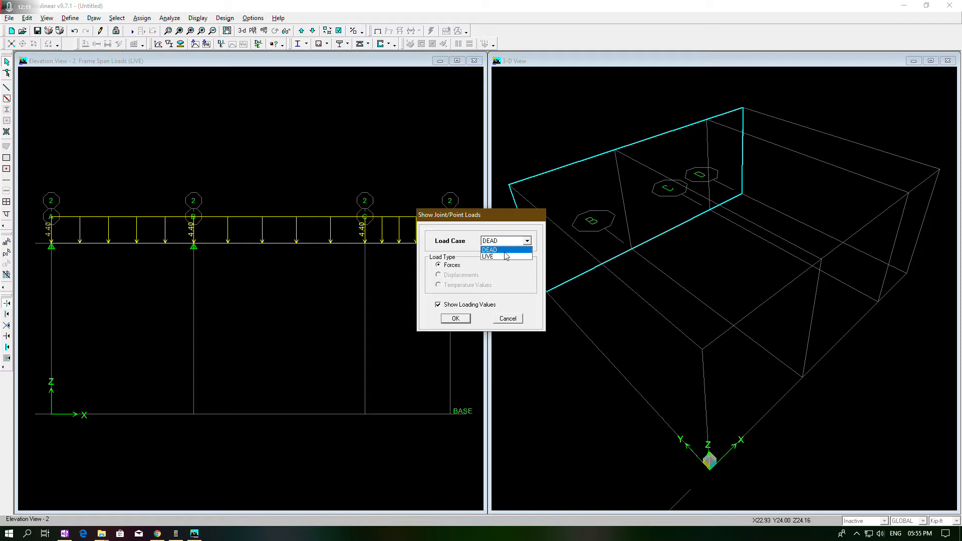
left_click(506, 254)
left_click(505, 241)
left_click(502, 248)
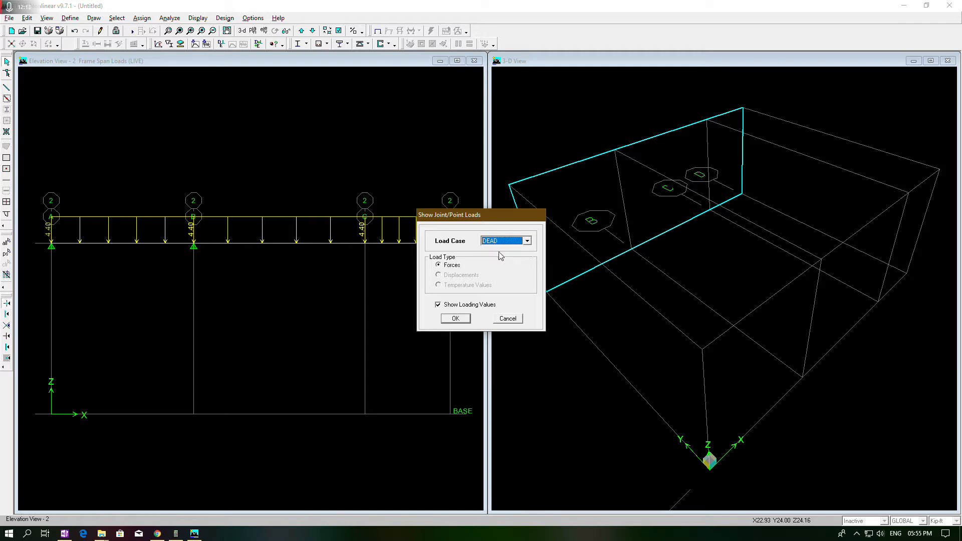
left_click(456, 319)
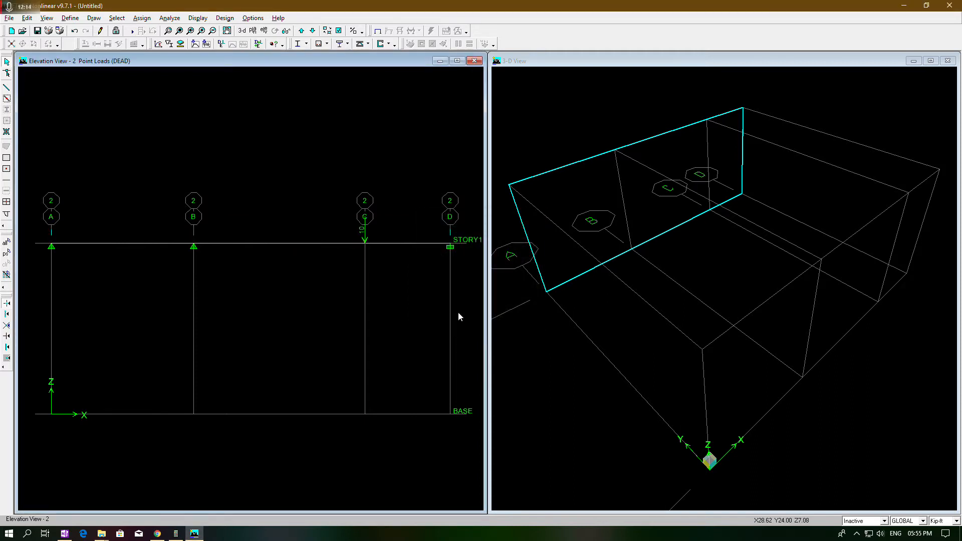
Step: Return elevation 2 to the LIVE case span forces applied directly to the line objects, with loading values shown
left_click(198, 18)
mouse_move(219, 42)
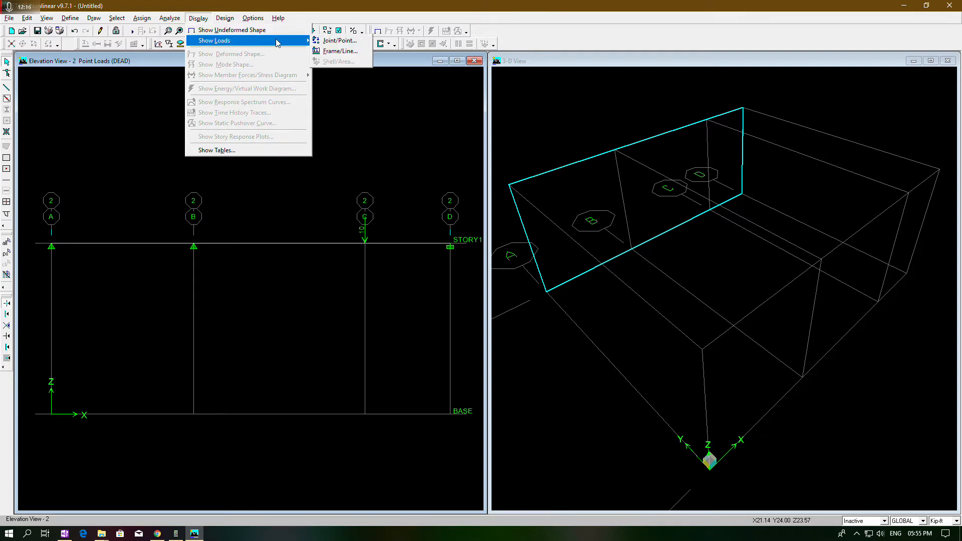
left_click(335, 52)
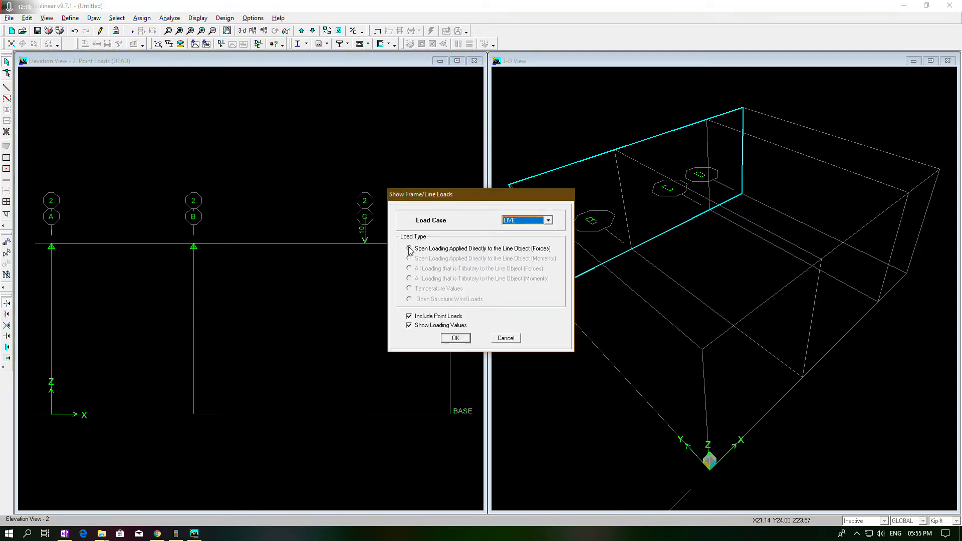
left_click(456, 338)
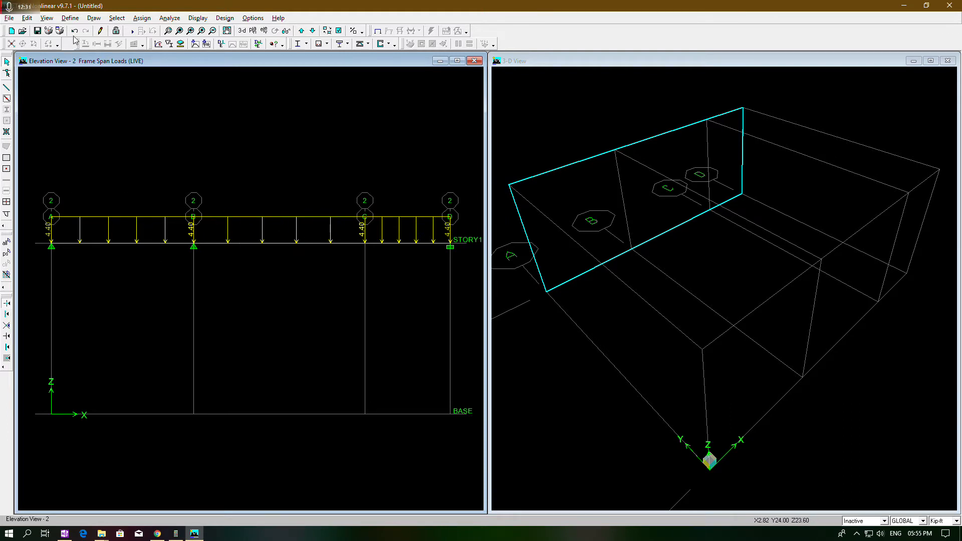
Step: Run the analysis, saving the model file as "youtube 2nd" in the my work folder
left_click(141, 18)
mouse_move(168, 18)
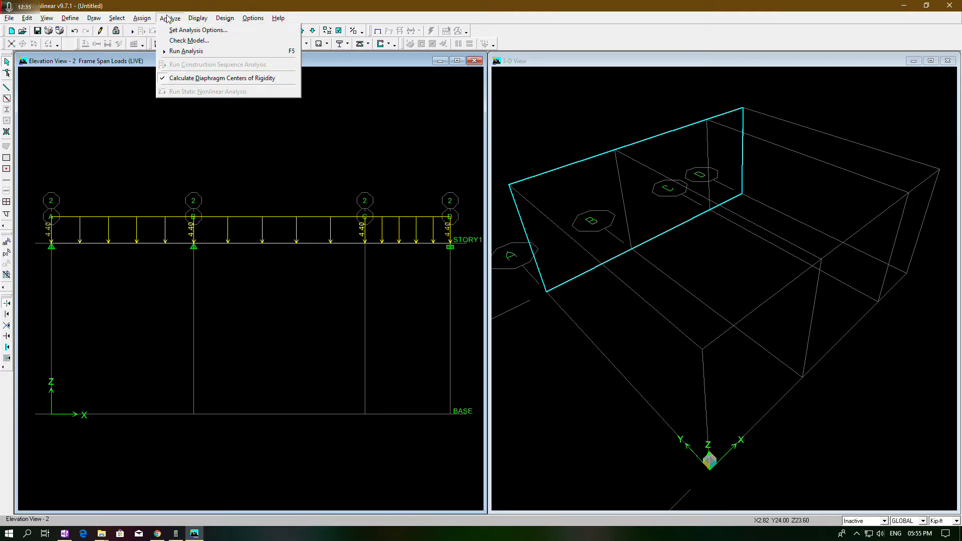
left_click(184, 51)
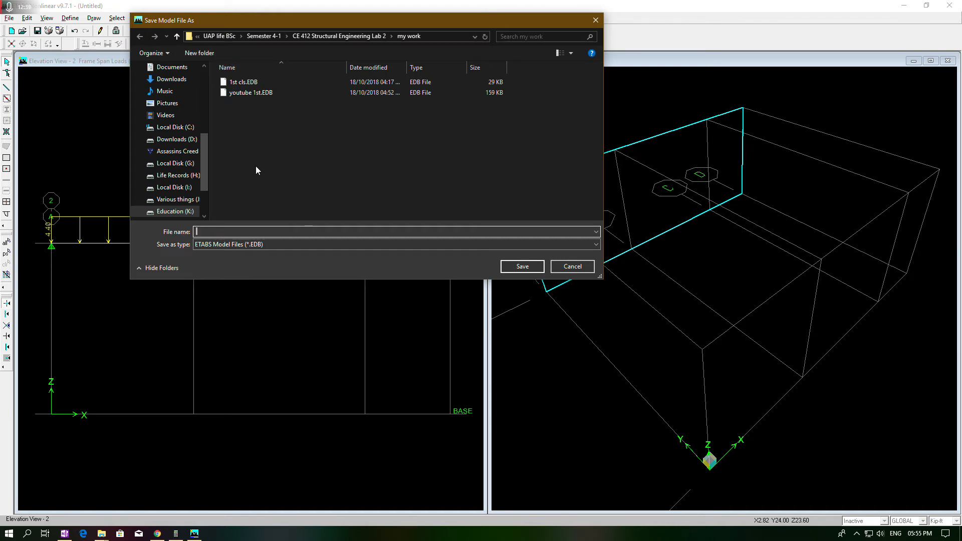
type("youtube ")
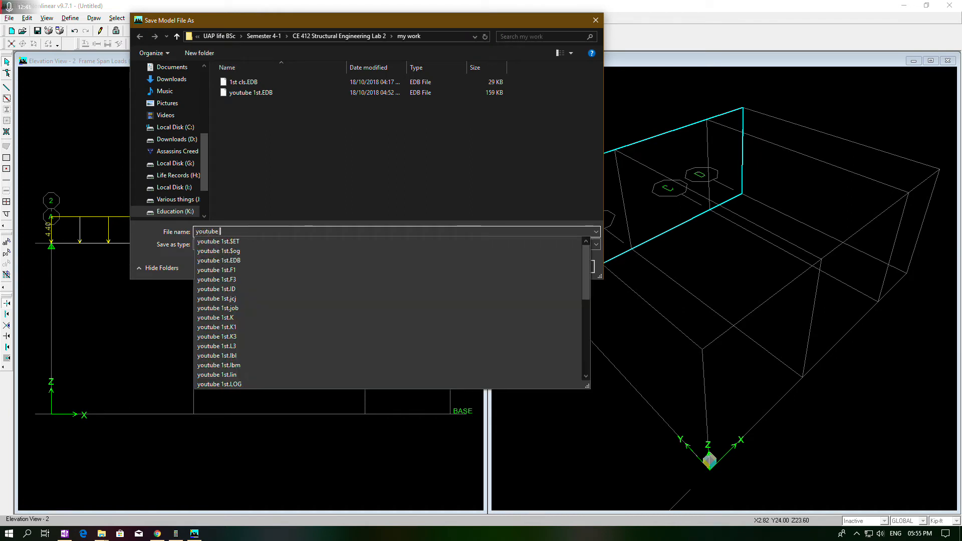
type("2nd")
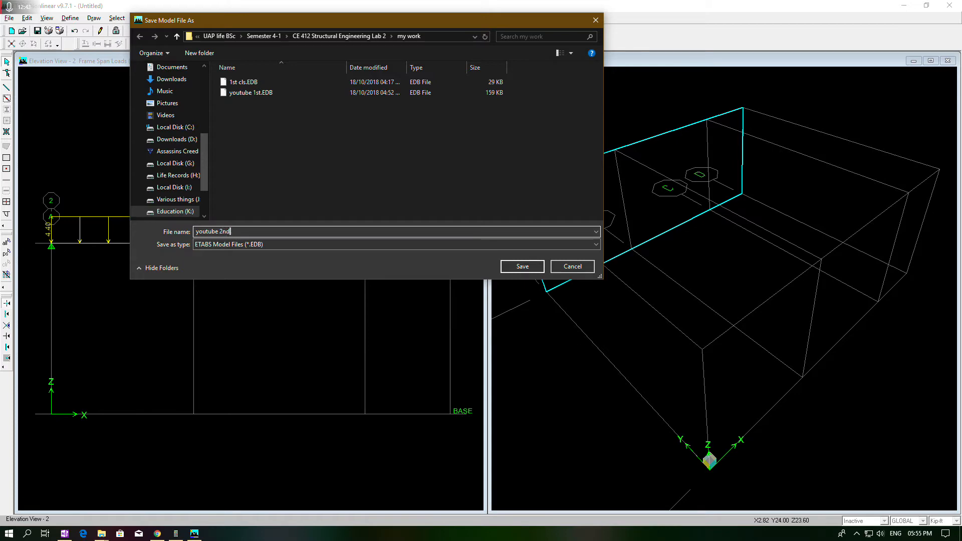
key("Return")
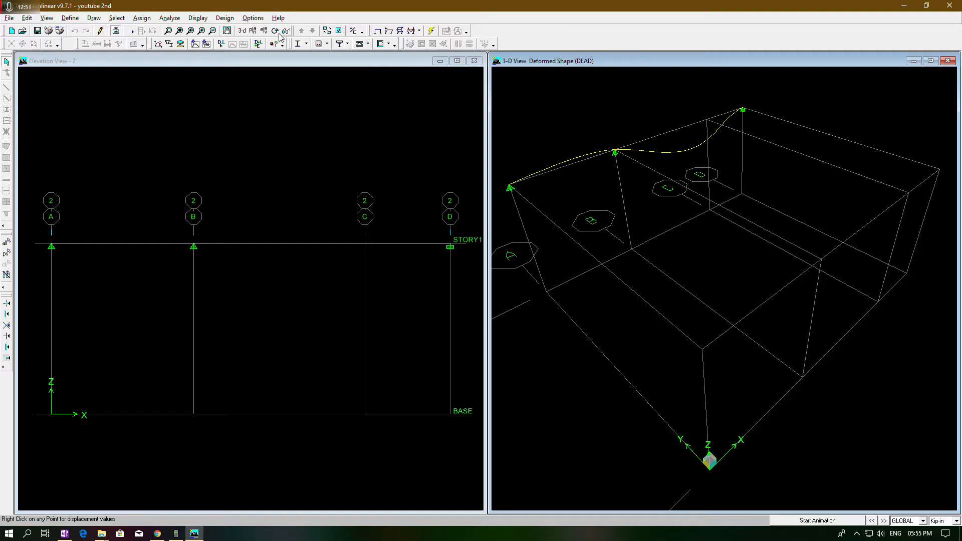
Step: Switch the 3-D deformed shape view to elevation 2
left_click(264, 31)
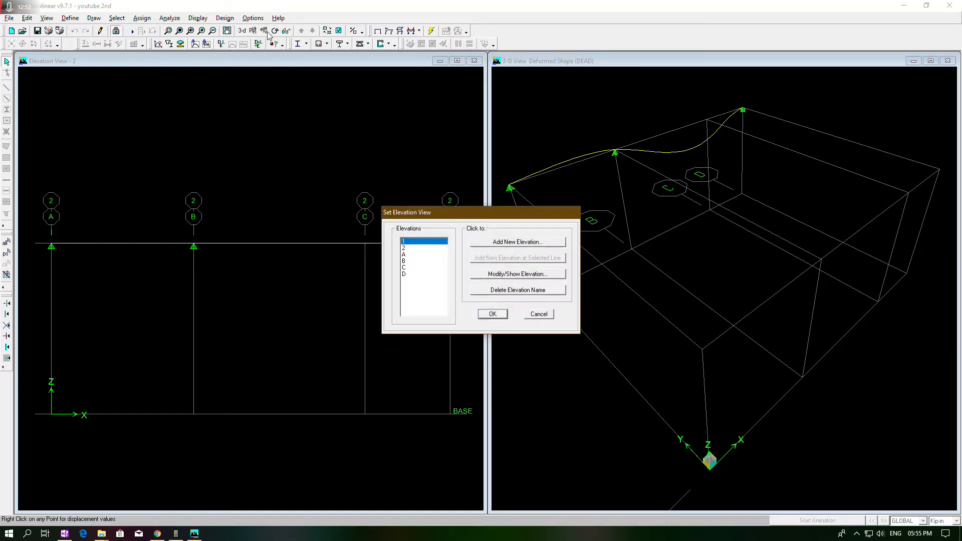
left_click(405, 248)
left_click(493, 314)
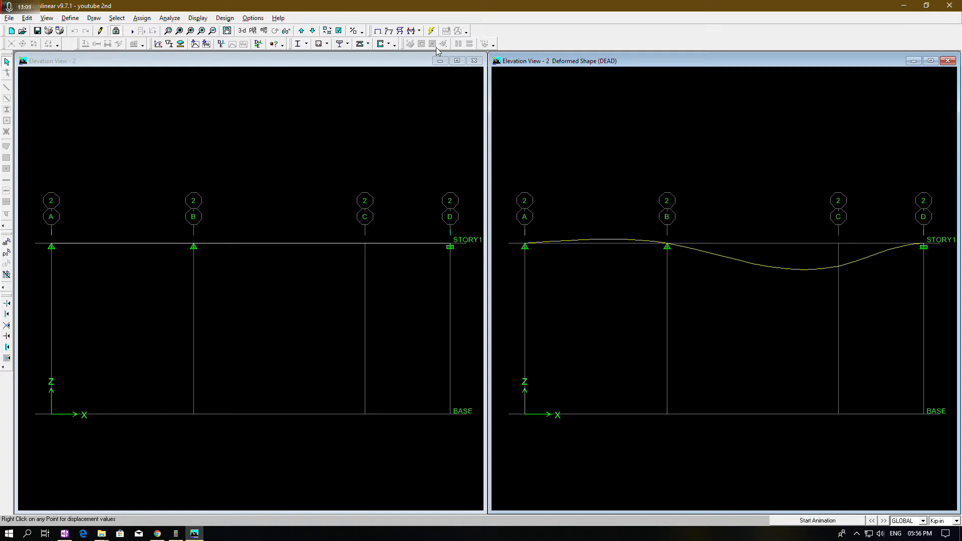
Step: Display the Moment 3-3 diagram for the LIVE static load, unfilled and with values shown, and examine it along the beam
left_click(421, 32)
left_click(421, 31)
left_click(422, 31)
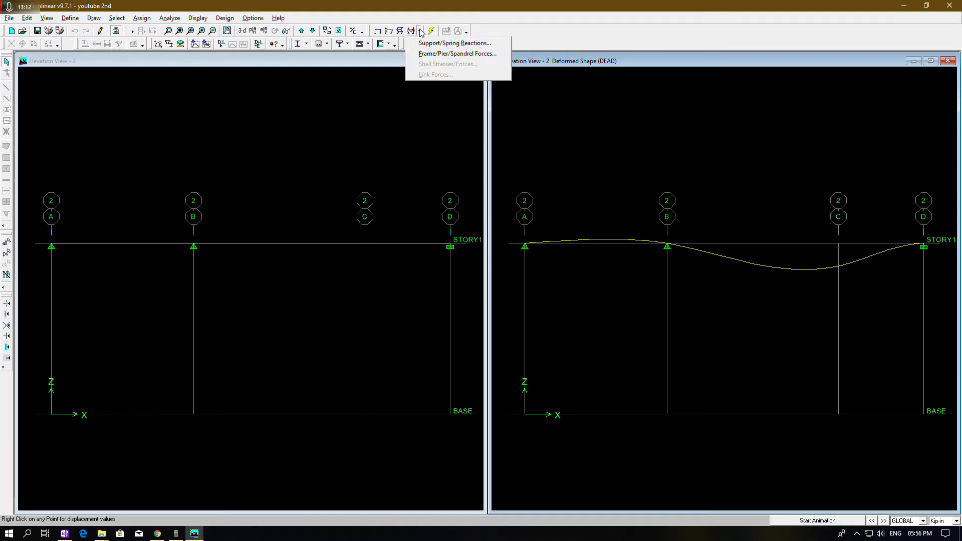
left_click(424, 54)
left_click(495, 187)
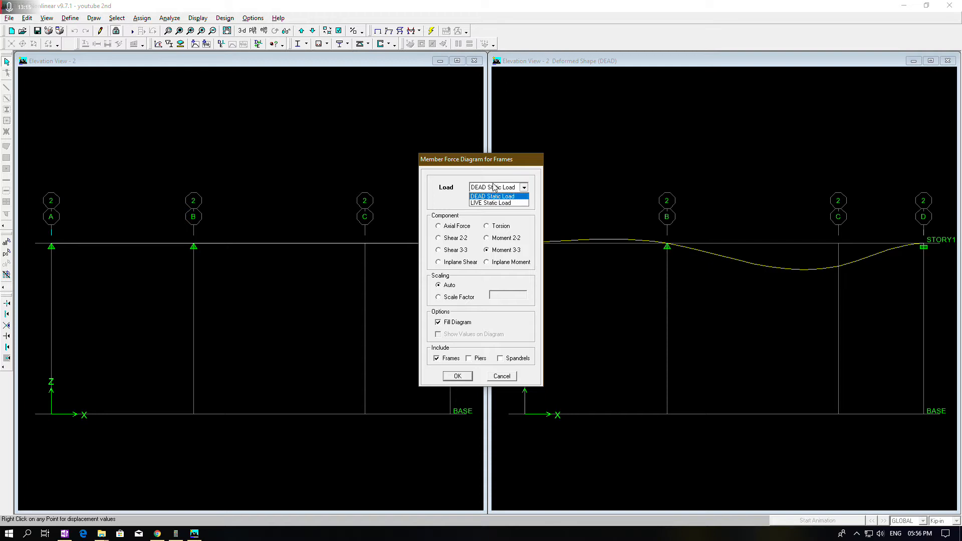
left_click(491, 203)
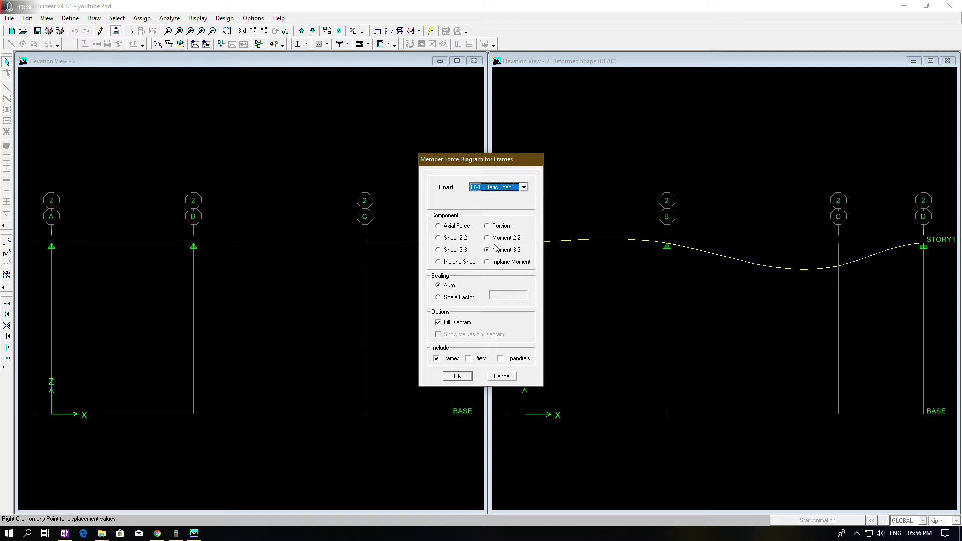
left_click(439, 324)
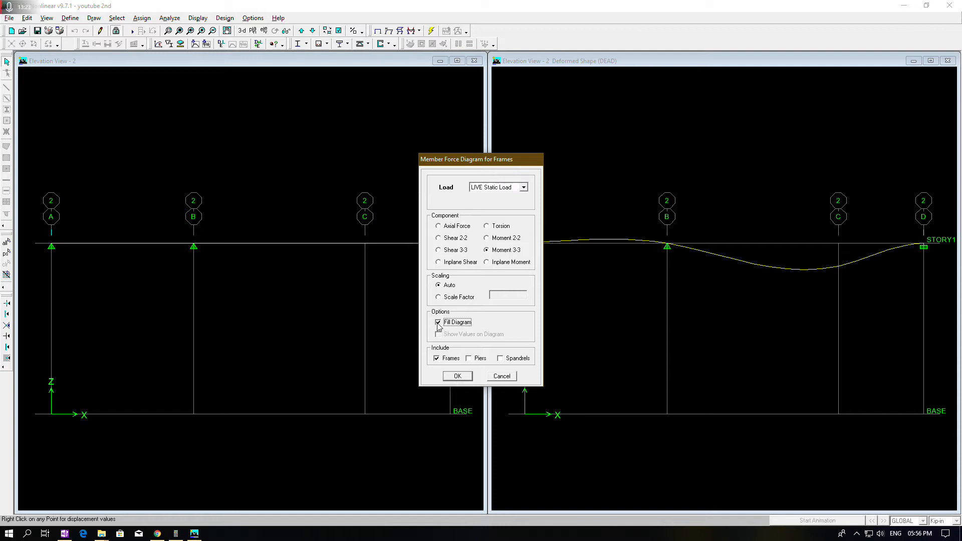
left_click(439, 336)
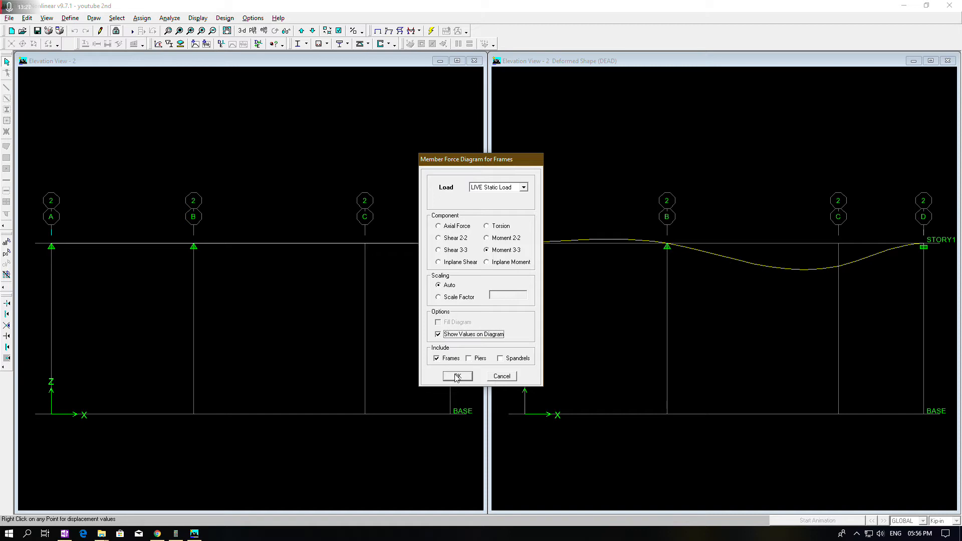
left_click(457, 377)
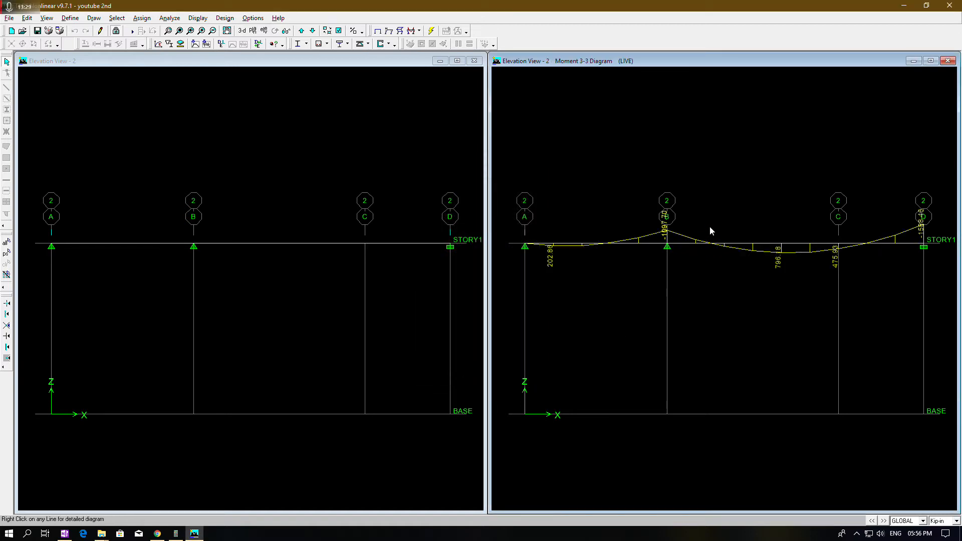
scroll(794, 255, "up", 1)
scroll(794, 255, "down", 5)
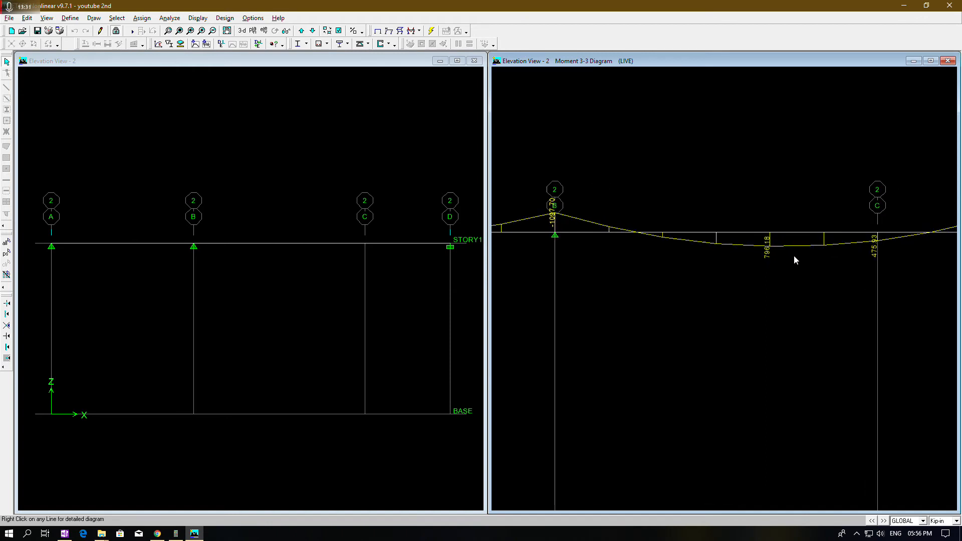
scroll(794, 257, "up", 2)
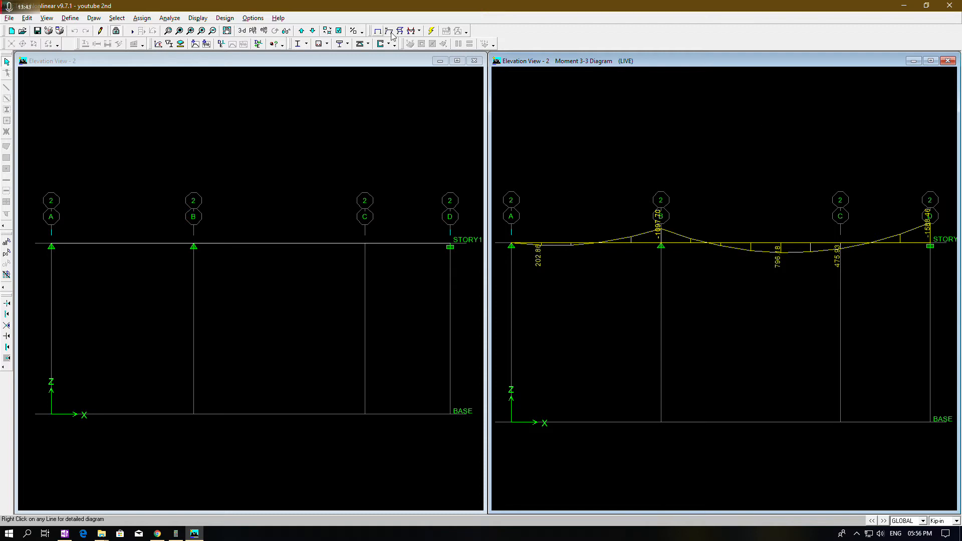
Step: Display the Shear 2-2 diagram for the LIVE static load with values in the elevation view
left_click(420, 31)
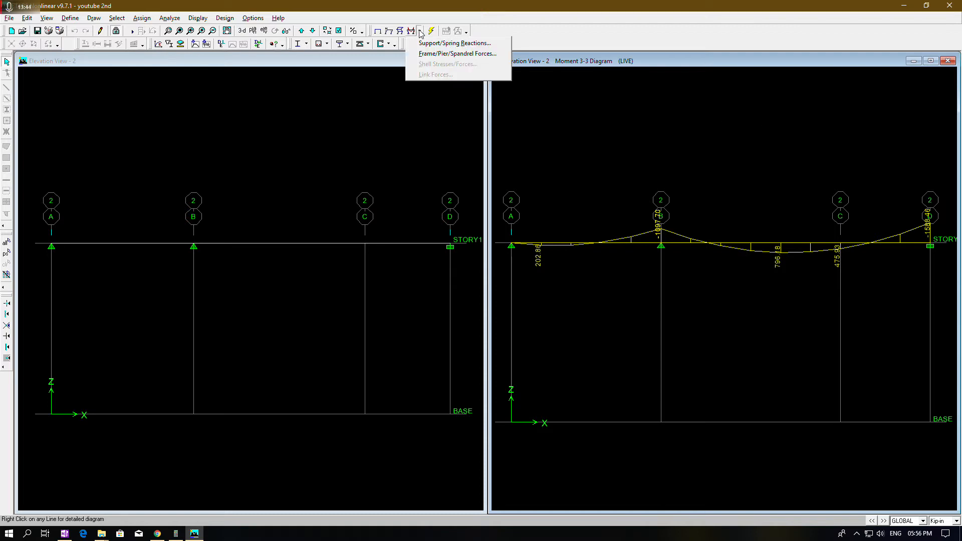
left_click(438, 53)
left_click(521, 187)
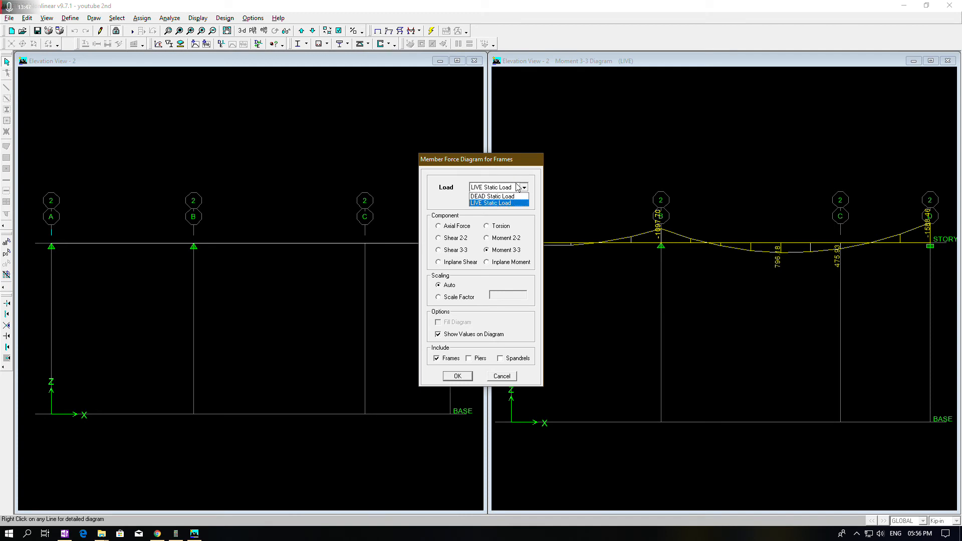
left_click(515, 191)
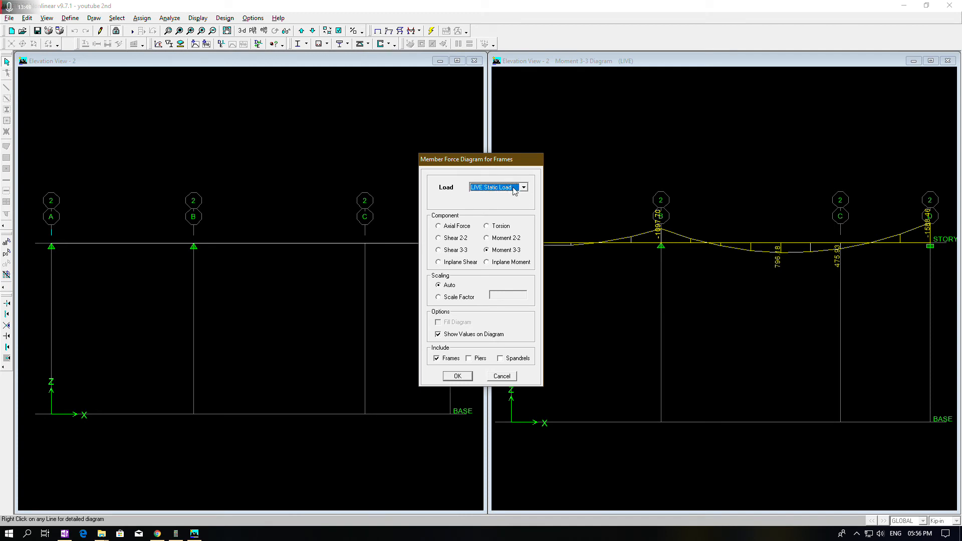
left_click(456, 240)
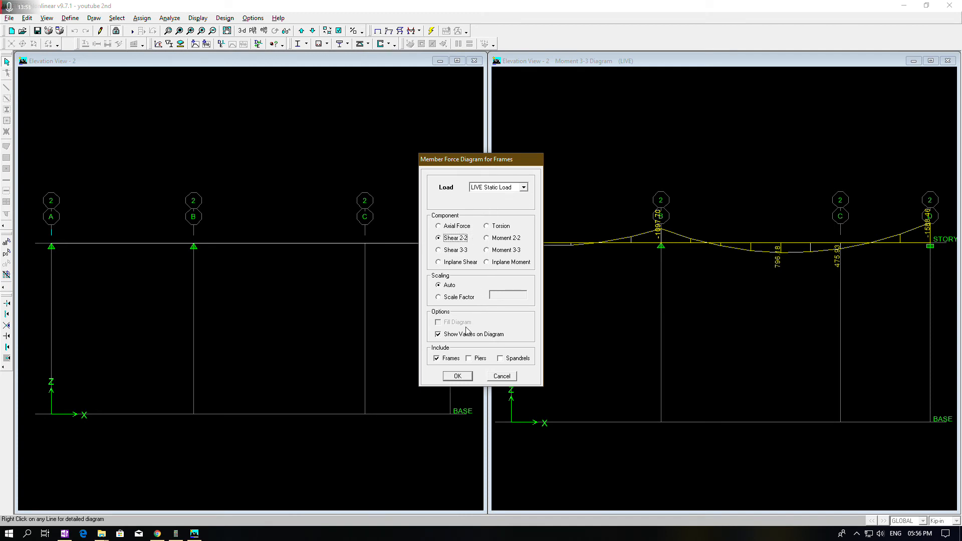
left_click(451, 377)
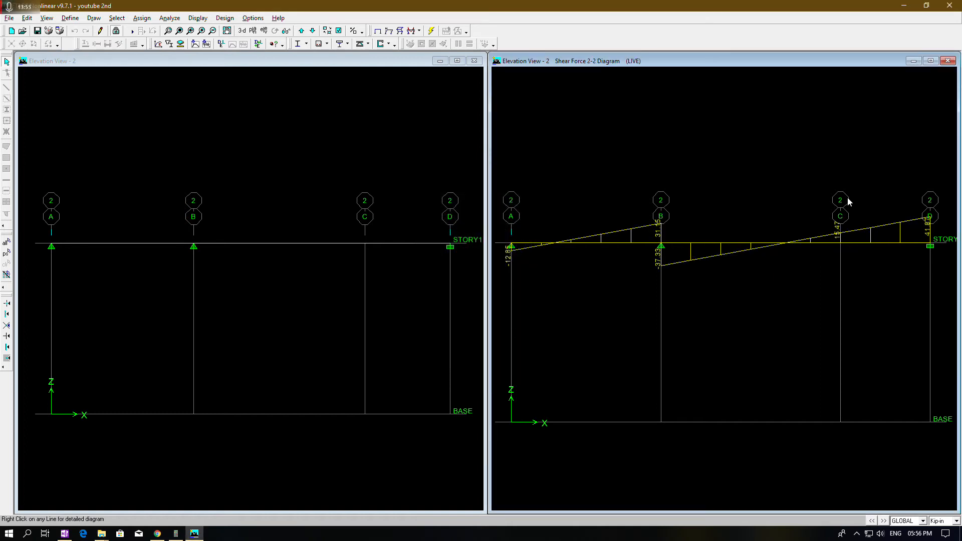
Step: Display the support reactions for the LIVE static load in the elevation view and examine them along the beam
left_click(419, 31)
left_click(457, 43)
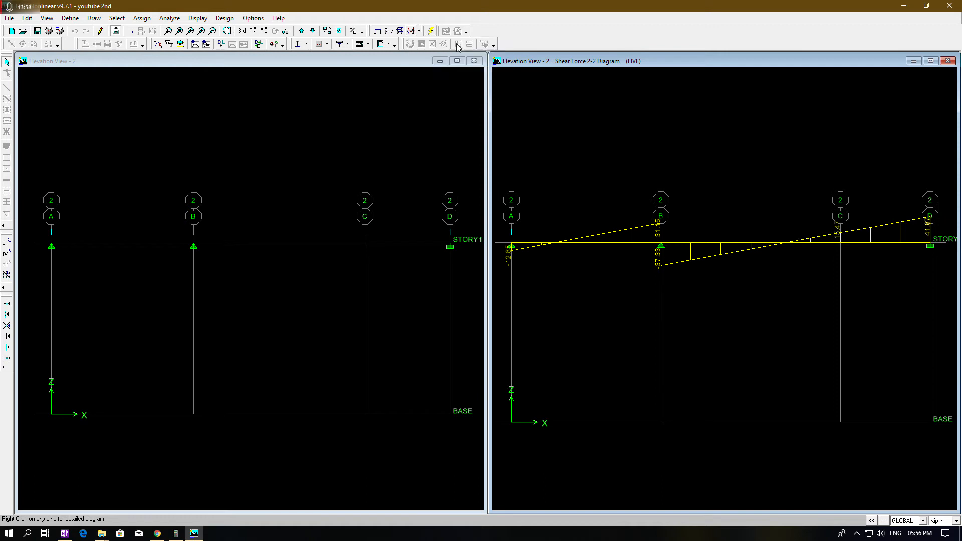
left_click(419, 31)
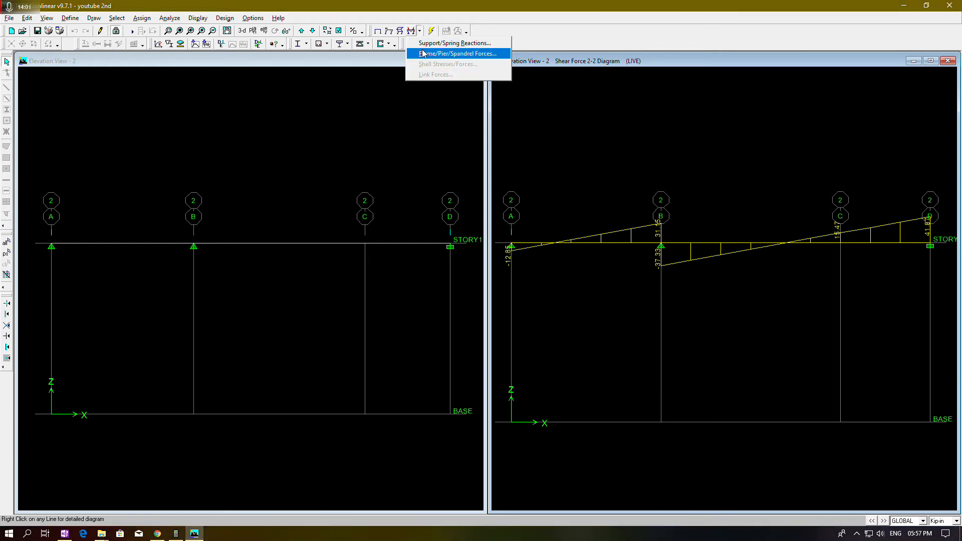
left_click(451, 44)
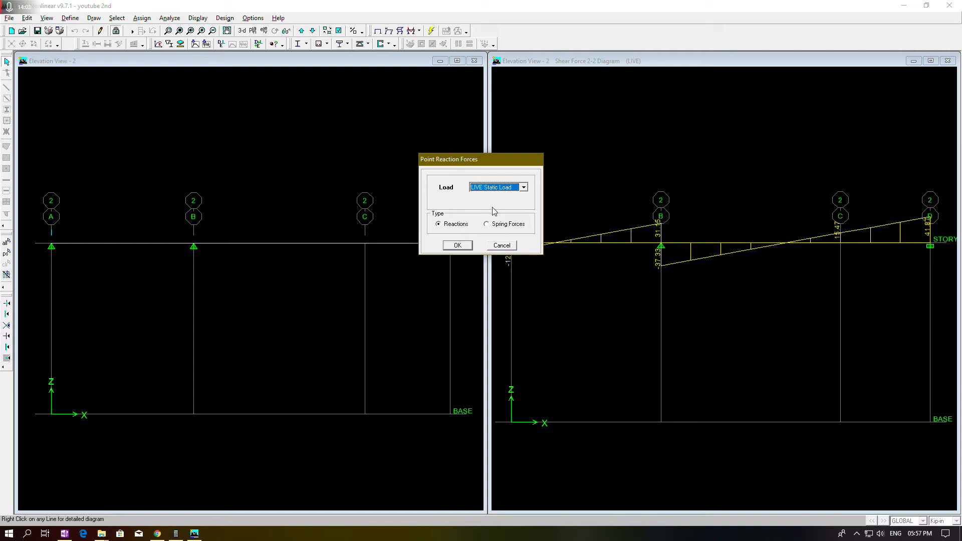
left_click(463, 248)
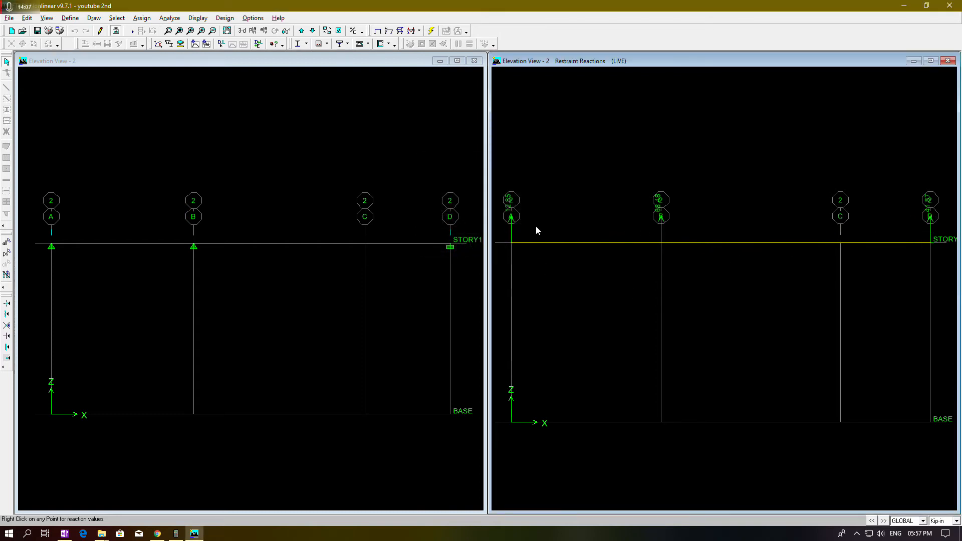
scroll(512, 217, "up", 1)
scroll(516, 236, "up", 1)
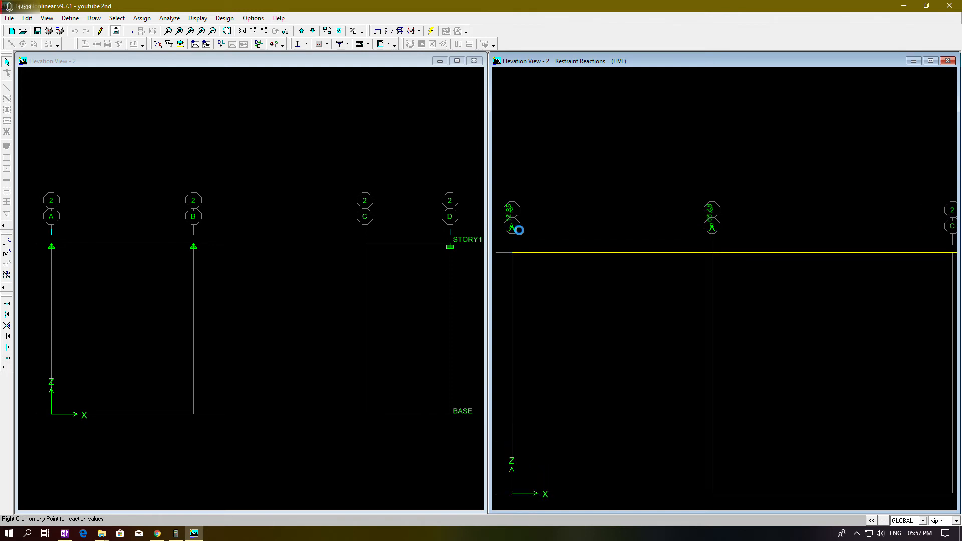
scroll(518, 228, "down", 2)
scroll(520, 231, "up", 1)
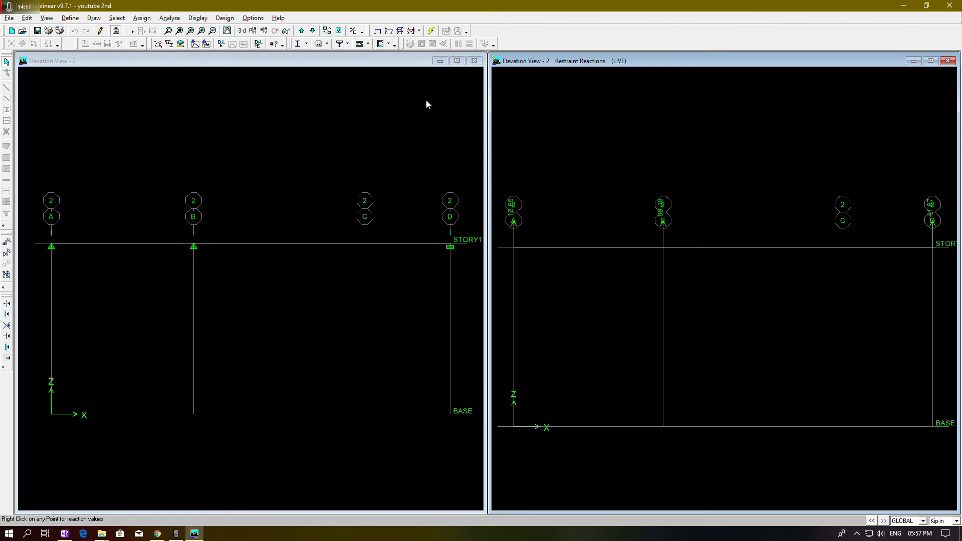
Step: Run the concrete frame design and examine the beam's longitudinal reinforcing between grids A and B, with units in Kip-in
left_click(317, 44)
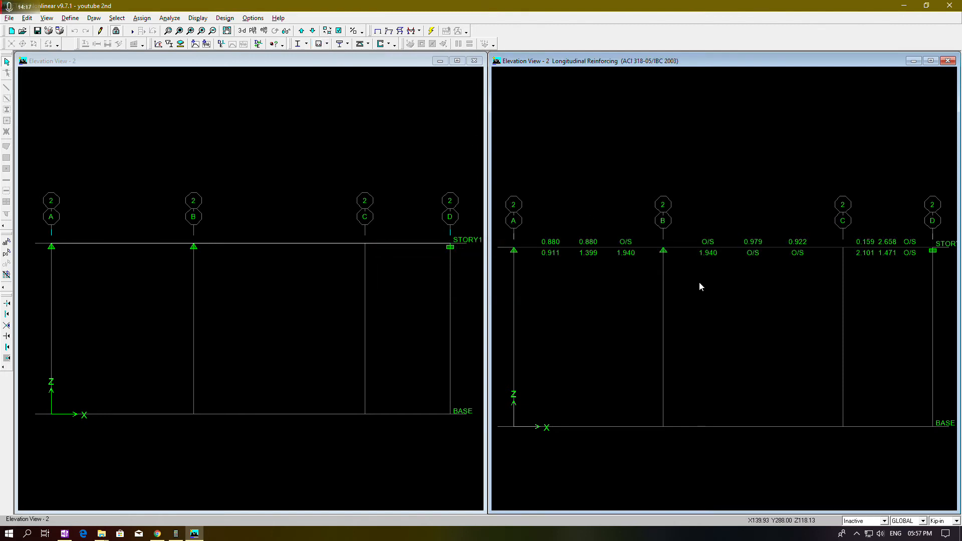
scroll(702, 282, "down", 1)
scroll(769, 294, "up", 3)
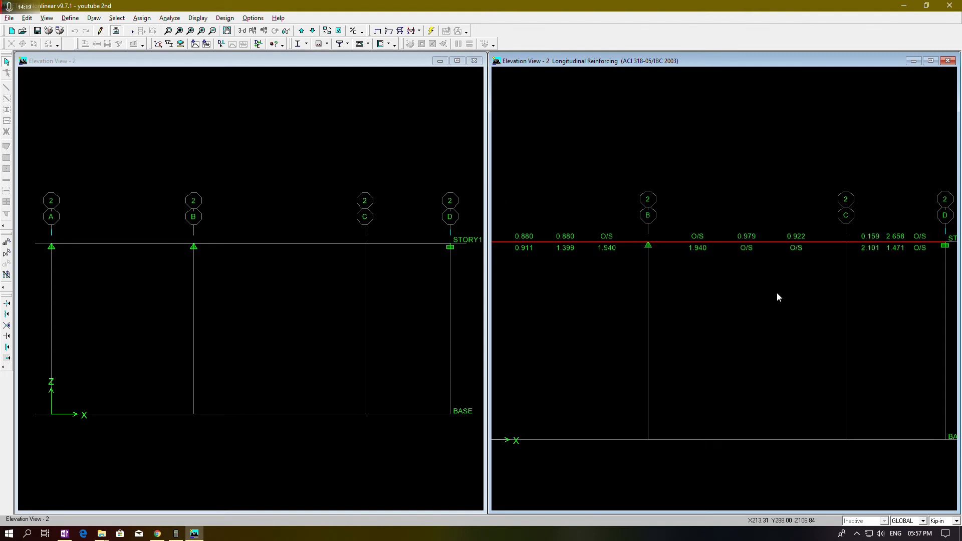
scroll(504, 232, "up", 1)
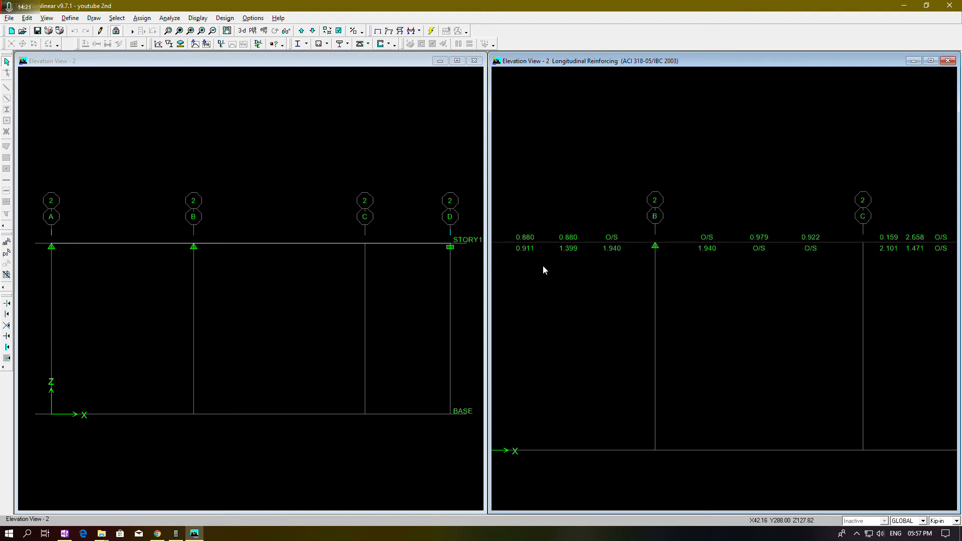
scroll(543, 266, "up", 1)
middle_click_drag(543, 266, 588, 264)
scroll(573, 245, "up", 1)
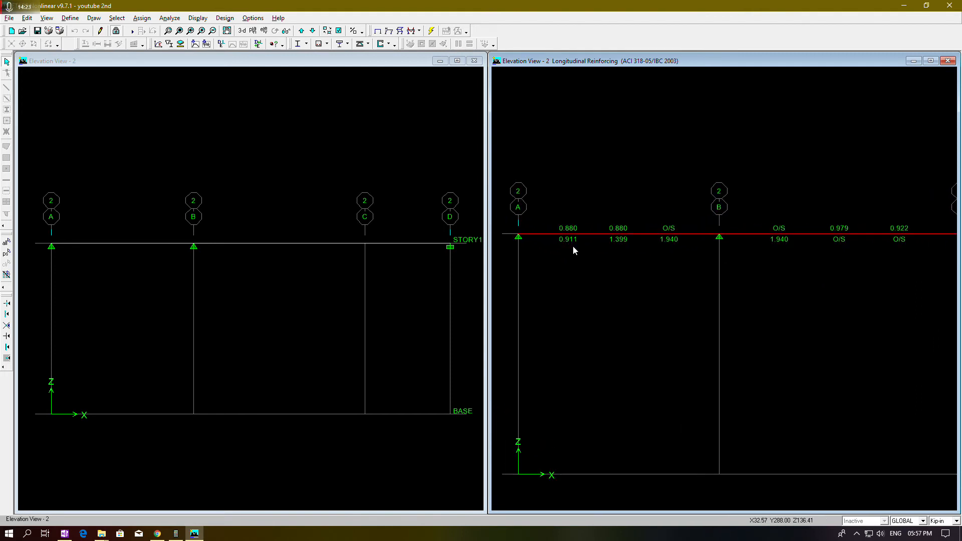
left_click(947, 522)
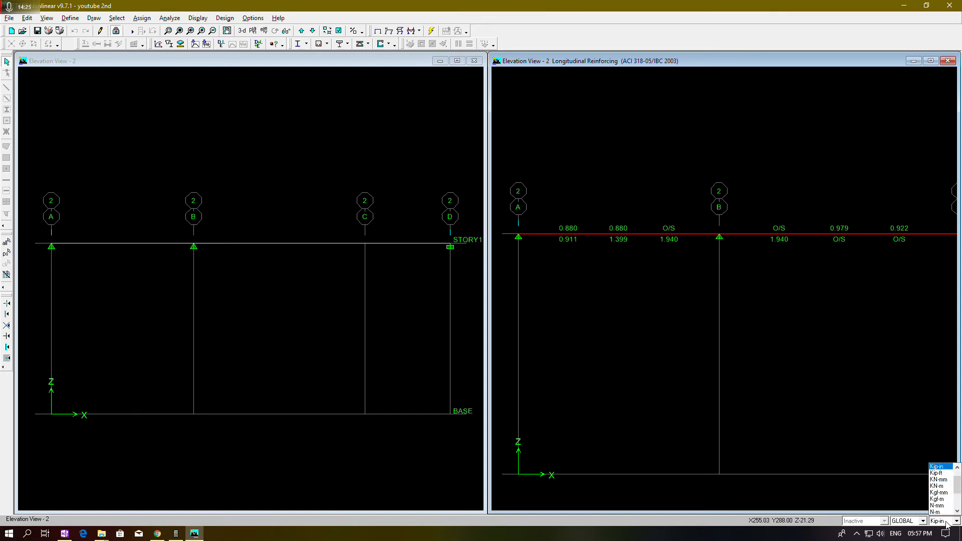
left_click(939, 468)
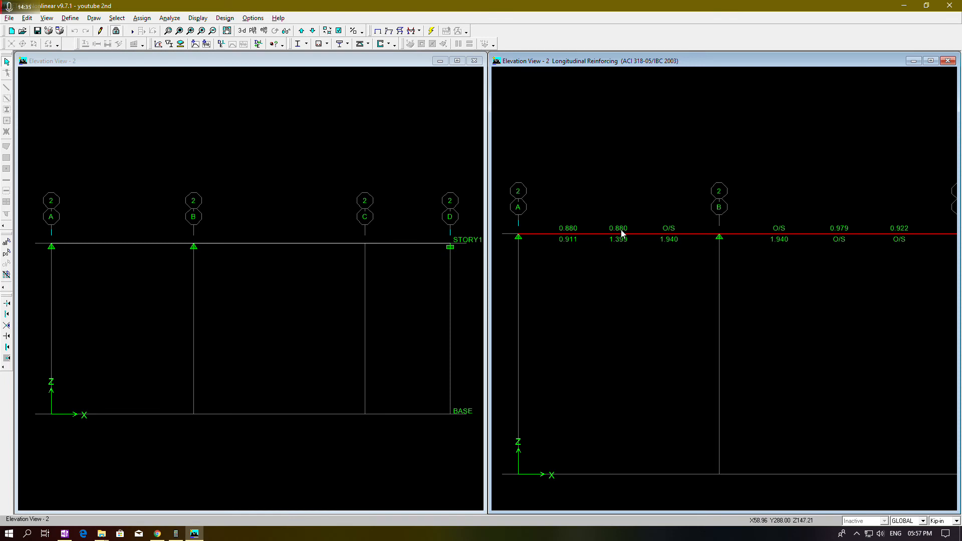
Step: Examine the longitudinal reinforcing values of the remaining spans from grid B to grid D and along the whole beam
scroll(858, 218, "down", 1)
scroll(858, 214, "down", 3)
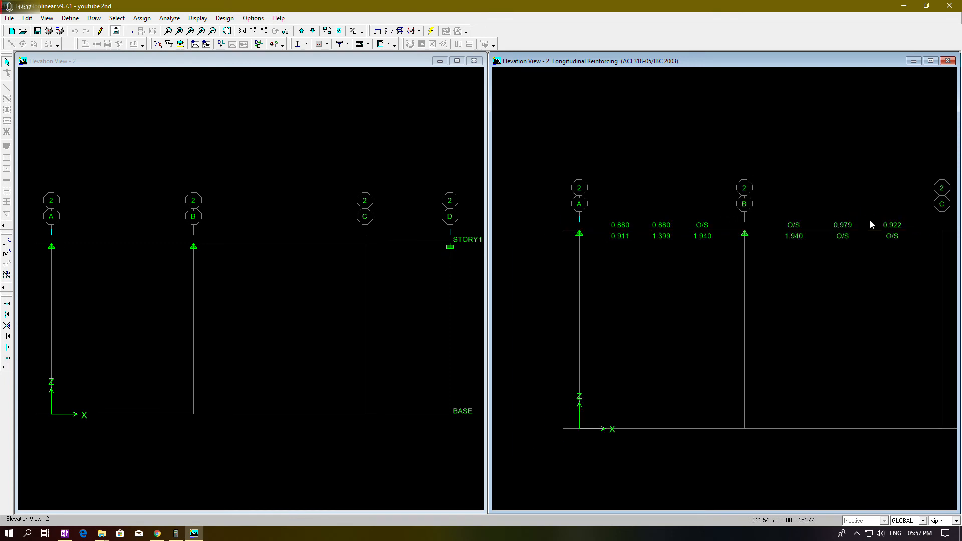
middle_click_drag(870, 220, 723, 217)
middle_click_drag(892, 240, 884, 241)
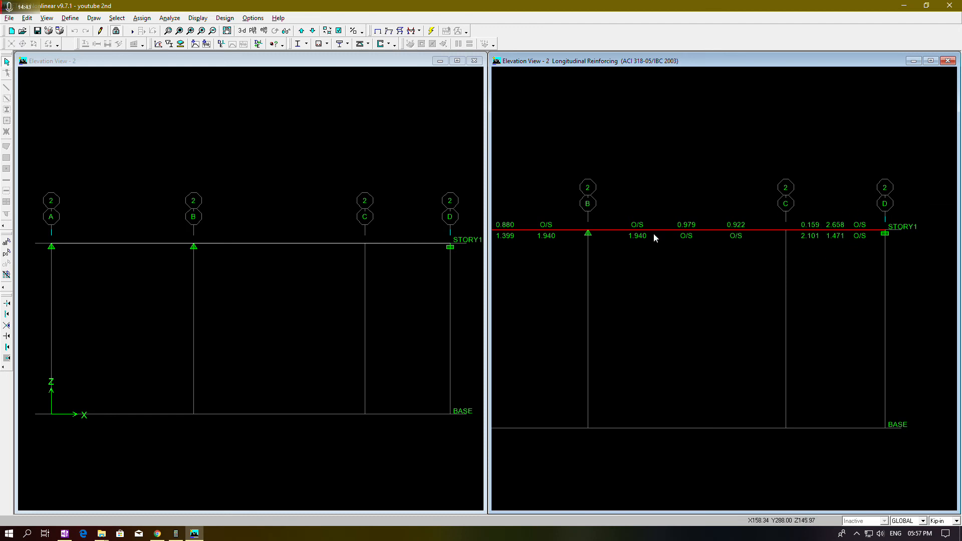
scroll(667, 238, "down", 3)
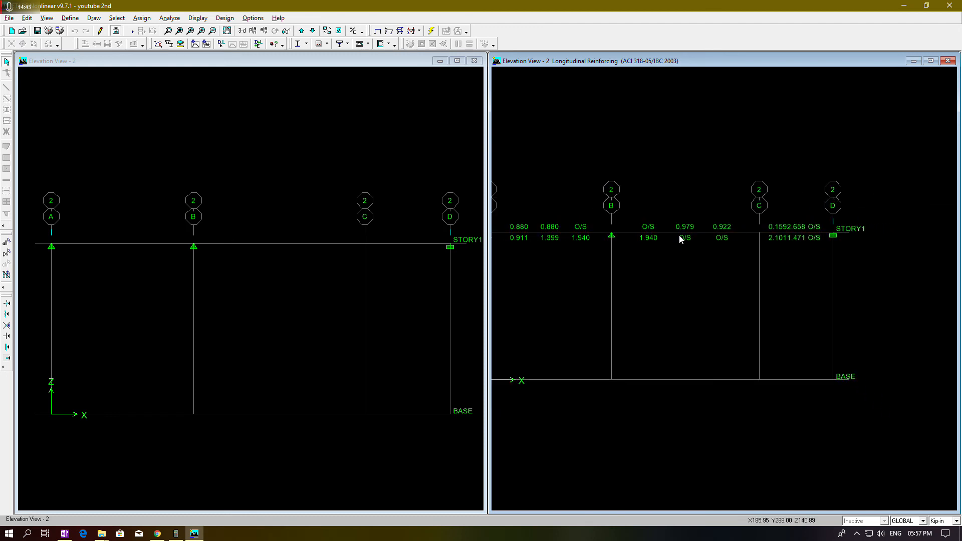
scroll(680, 238, "down", 1)
scroll(528, 239, "up", 2)
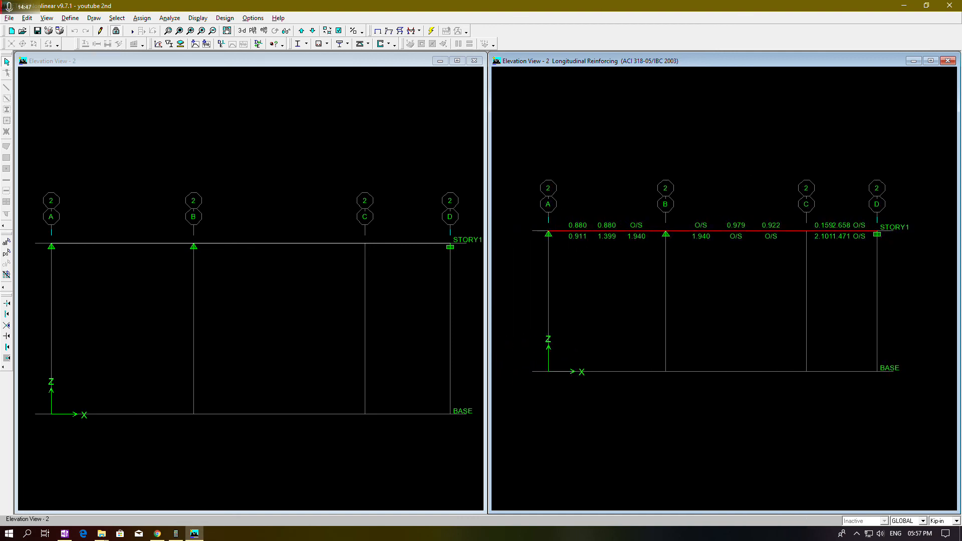
scroll(562, 238, "up", 2)
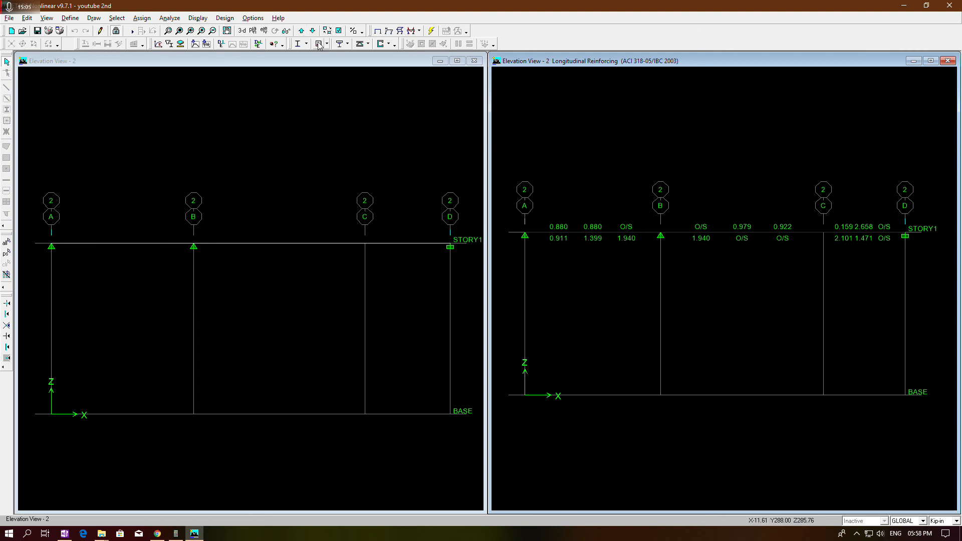
left_click(71, 18)
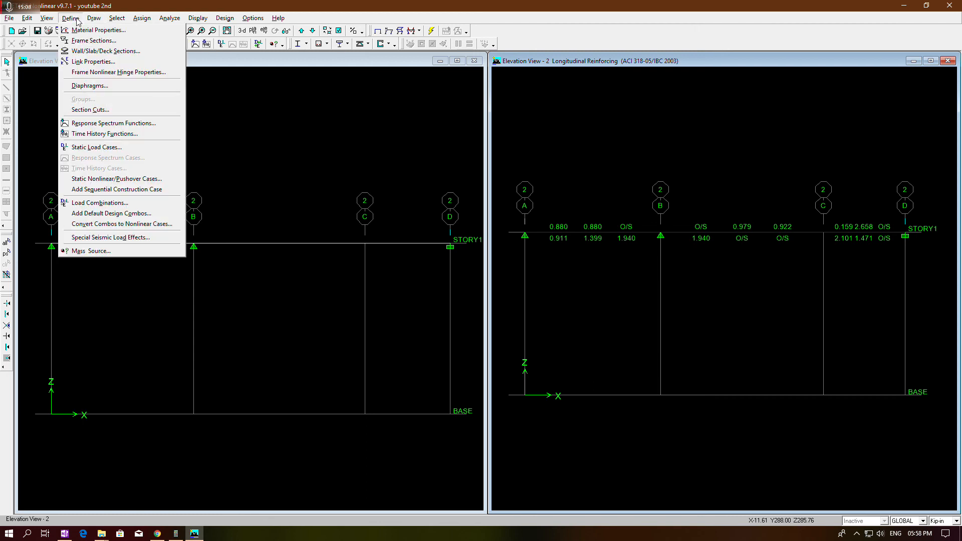
left_click(279, 4)
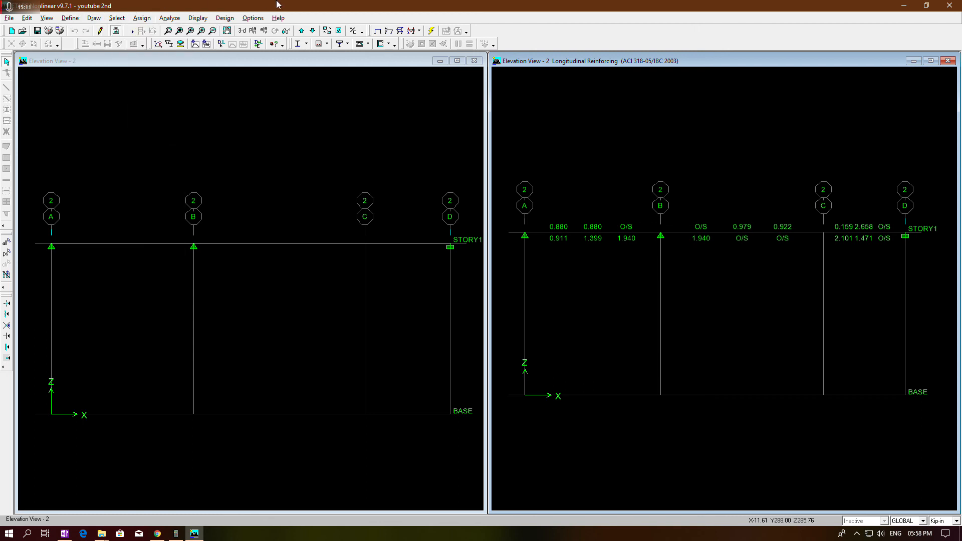